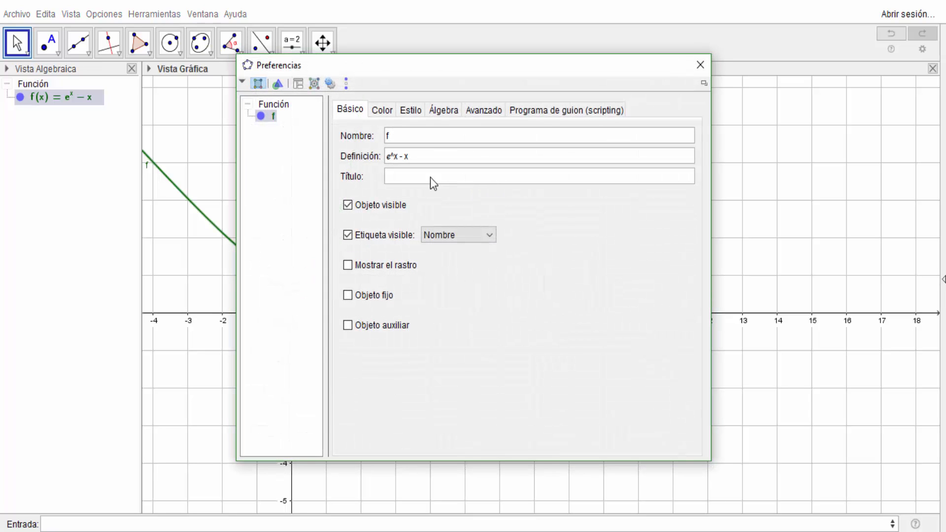
Change the definition of function f to e^-x - x and close its preferences.
left_click(394, 155)
type("-")
left_click(700, 64)
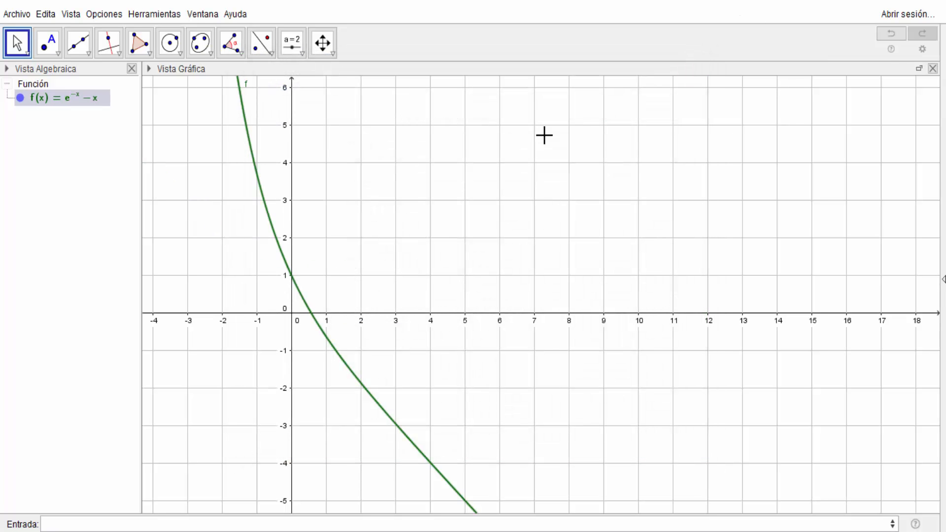
Examine where the curve of f crosses the x-axis, up close and in the wider view.
scroll(313, 321, "up", 2)
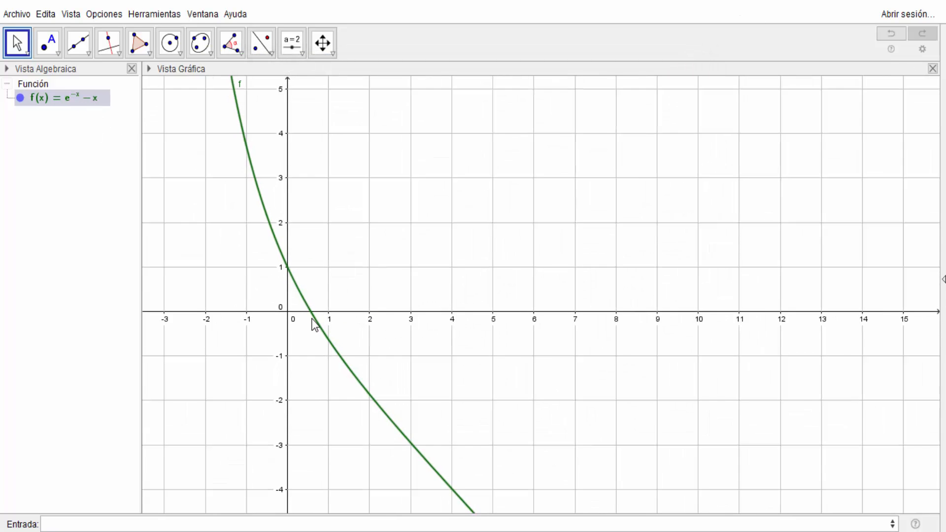
scroll(314, 323, "up", 5)
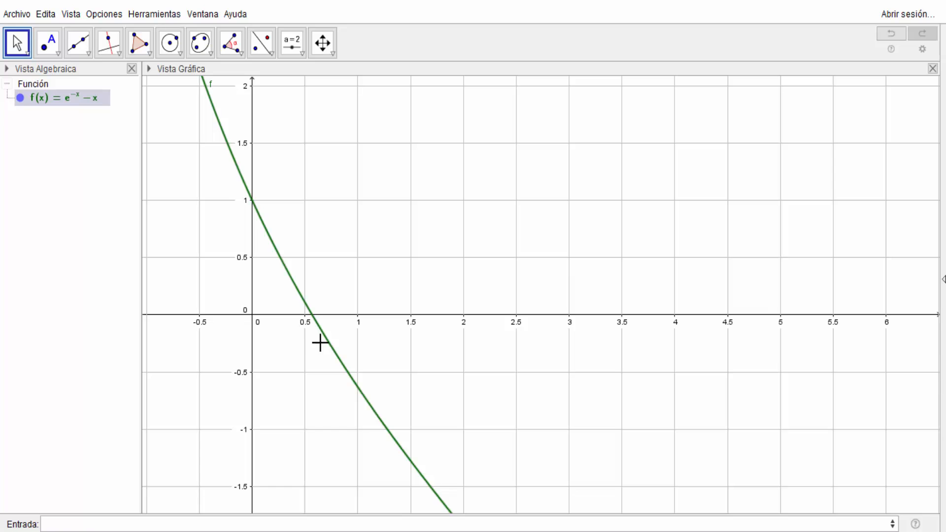
scroll(326, 354, "up", 3)
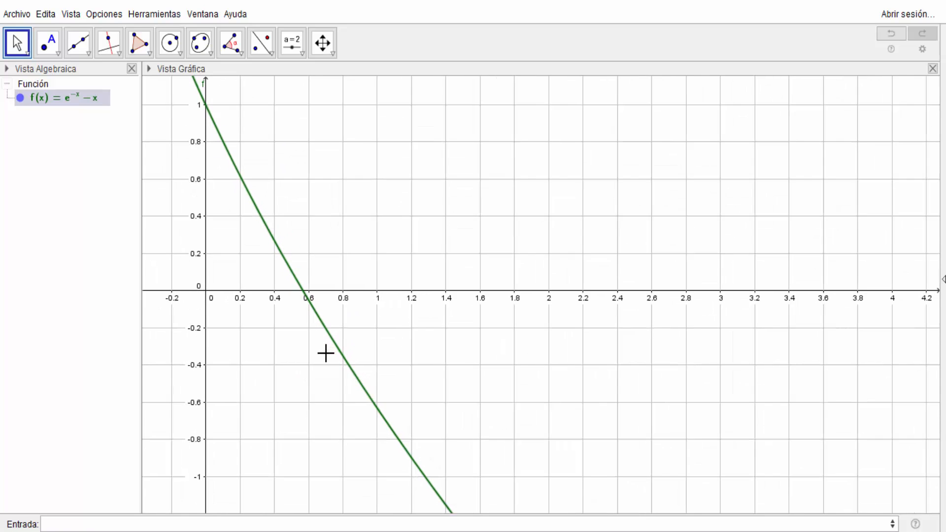
scroll(326, 353, "up", 1)
scroll(353, 350, "down", 1)
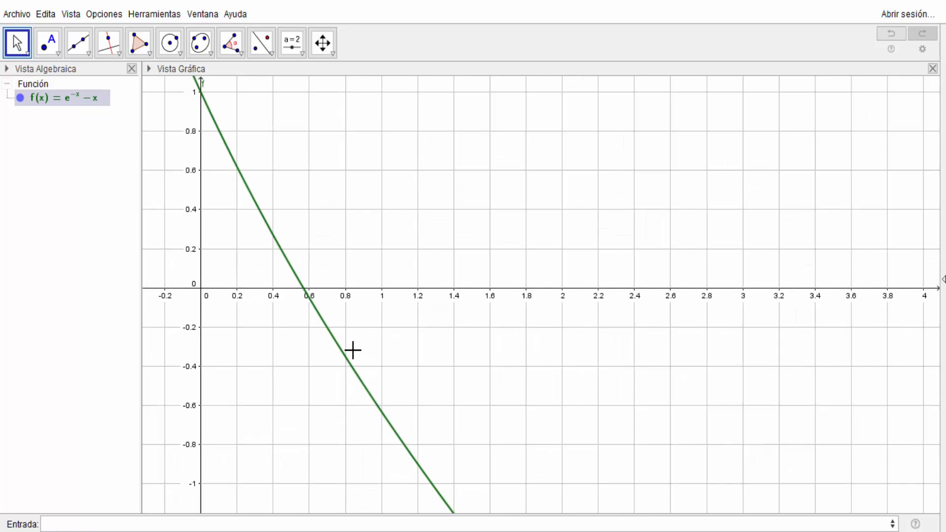
scroll(353, 350, "down", 5)
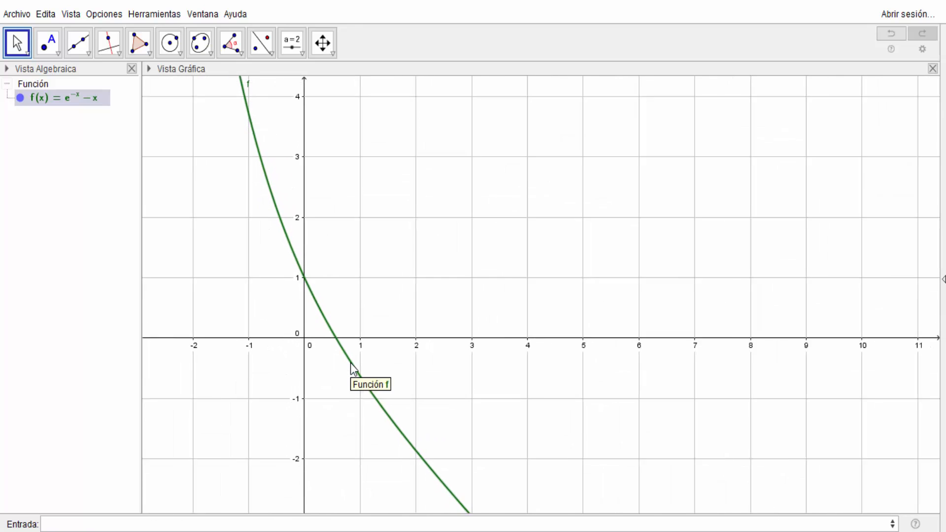
scroll(350, 362, "down", 3)
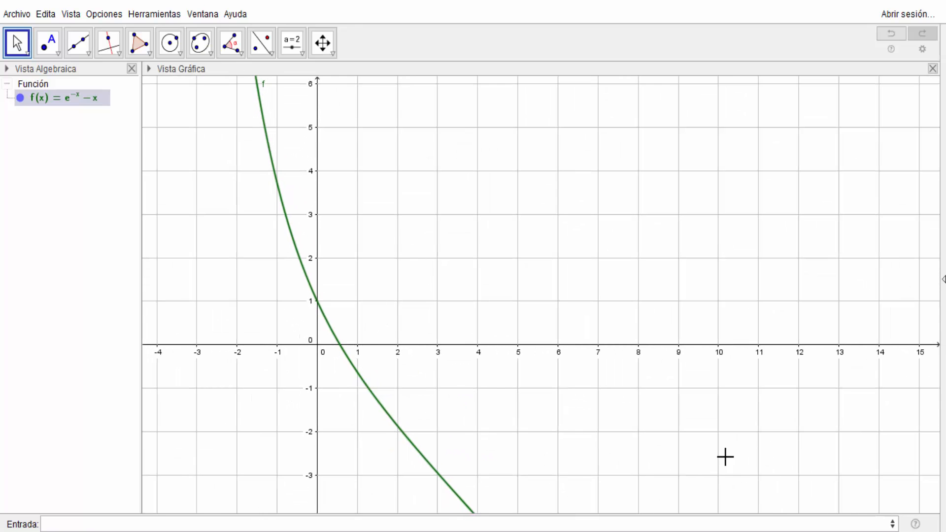
Switch to the Excel workbook and enter the header "Iteración" with its accent in cell B4.
left_click_drag(528, 178, 543, 34)
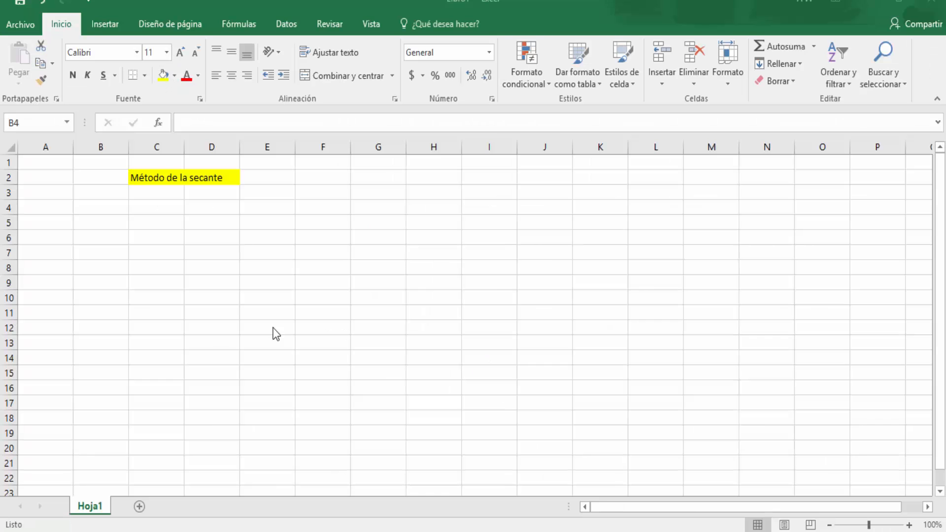
left_click(117, 209)
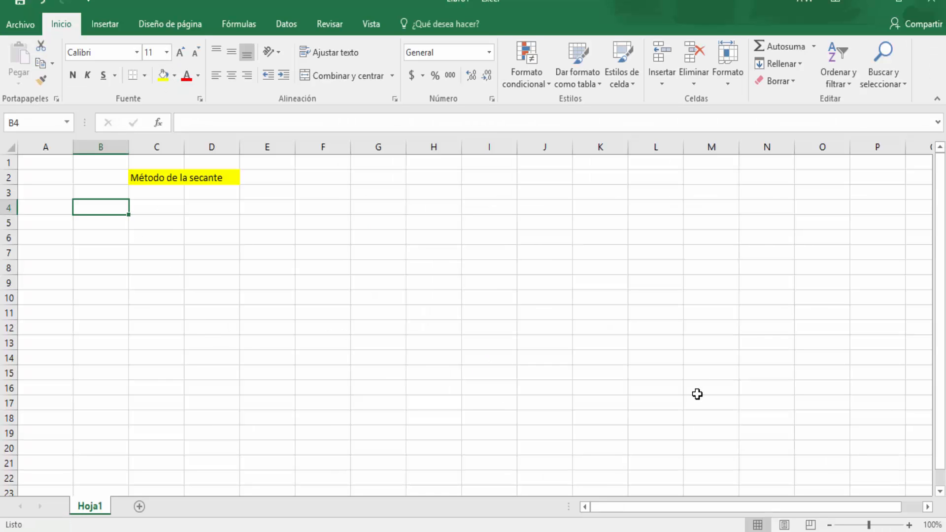
type("Ite")
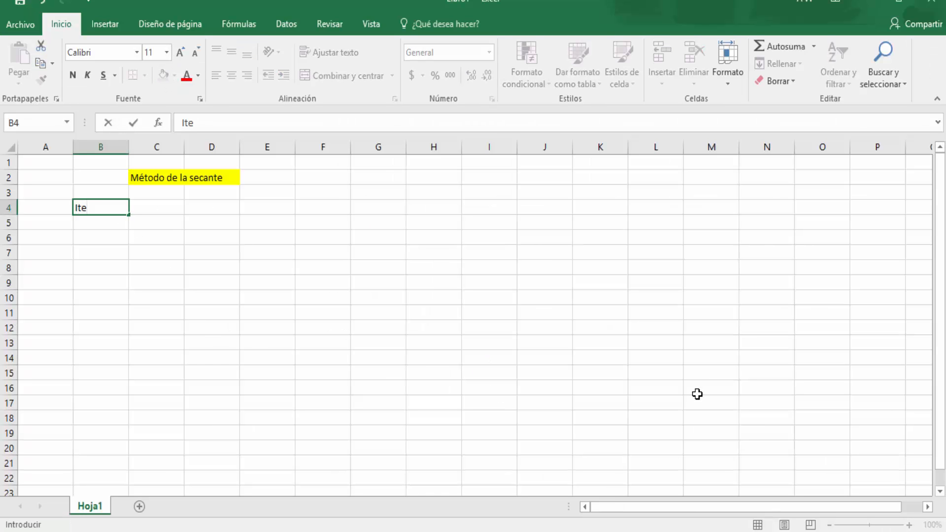
type("racione")
key("BackSpace")
key("Tab")
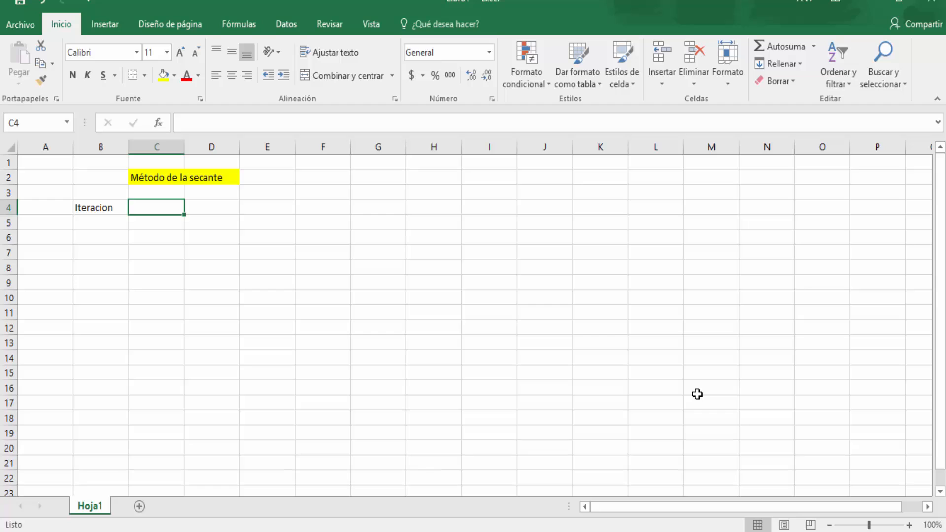
key("Left")
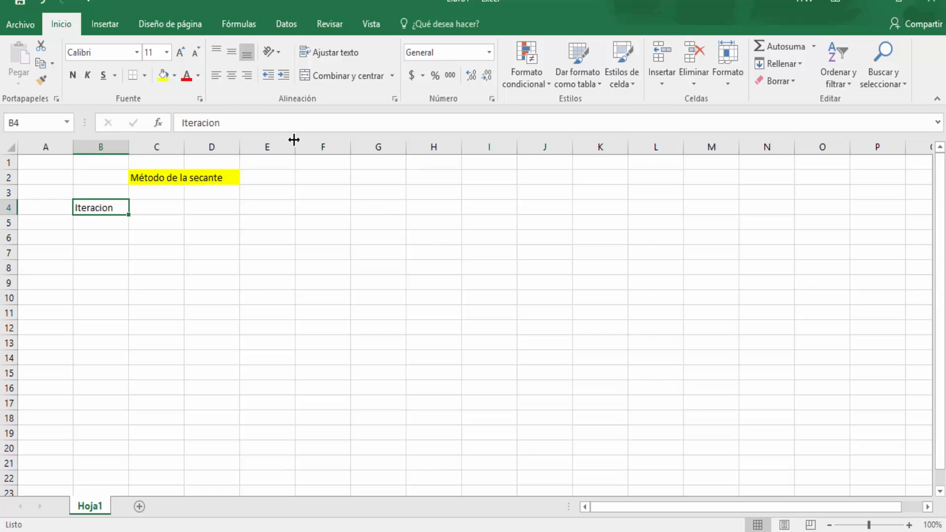
left_click(215, 123)
key("BackSpace")
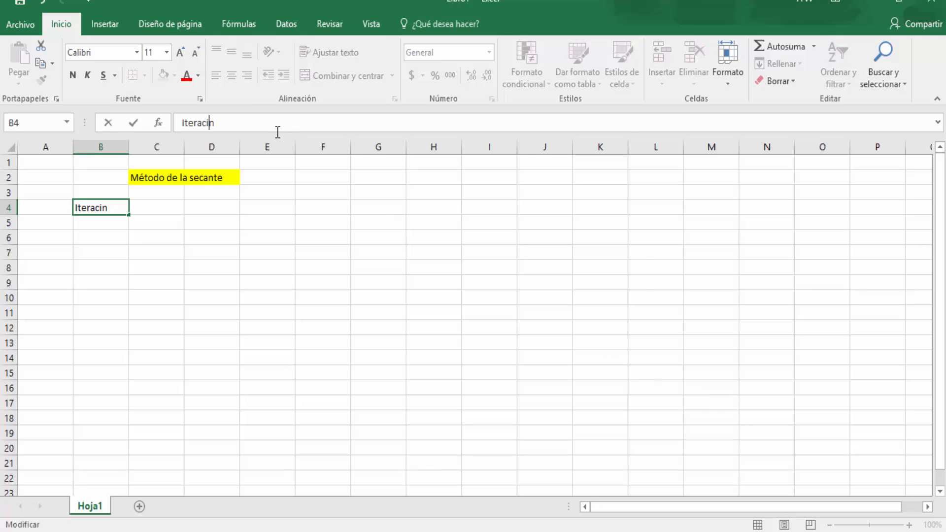
type("ó")
key("Return")
Enter the header "Xi" in cell C4.
key("Right")
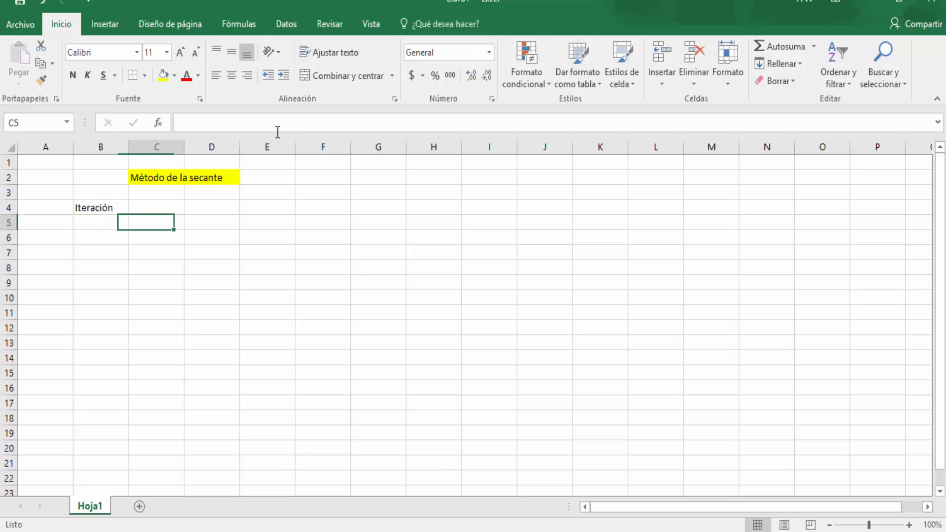
key("Up")
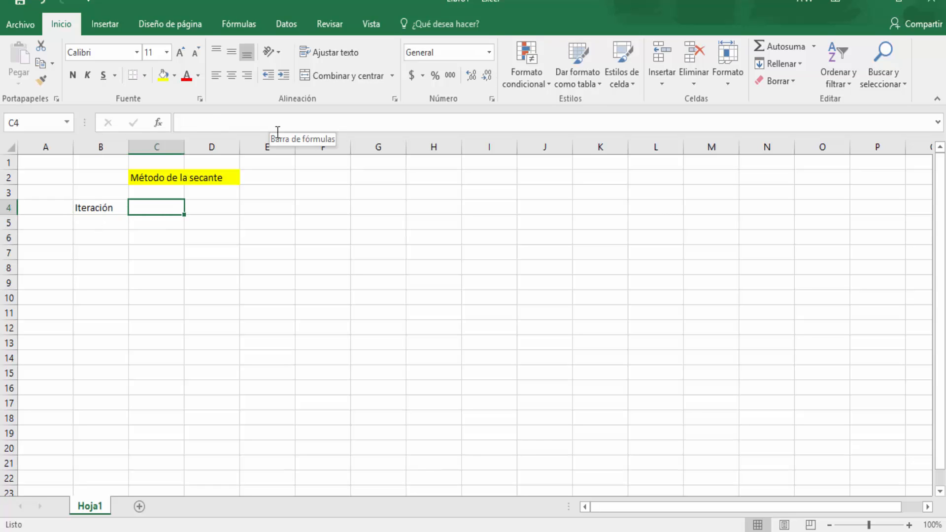
type("Xi")
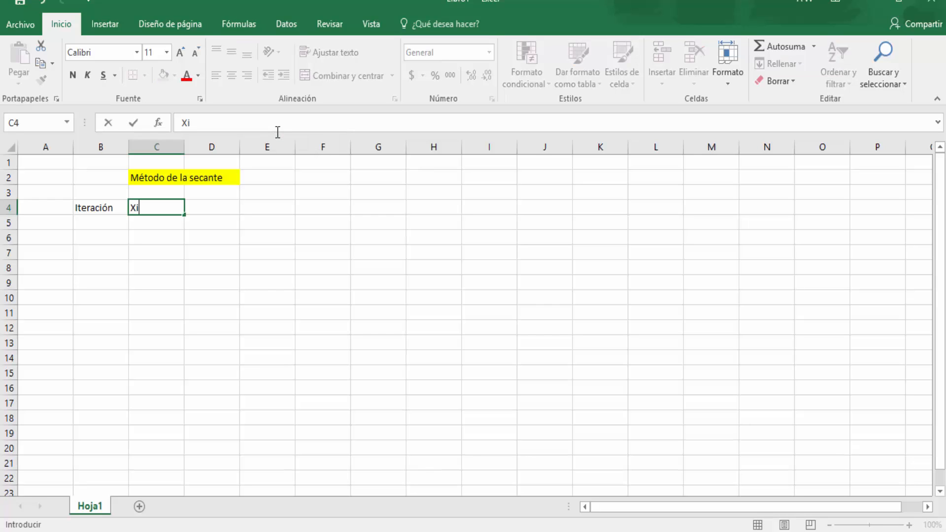
key("Tab")
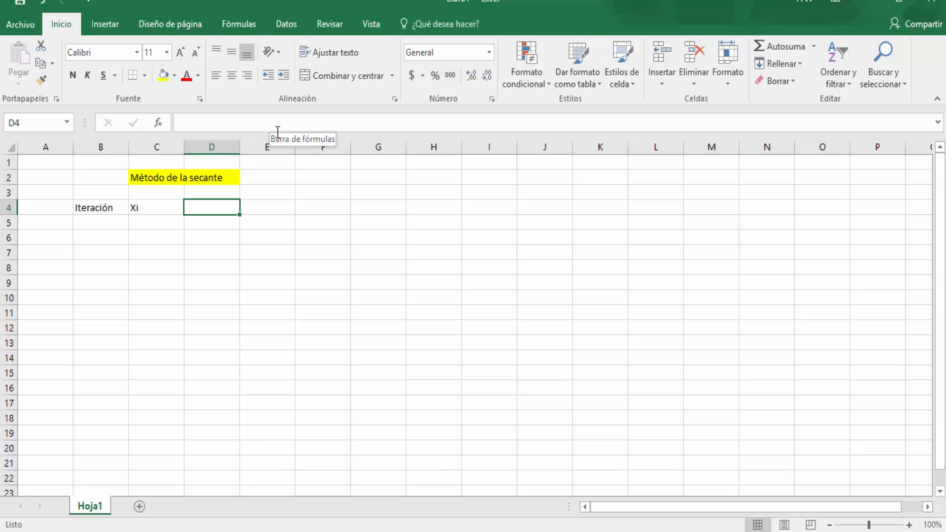
key("Left")
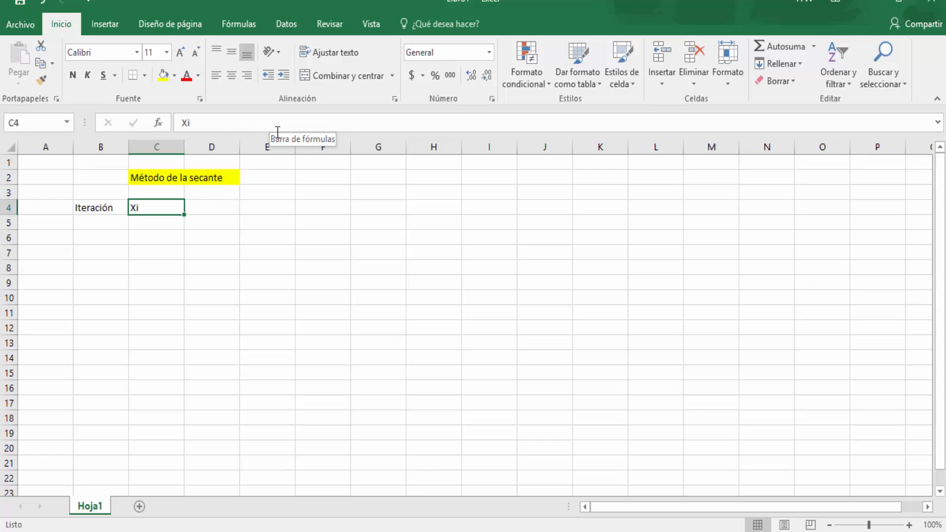
key("Right")
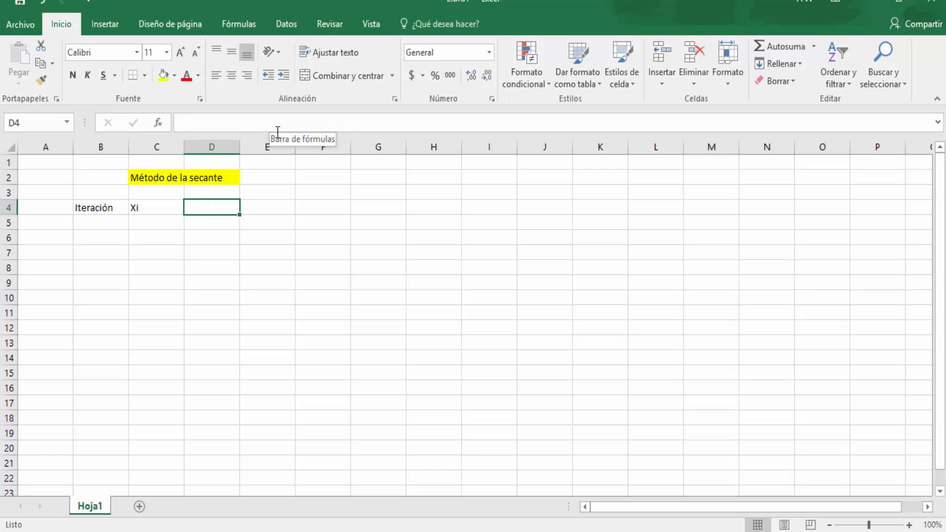
Fill the iteration numbers 0, 1 and 2 in cells B5 to B7 under the "Iteración" header.
key("Left")
key("Down")
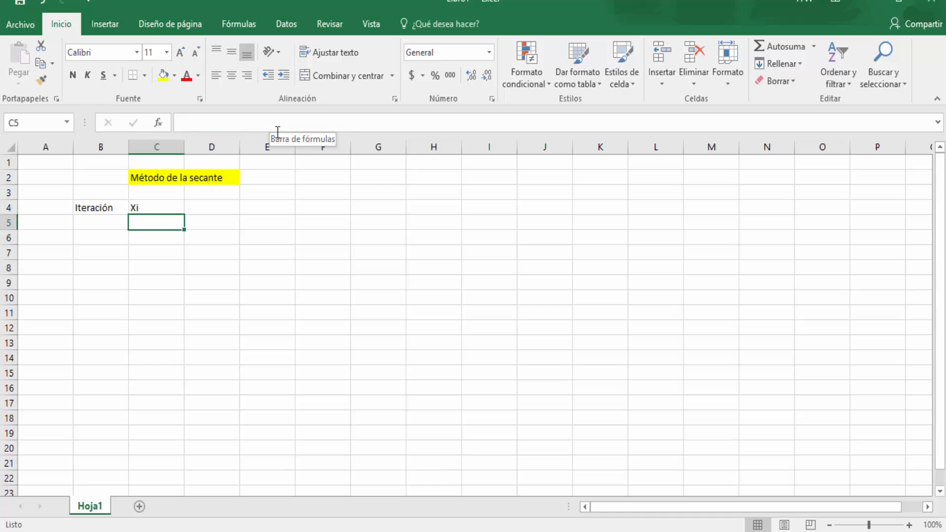
key("Left")
key("F2")
type("0")
key("Return")
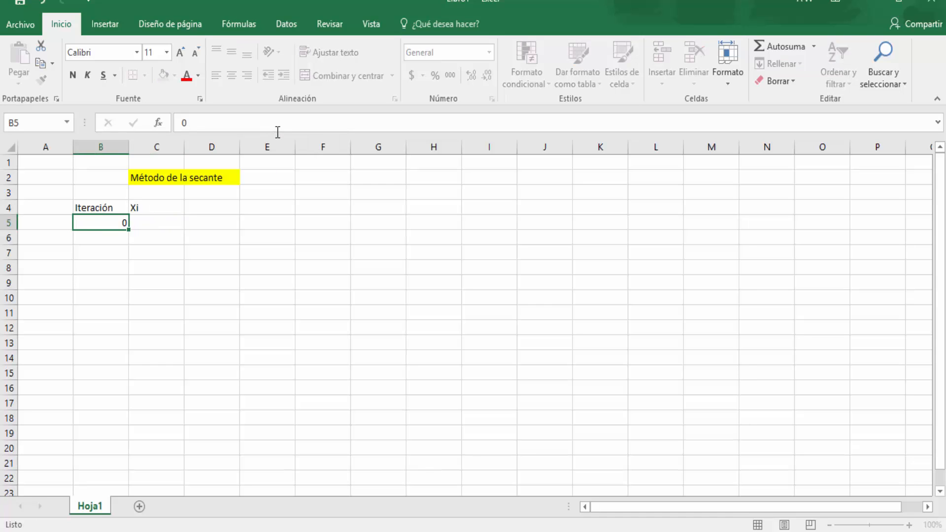
type("1")
key("Return")
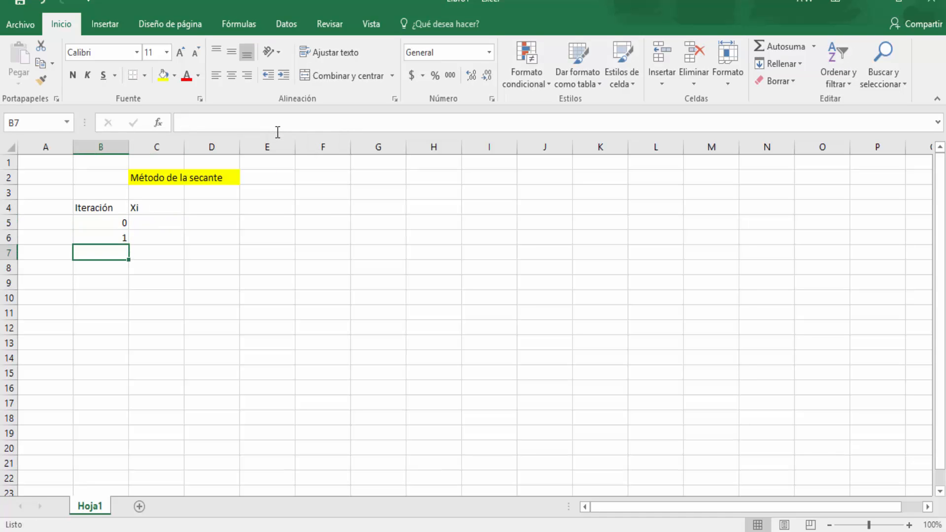
type("20")
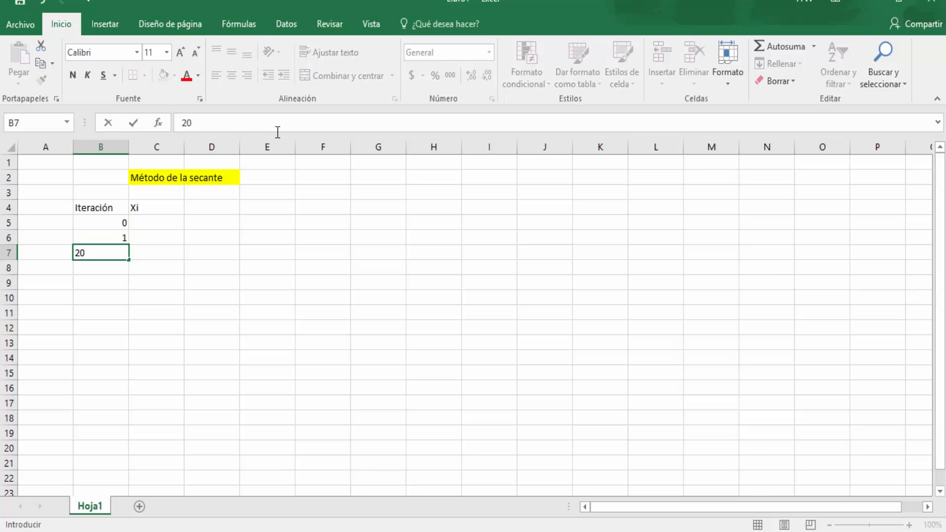
key("BackSpace")
key("Tab")
key("Up")
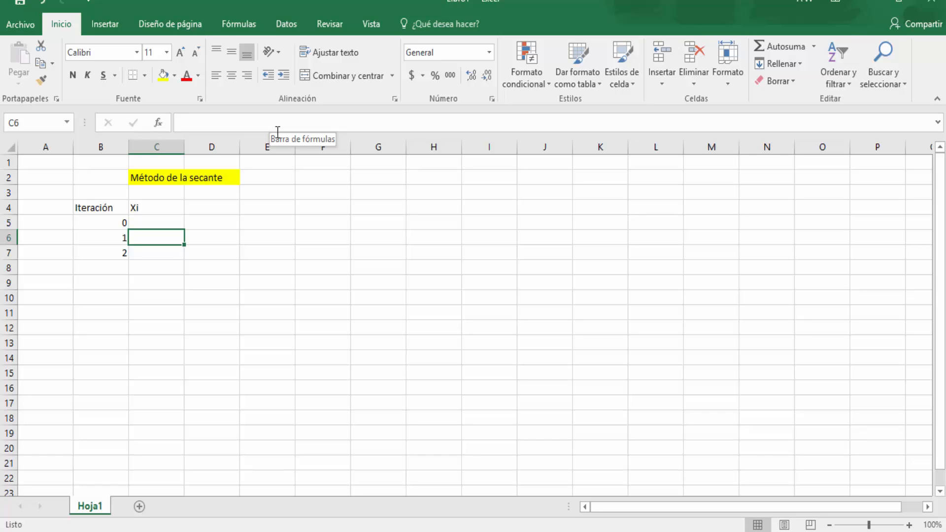
key("Up")
key("Left")
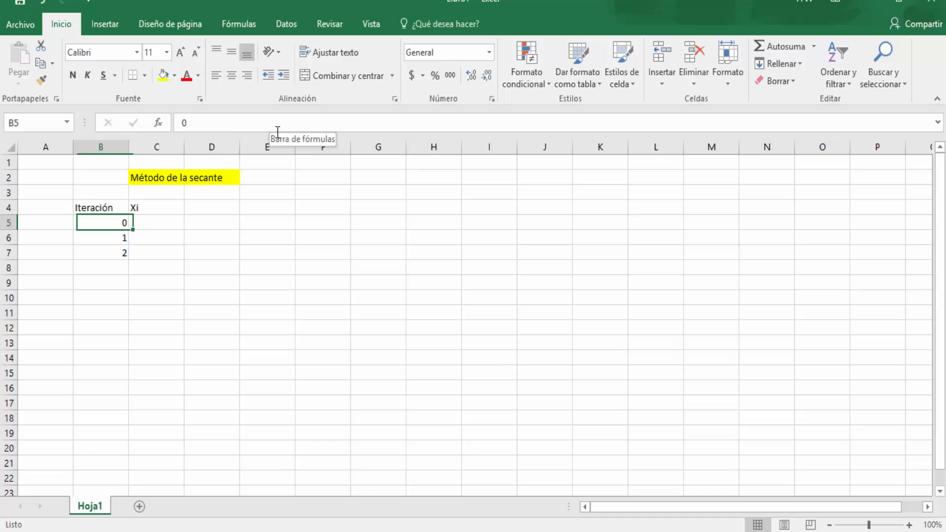
key("Down")
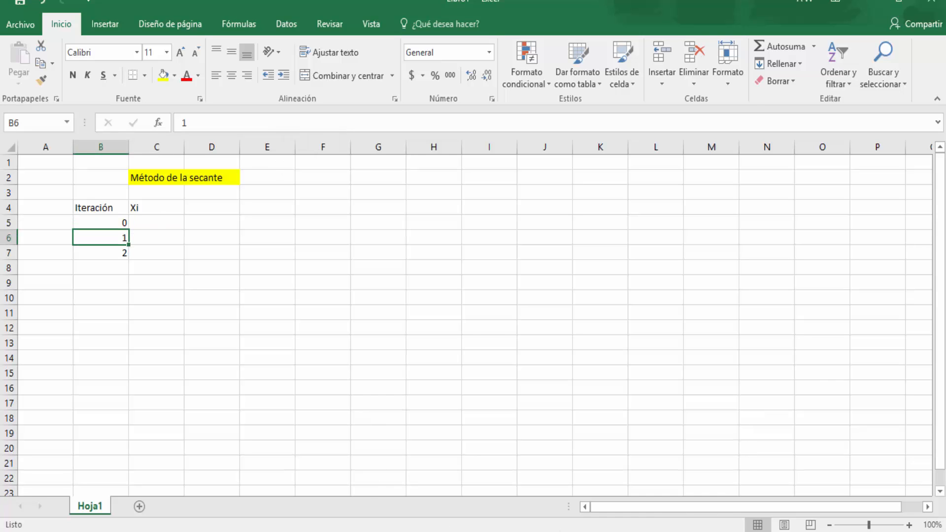
Switch to the Word document and examine the terms x(i+1), x(i) and x(i-1) in the red secant formula.
left_click(586, 531)
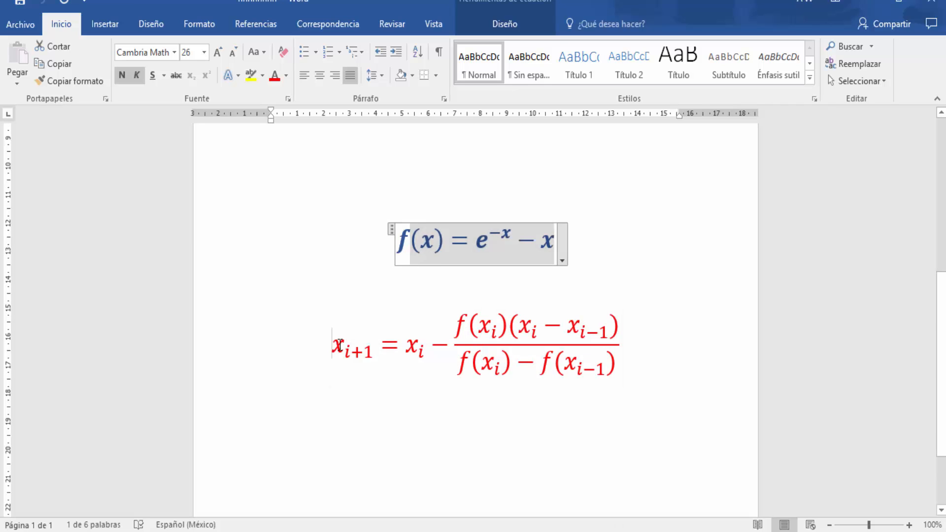
left_click(354, 347)
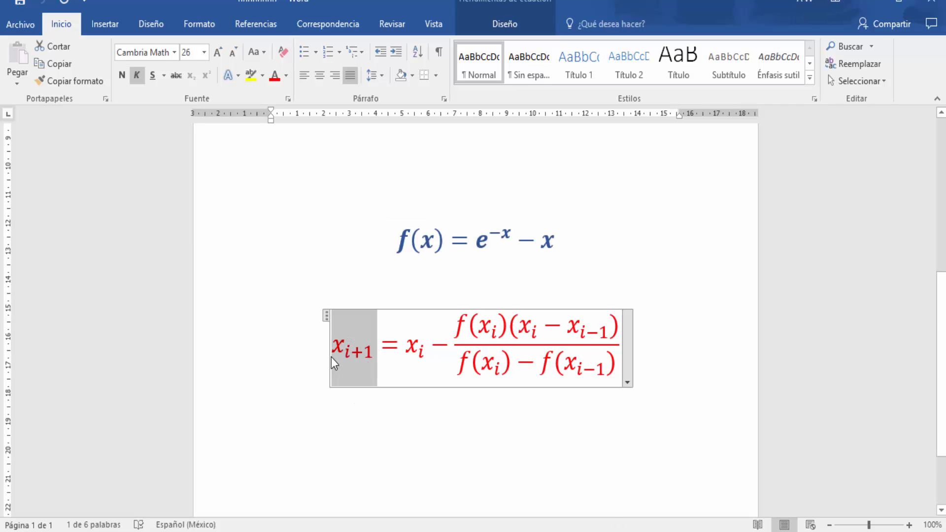
left_click_drag(403, 348, 618, 349)
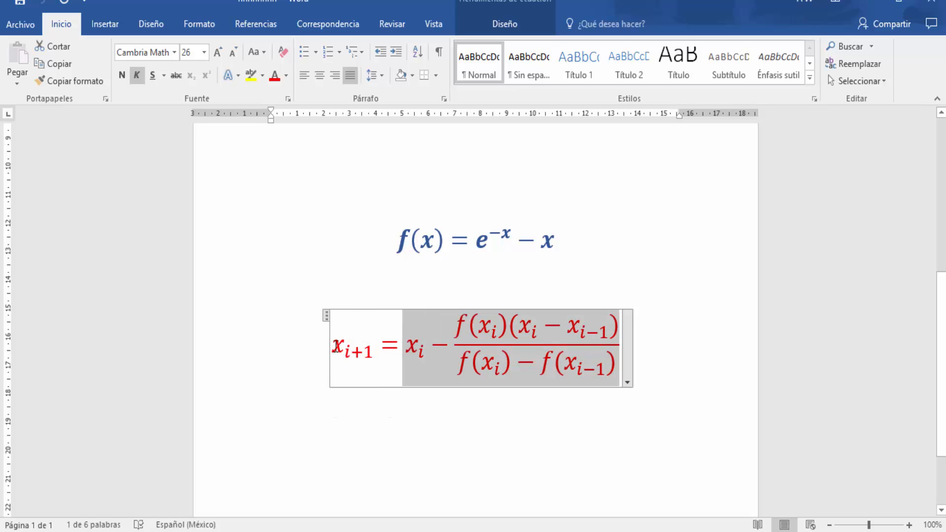
left_click_drag(337, 346, 369, 358)
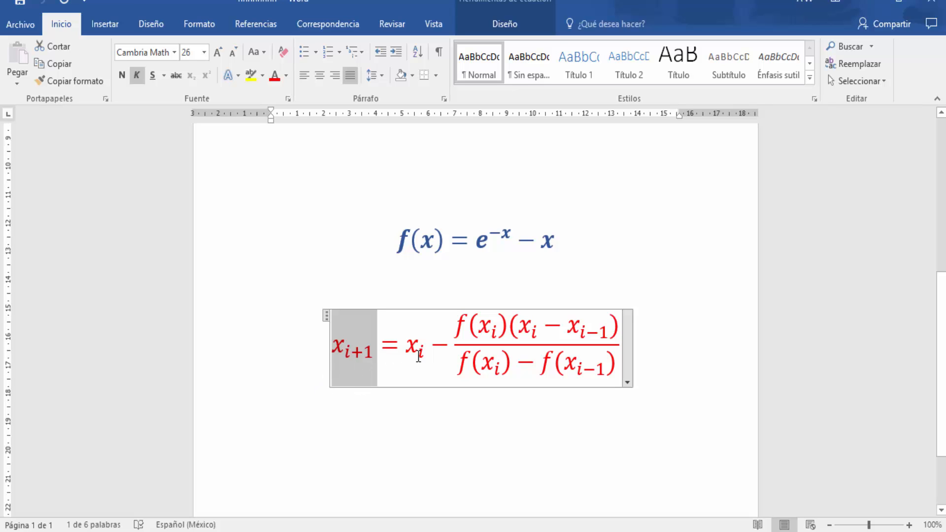
left_click_drag(410, 347, 424, 347)
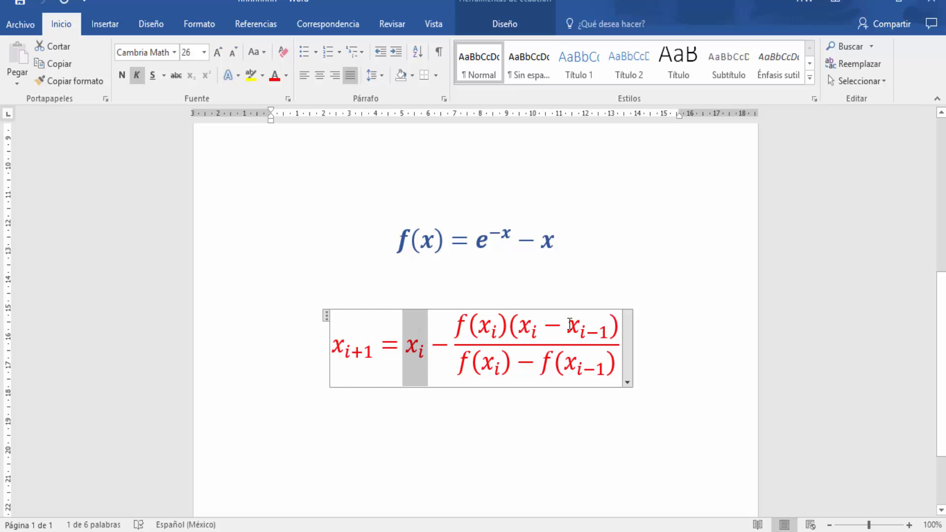
left_click_drag(567, 324, 609, 335)
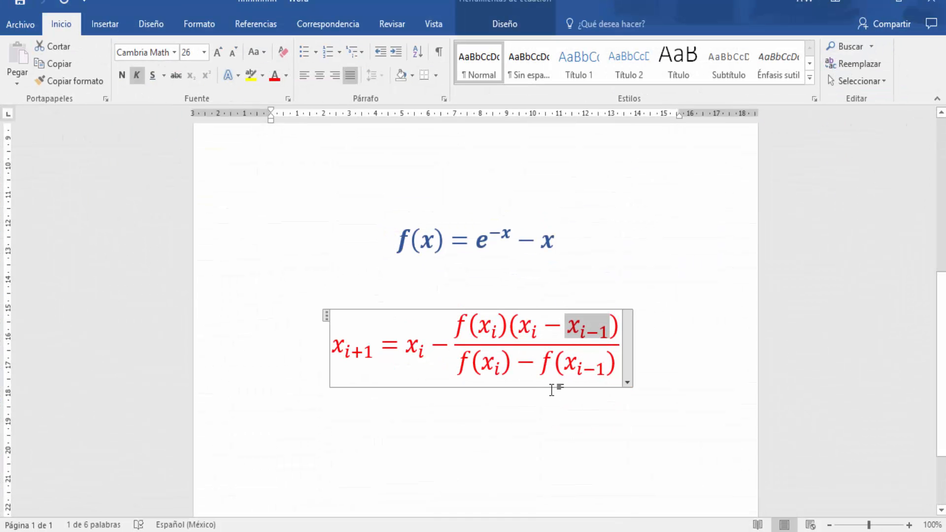
left_click_drag(410, 350, 425, 350)
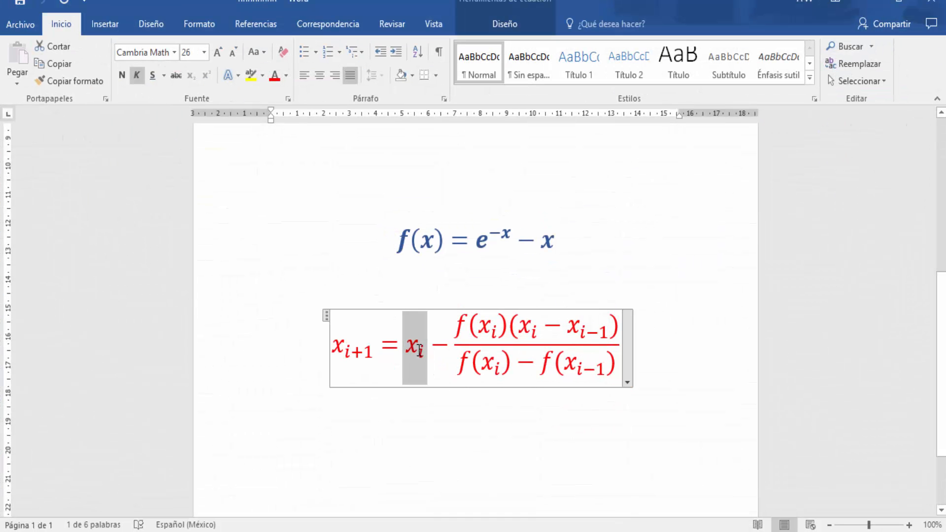
left_click_drag(573, 331, 609, 331)
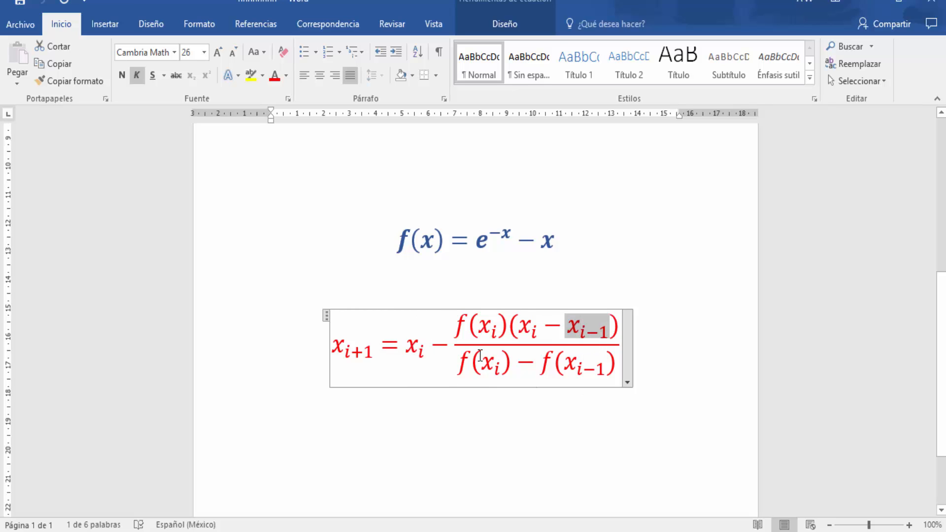
left_click_drag(372, 352, 332, 355)
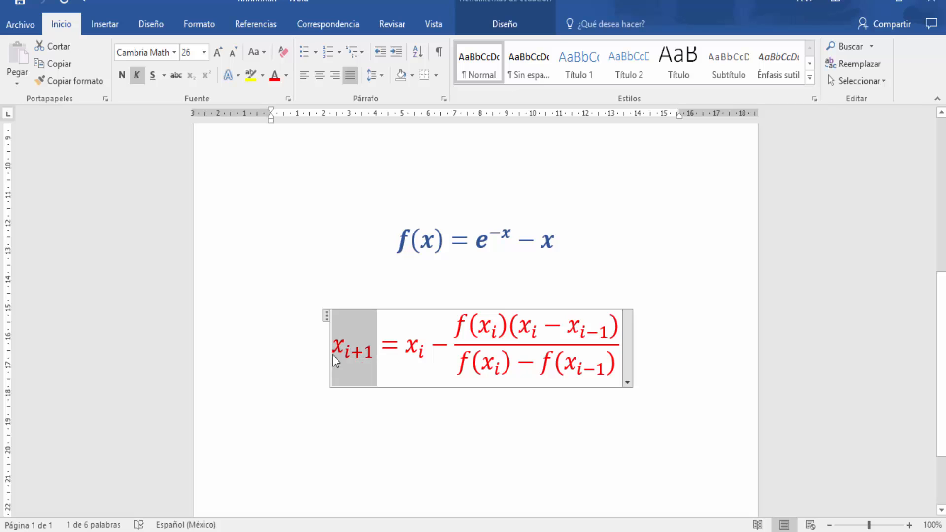
Switch to the Excel workbook and examine how iterations 0, 1 and 2 correspond to the Xi cells C5 to C7.
left_click(633, 531)
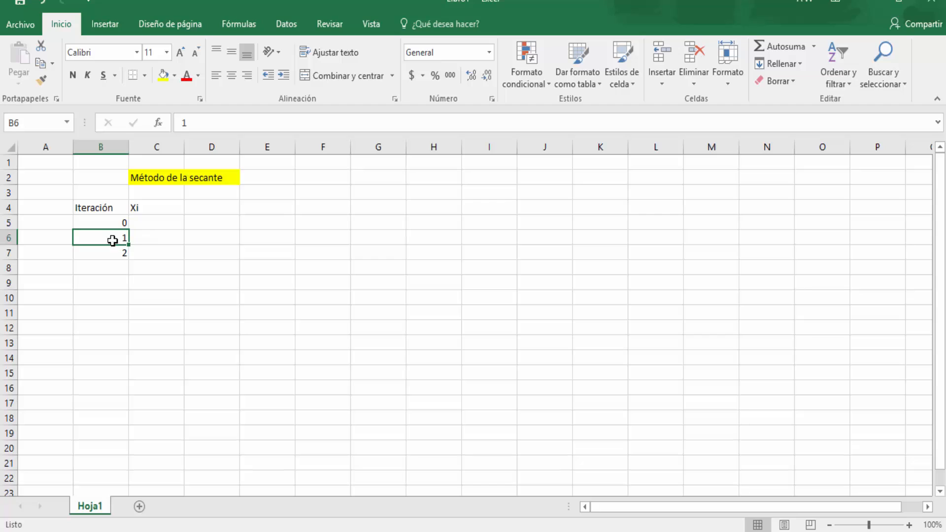
left_click(147, 239)
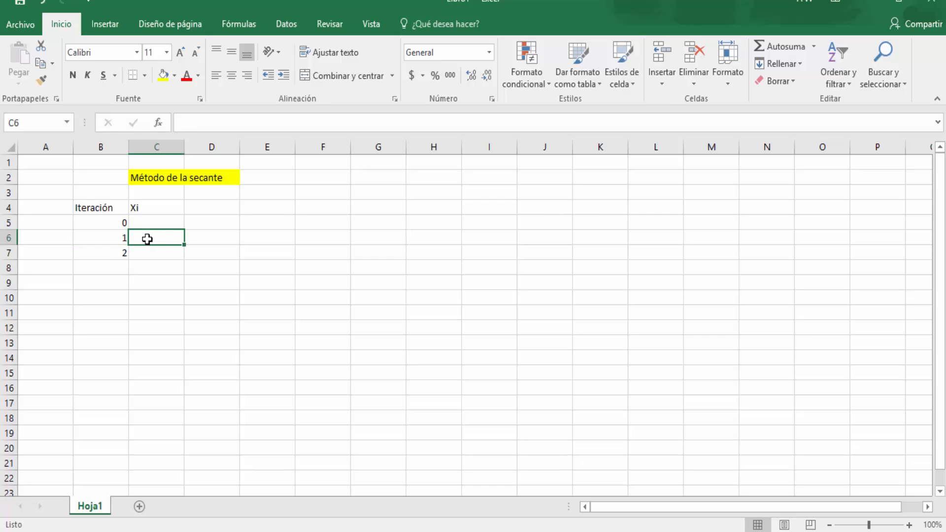
left_click(149, 222)
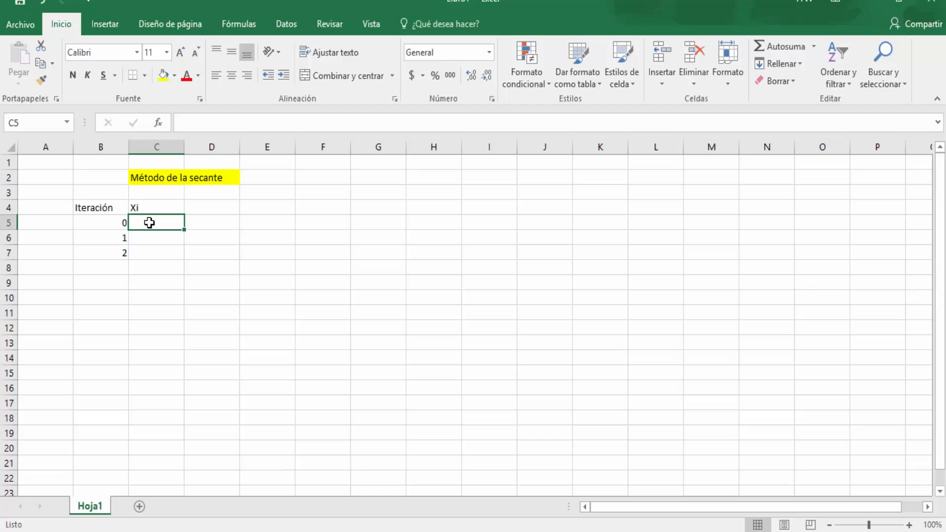
left_click(117, 238)
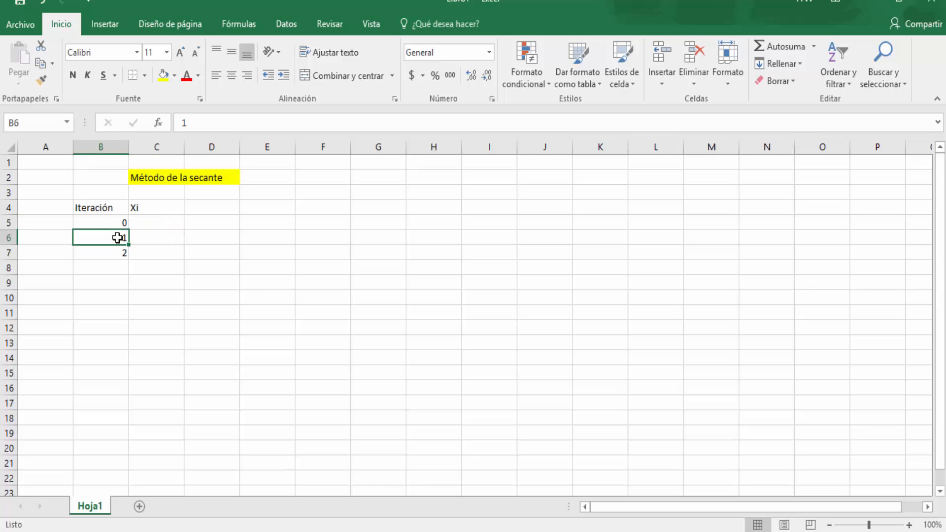
left_click(117, 220)
left_click(149, 238)
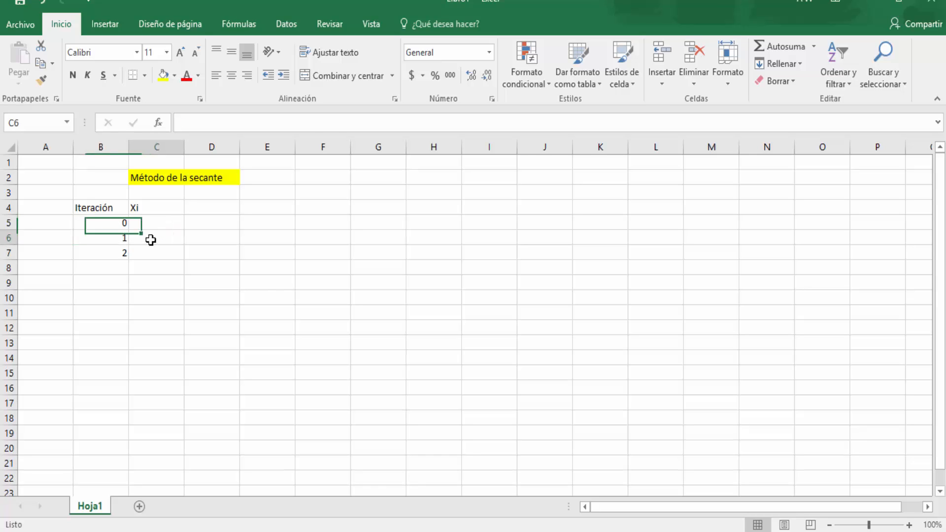
left_click(150, 254)
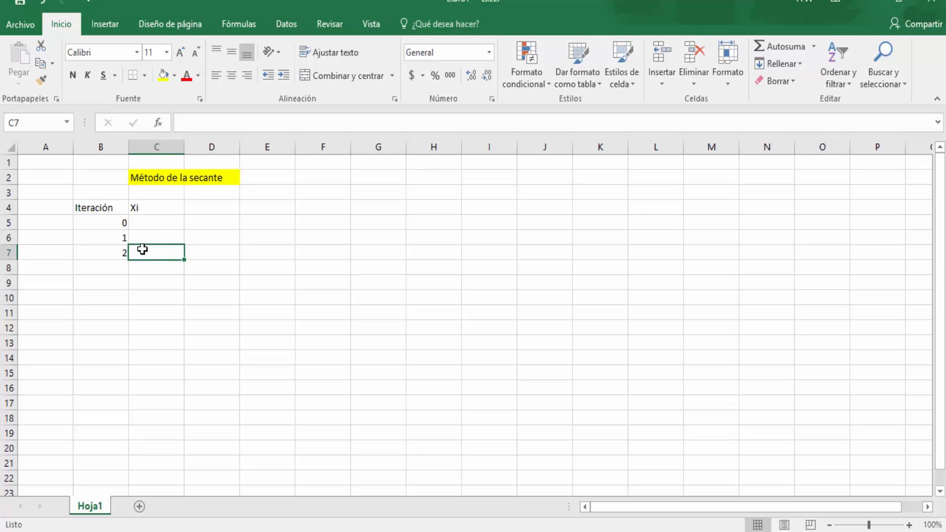
left_click(120, 239)
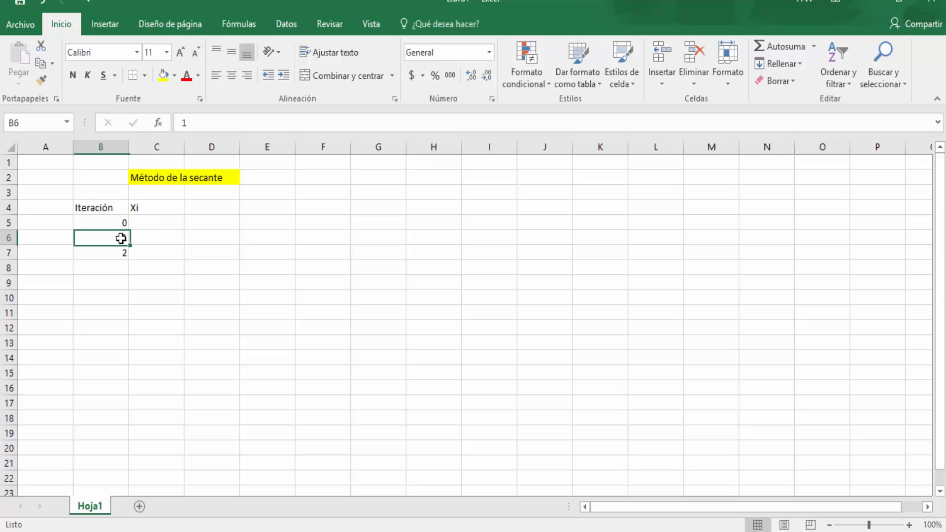
left_click(121, 251)
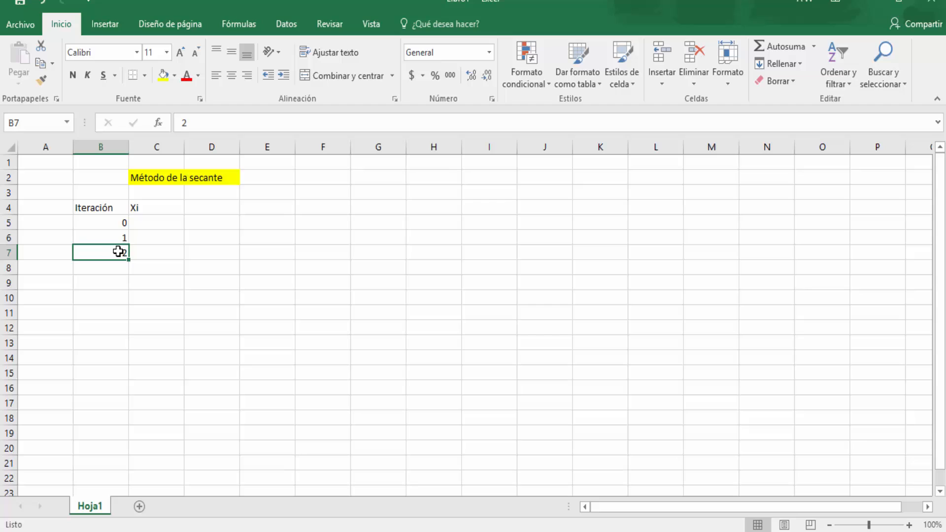
left_click(148, 224)
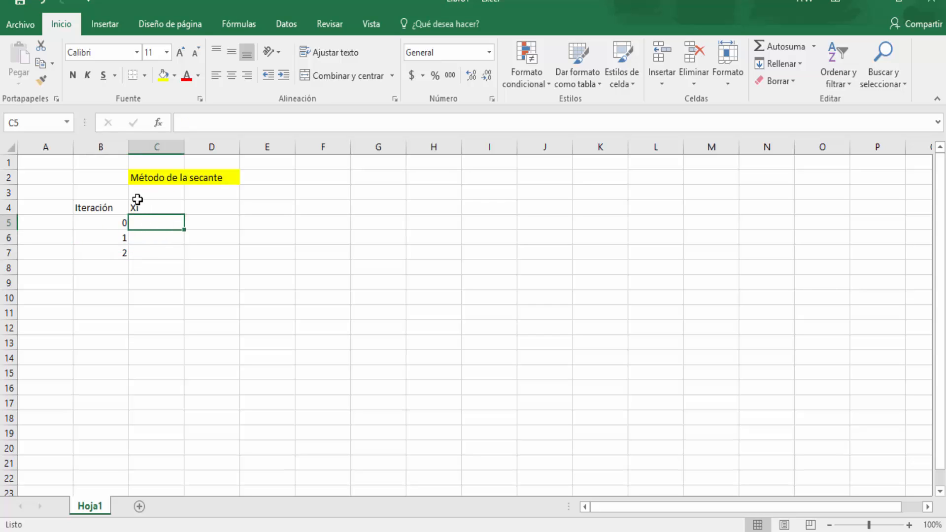
Enter the header "f(Xi)" in cell D4.
left_click(216, 211)
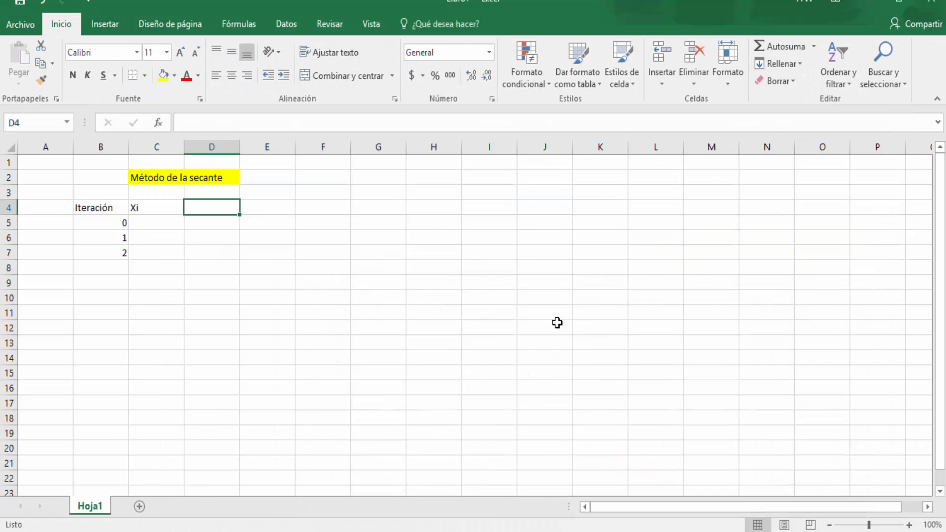
type("f")
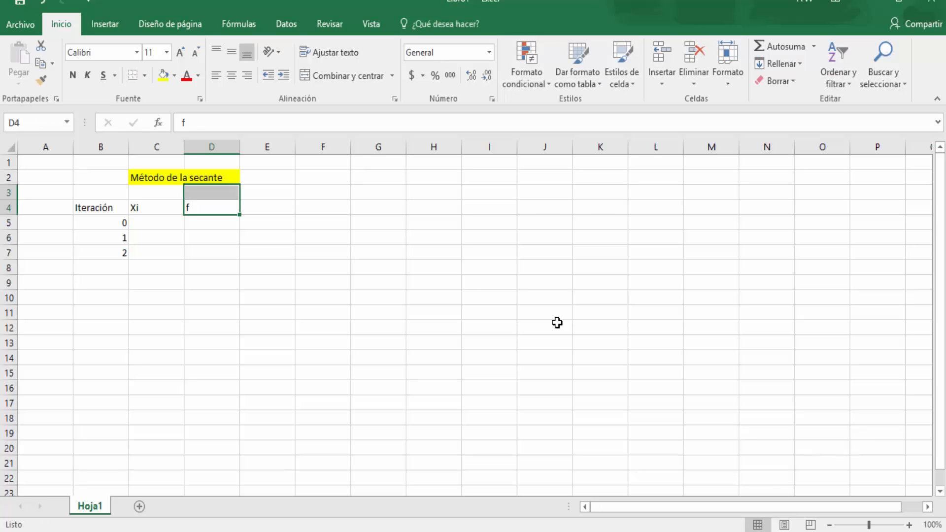
key("Return")
key("Up")
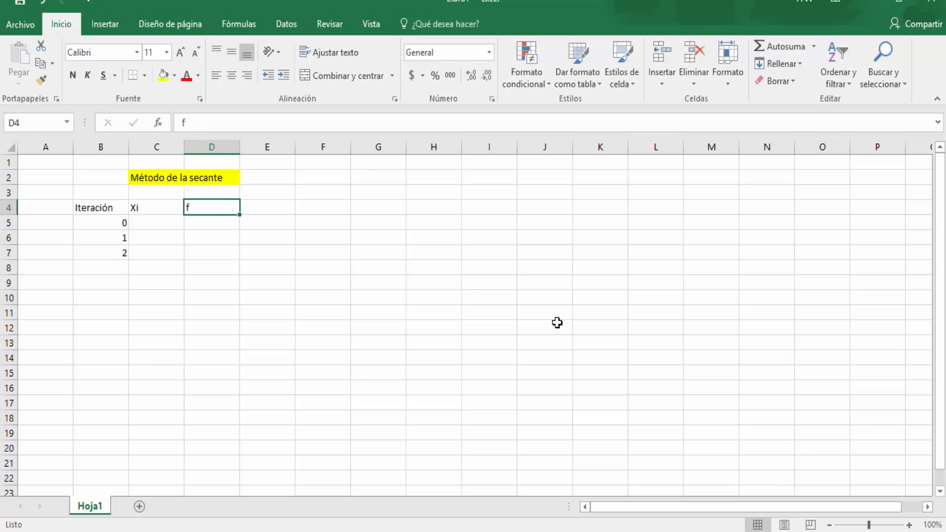
type("f")
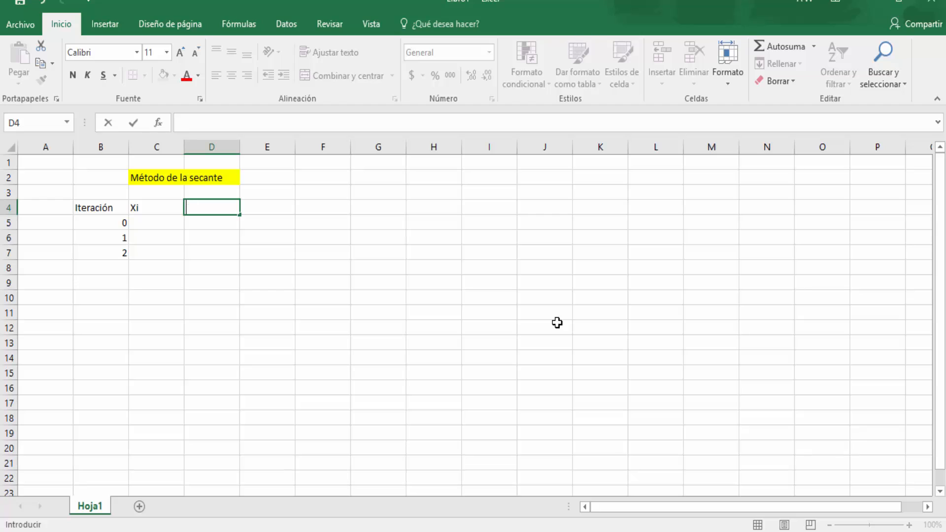
type("(Xi")
key("Tab")
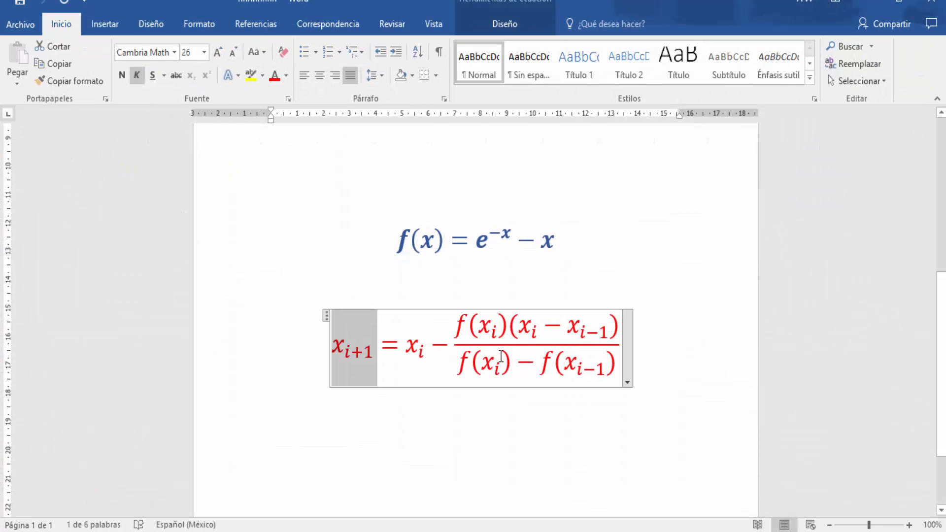
Check the f(x(i-1)) term of the secant formula in Word and enter the header "f(Xi-1)" in cell E4 of the Excel table.
left_click_drag(546, 365, 607, 369)
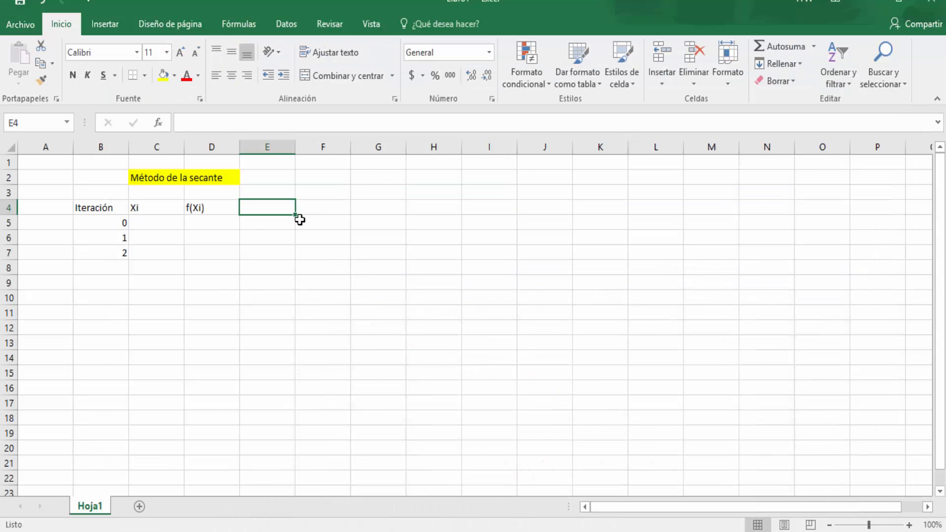
type("f(")
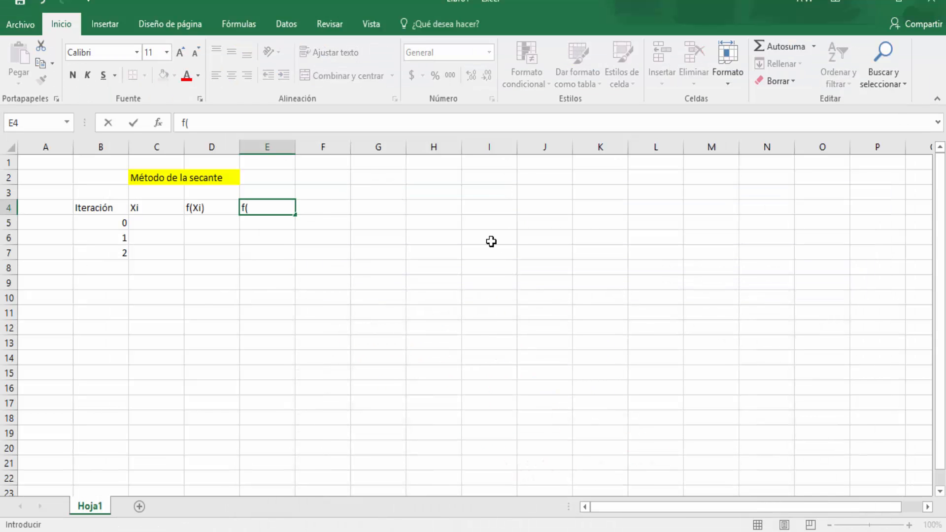
type("Xi-1)")
key("Tab")
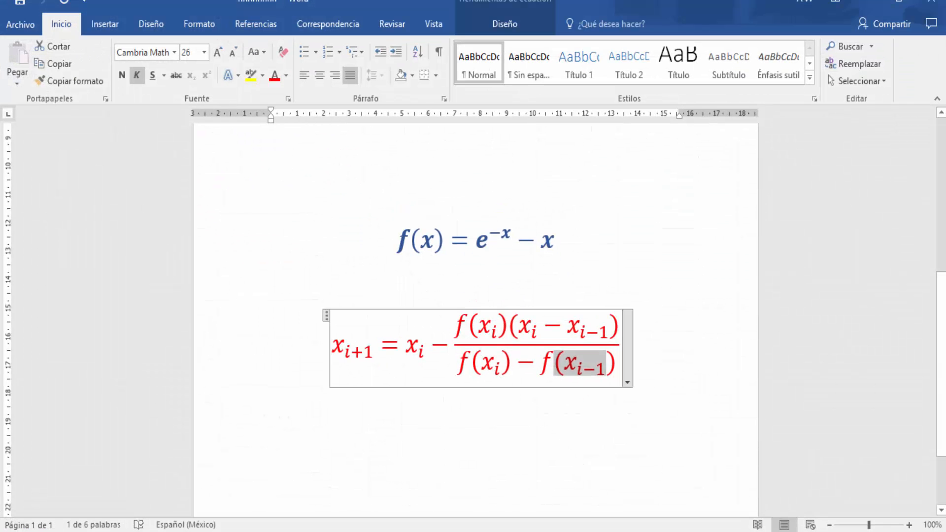
Check the difference factor in the Word formula's numerator and enter the header "Xi-Xi-1" in cell F4 of the Excel table.
left_click_drag(513, 328, 619, 329)
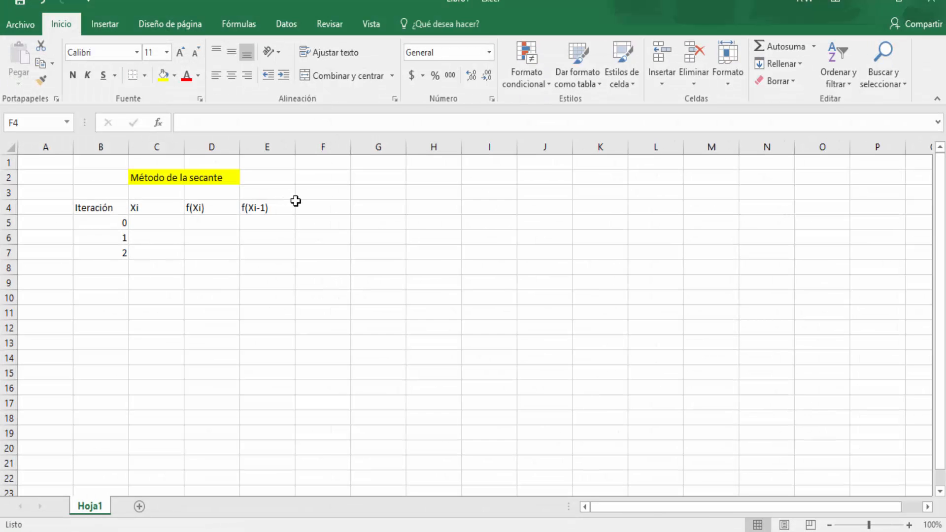
left_click(298, 204)
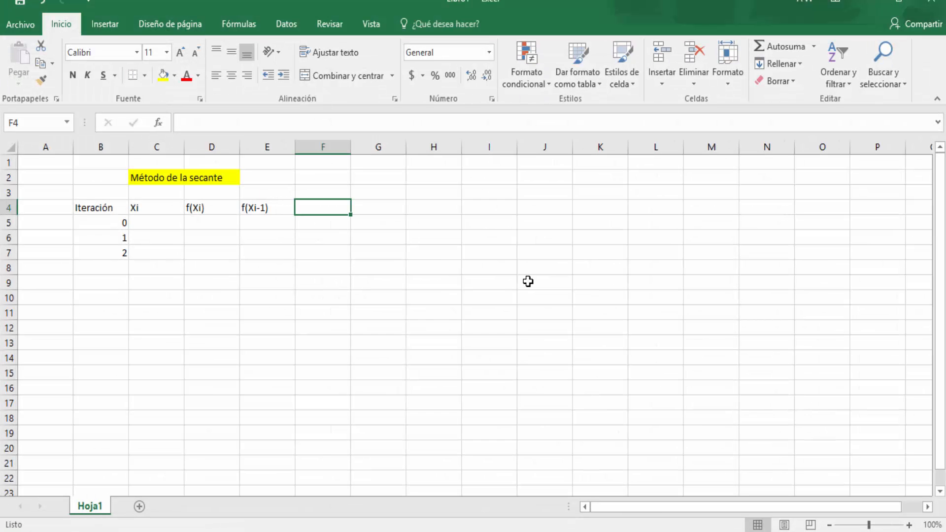
type("Xi-")
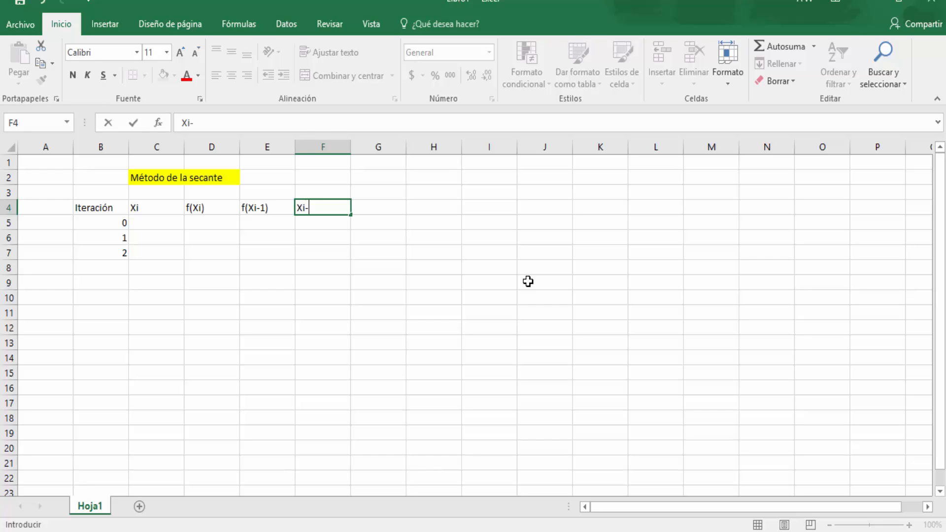
type("X")
type("i-1")
key("BackSpace")
type("-1")
key("Return")
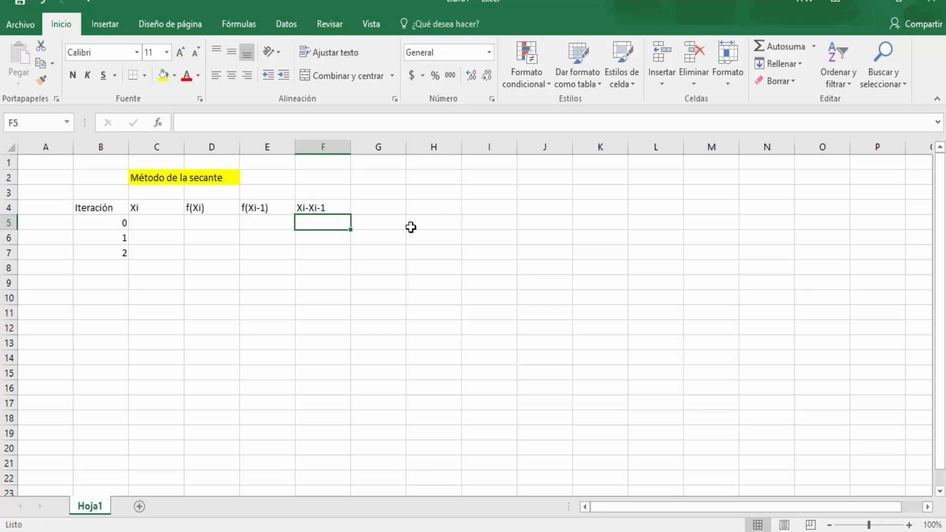
Switch to GeoGebra and examine where the curve of f(x) = e^-x - x crosses the x-axis to choose starting values.
left_click(170, 220)
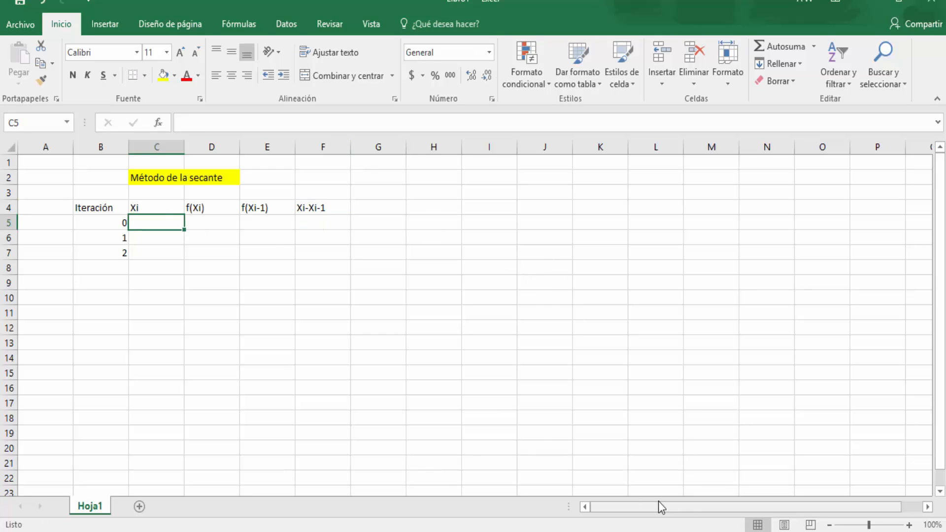
left_click_drag(159, 232, 159, 239)
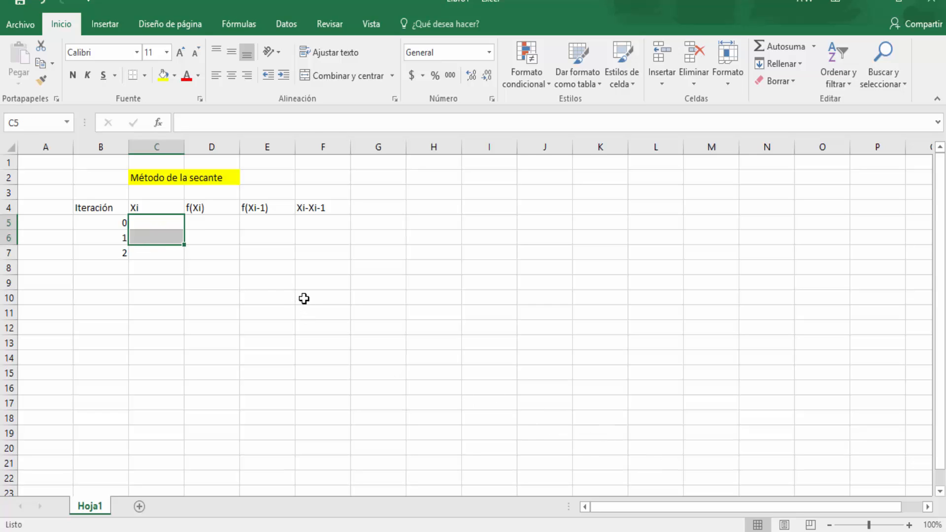
key("alt+Tab")
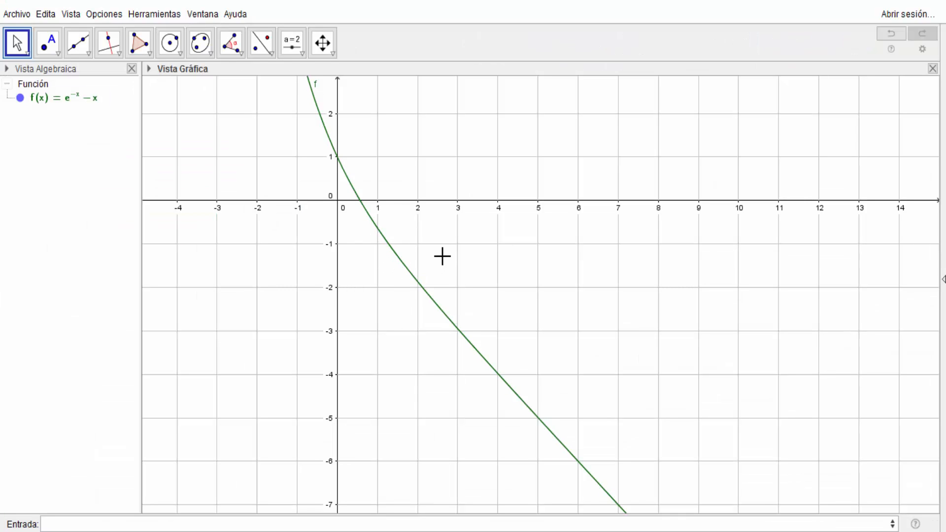
scroll(512, 248, "up", 5)
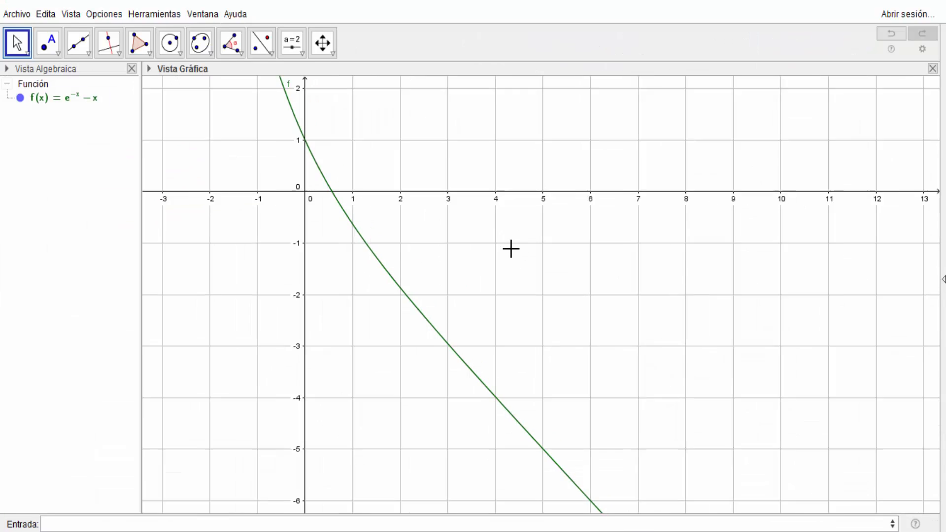
scroll(511, 248, "up", 3)
left_click_drag(319, 187, 352, 281)
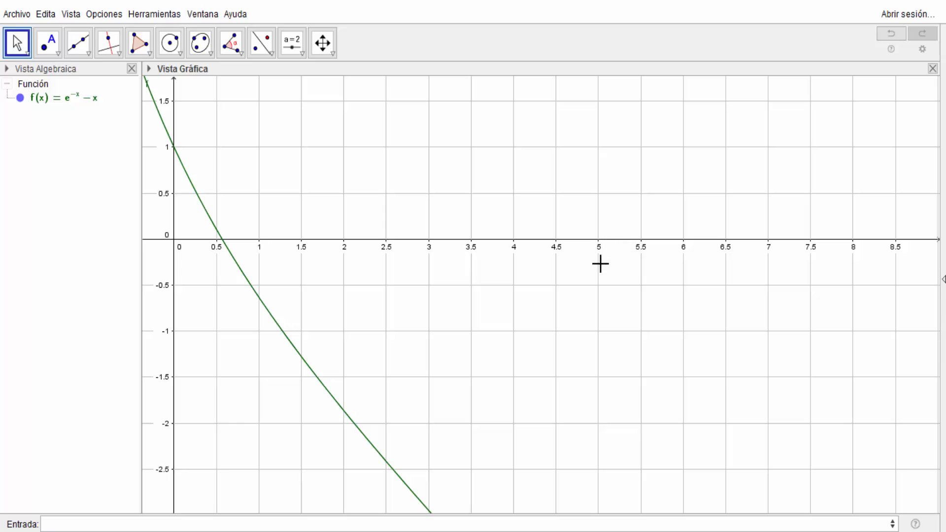
Return to the Excel workbook and enter the starting Xi values 2 in cell C5 and 5 in cell C6.
left_click(696, 485)
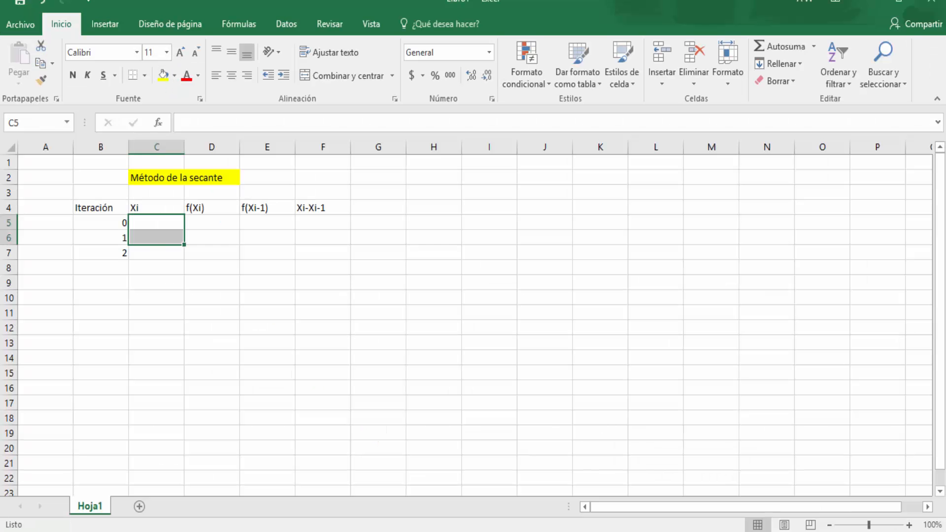
left_click(169, 225)
type("2")
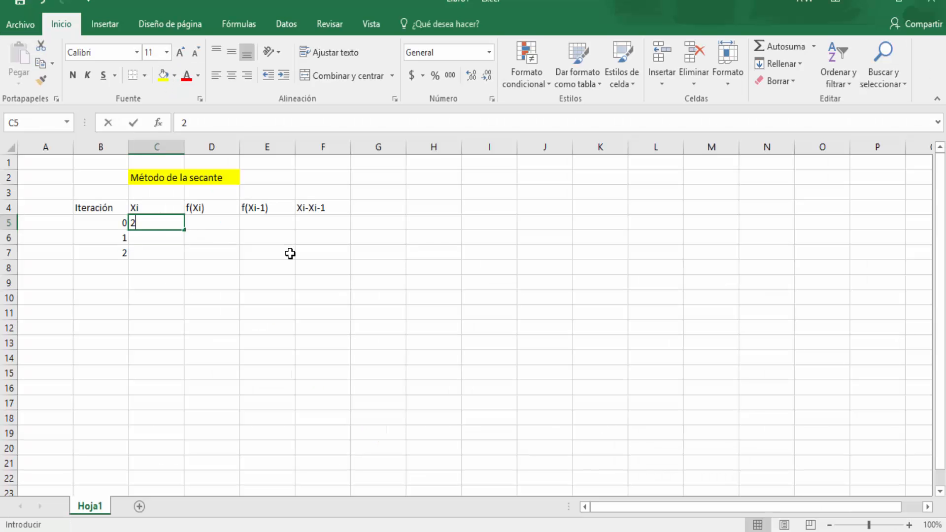
key("Return")
type("5")
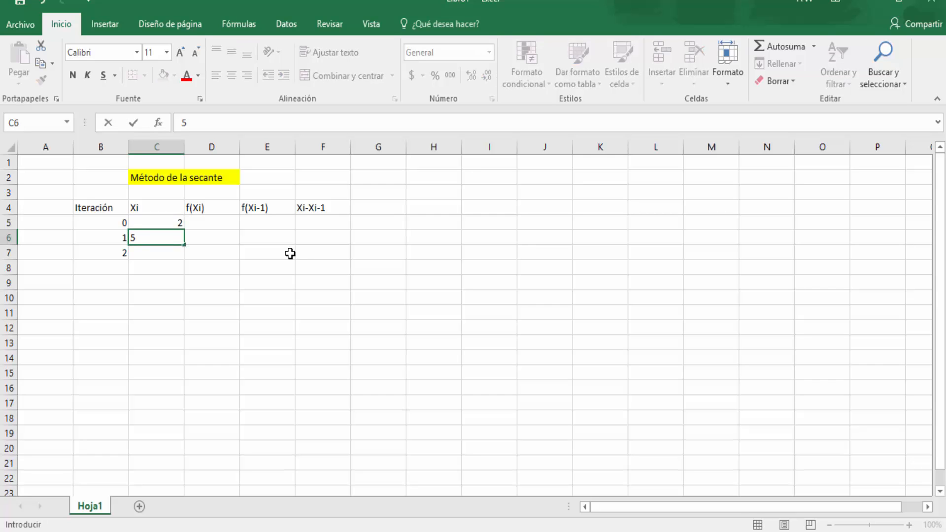
key("Tab")
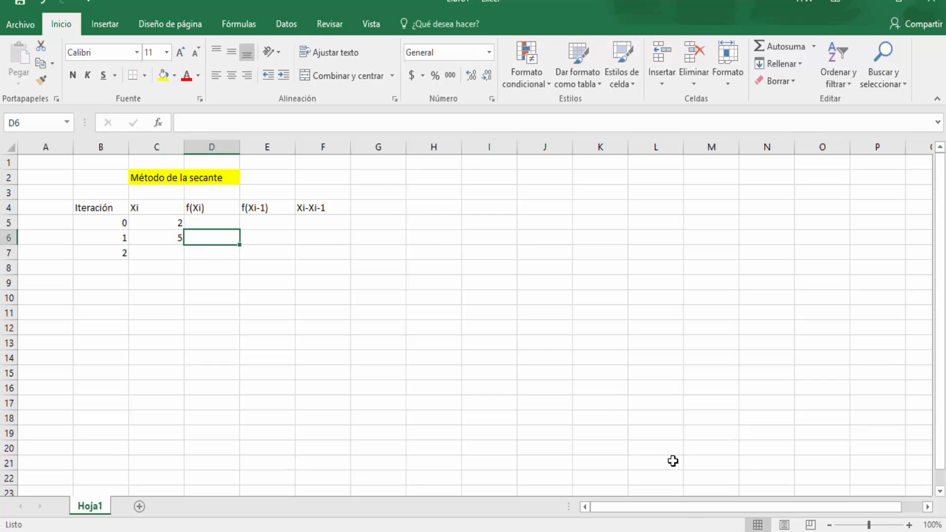
Recheck the function's curve in GeoGebra and examine the empty cells D5 to F5 and D6 in the Excel table.
key("alt+Tab")
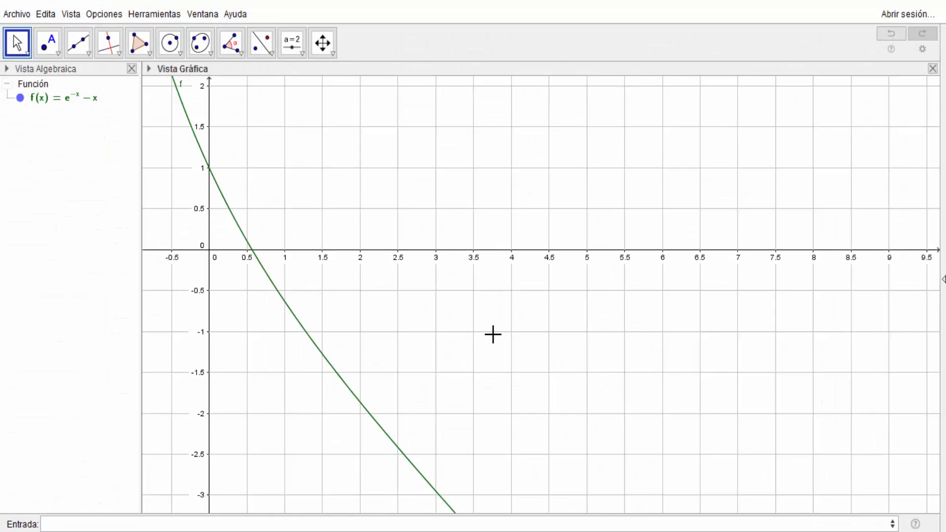
scroll(492, 334, "down", 3)
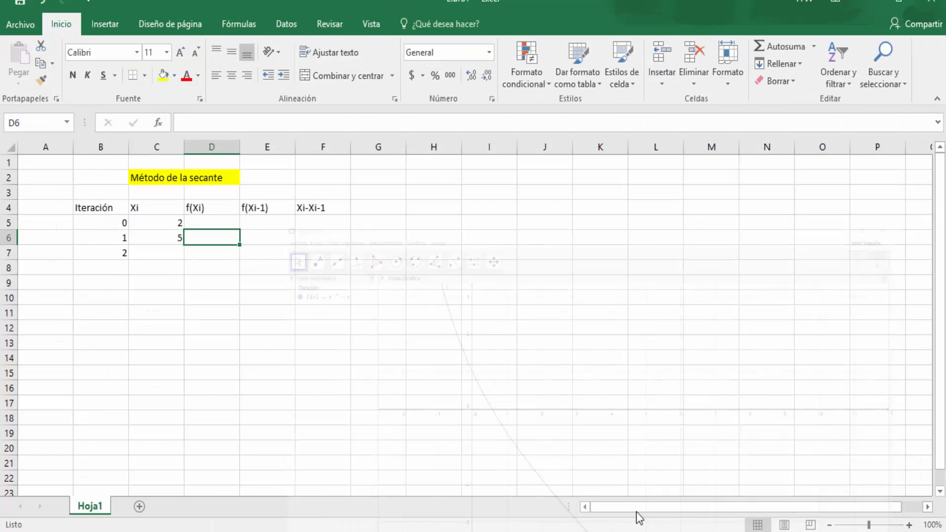
left_click(227, 225)
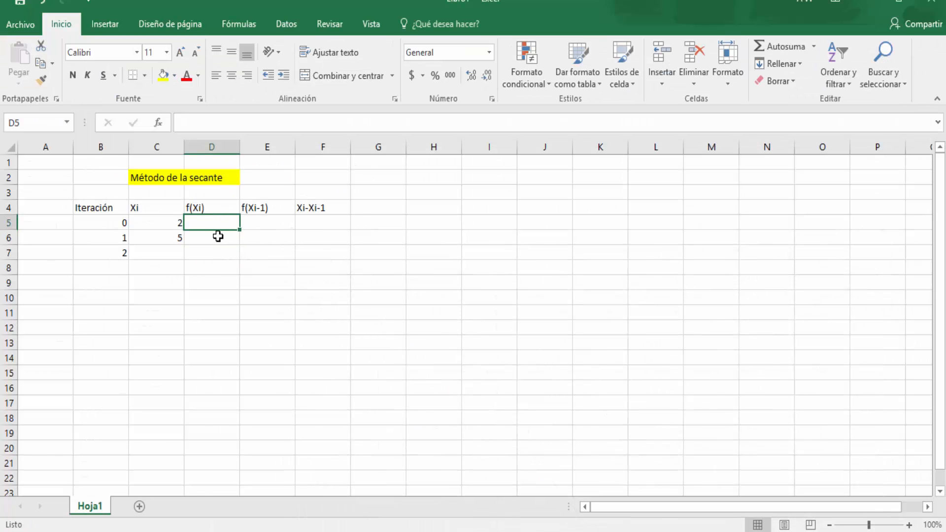
left_click(218, 238)
left_click_drag(214, 220, 327, 228)
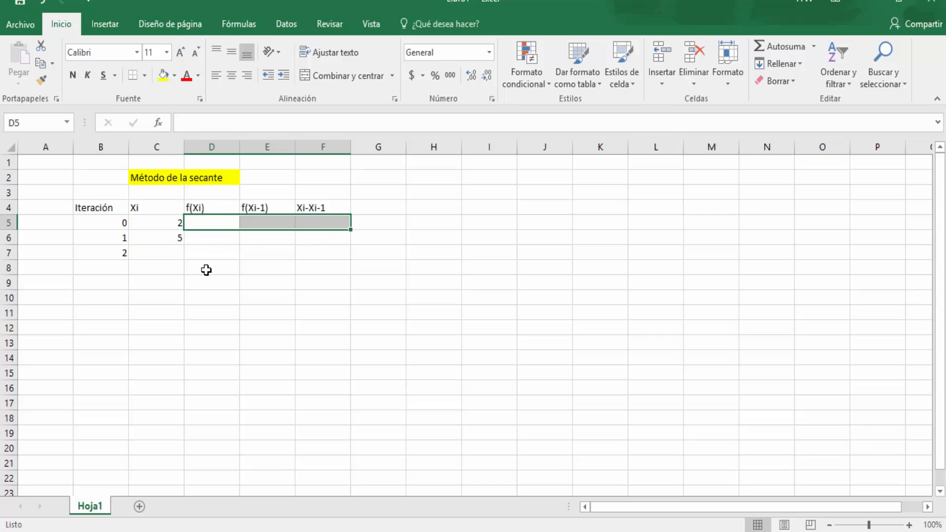
left_click(199, 239)
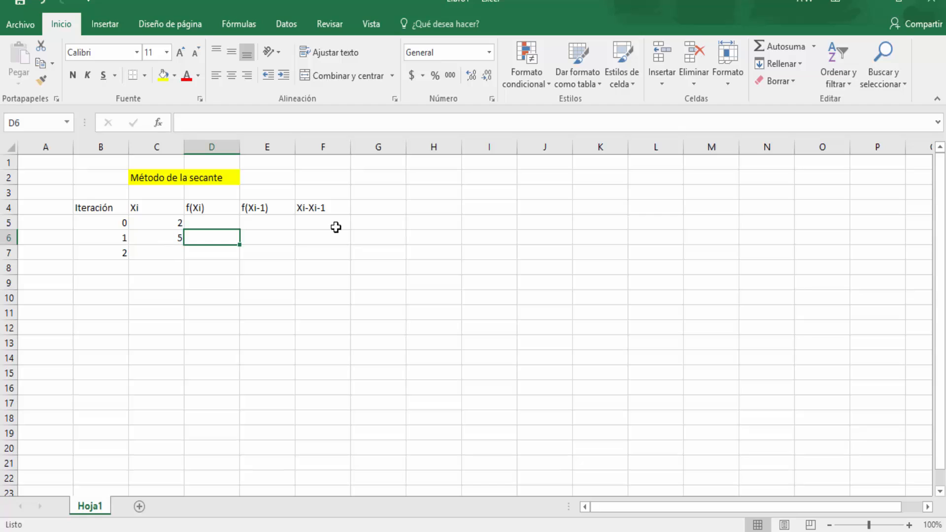
Copy the function's definition e^(-x) - x from its properties in GeoGebra and return to the Excel workbook.
type("=")
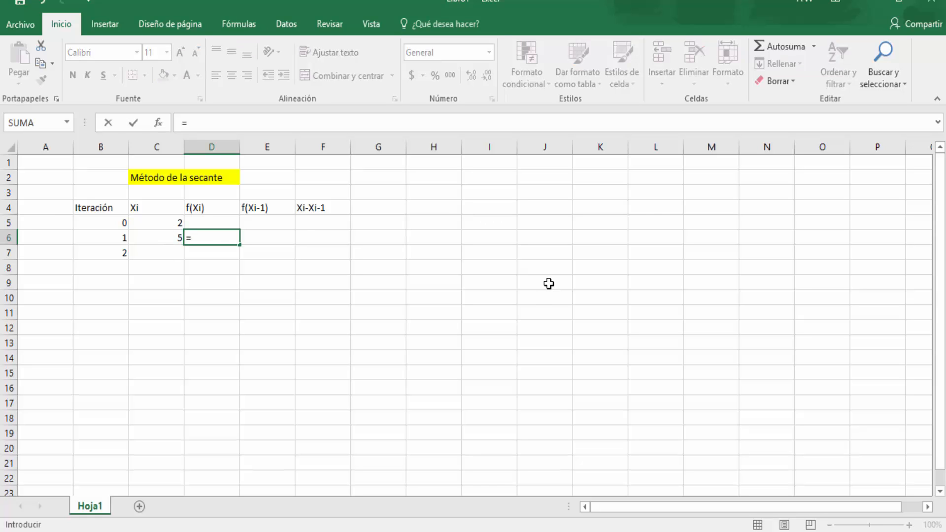
key("alt+Tab")
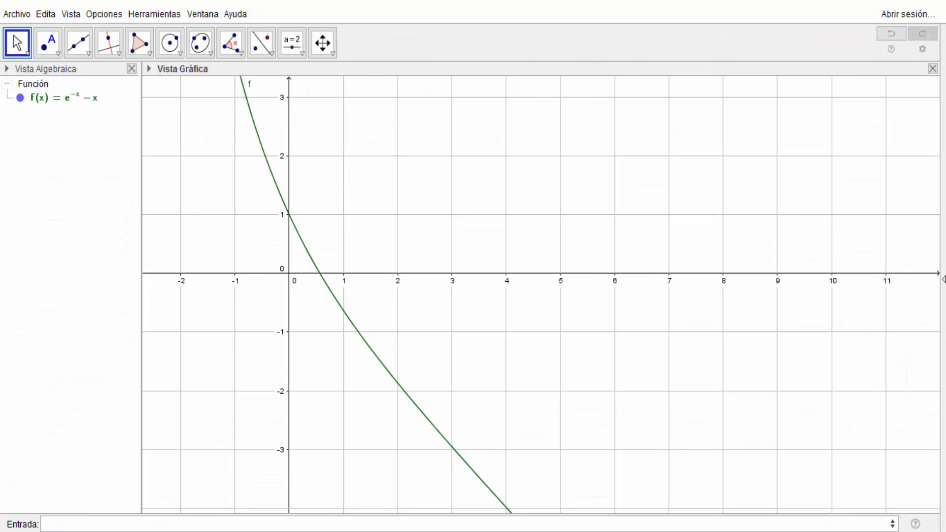
right_click(74, 101)
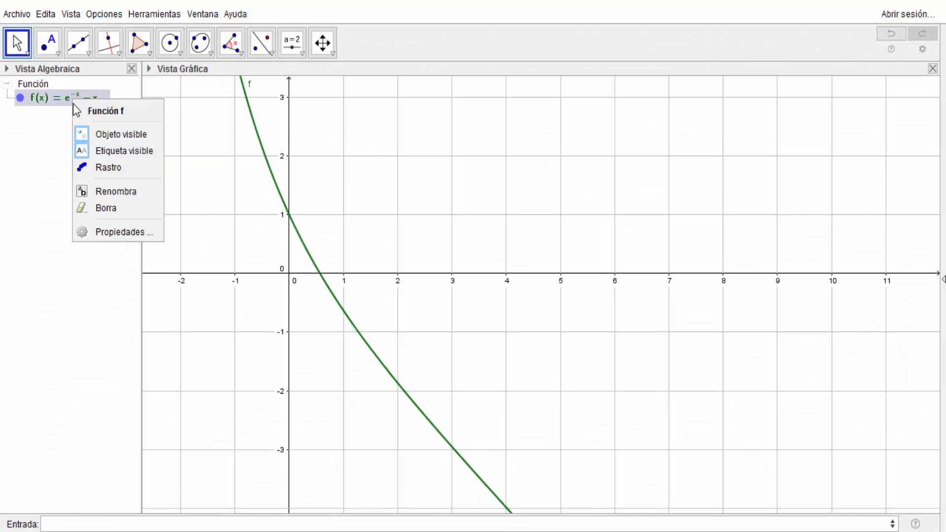
left_click(117, 233)
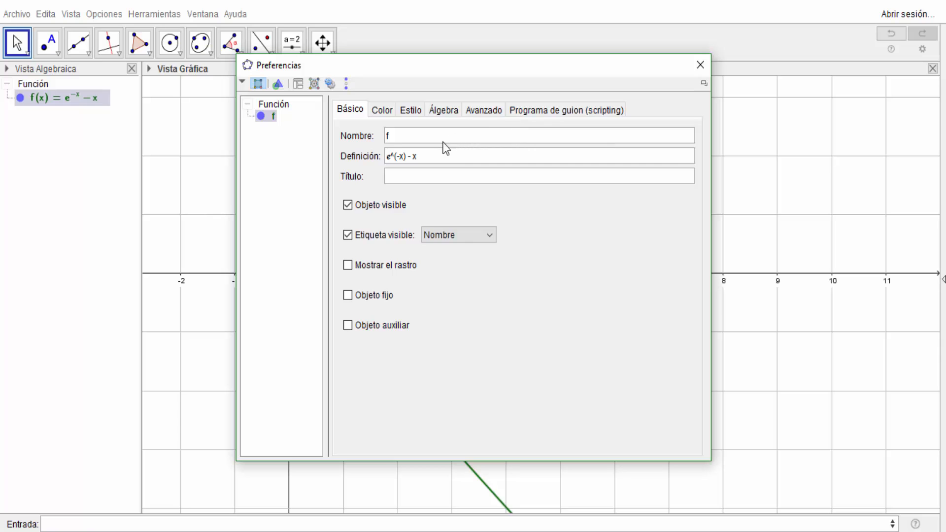
left_click(423, 157)
left_click_drag(423, 156, 381, 156)
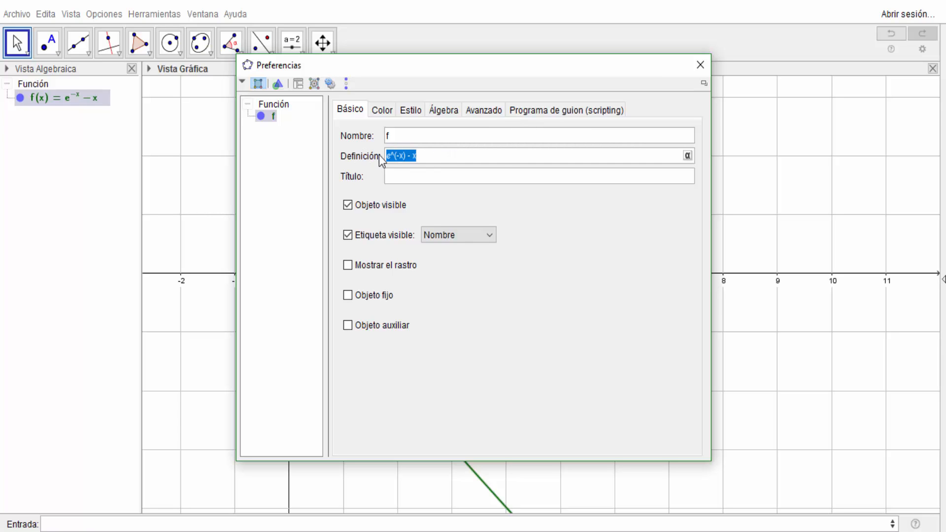
left_click(701, 69)
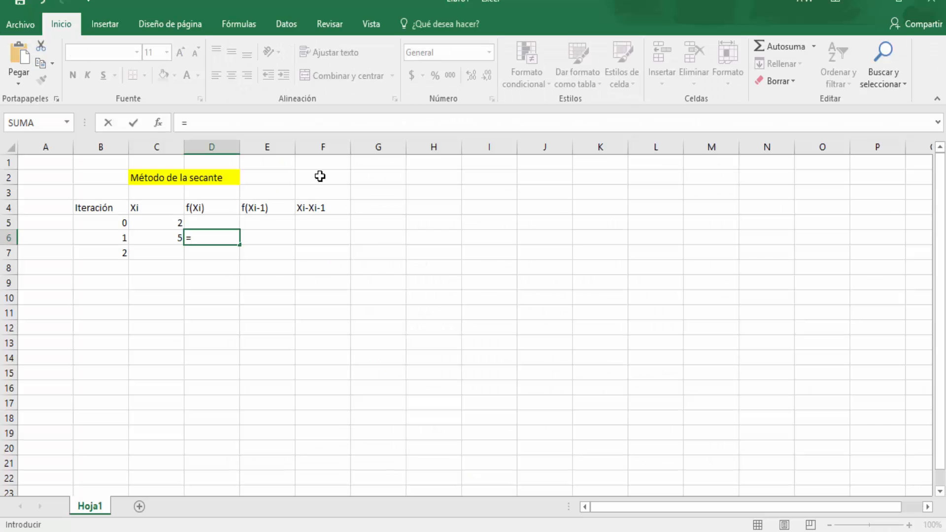
left_click(320, 176)
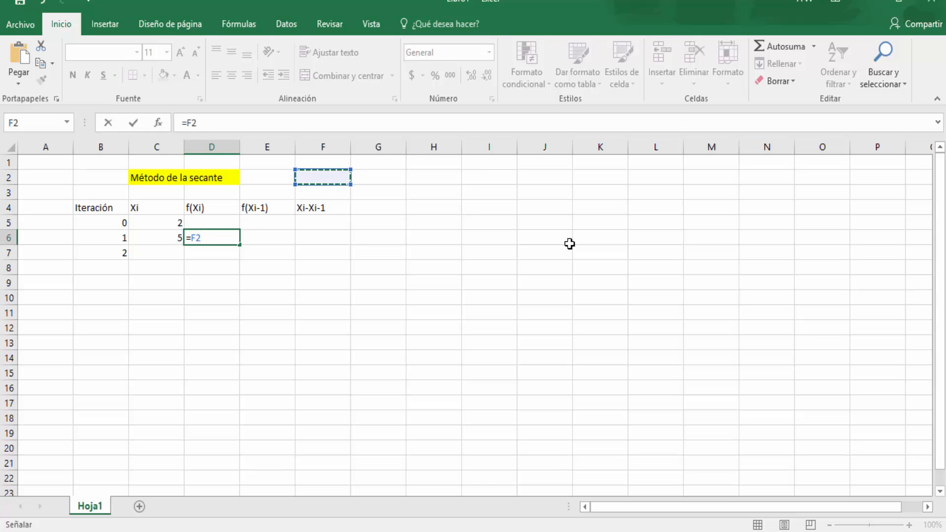
key("BackSpace")
key("BackSpace")
key("BackSpace")
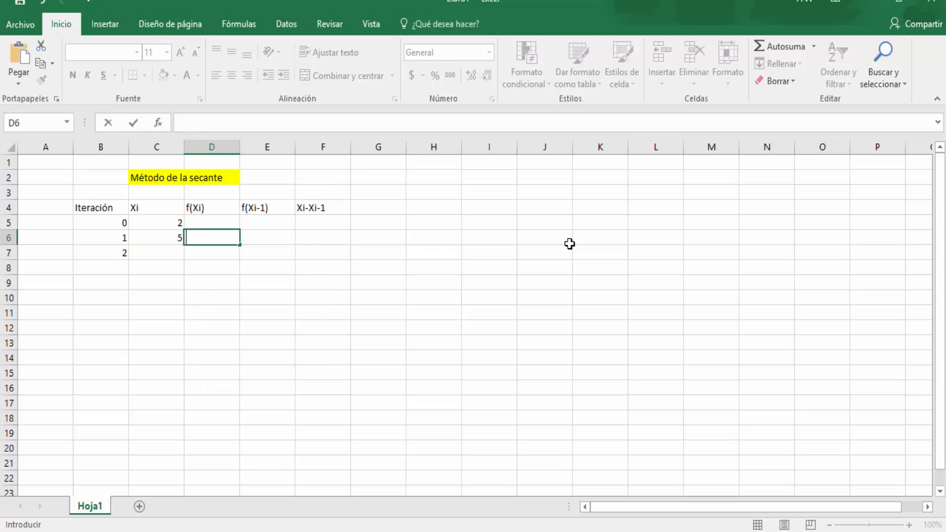
key("Return")
Enter the function text "f(x)=e^(-x) - x" in cell F2, using the copied definition.
key("Right")
key("Up")
key("Up")
key("Up")
key("Up")
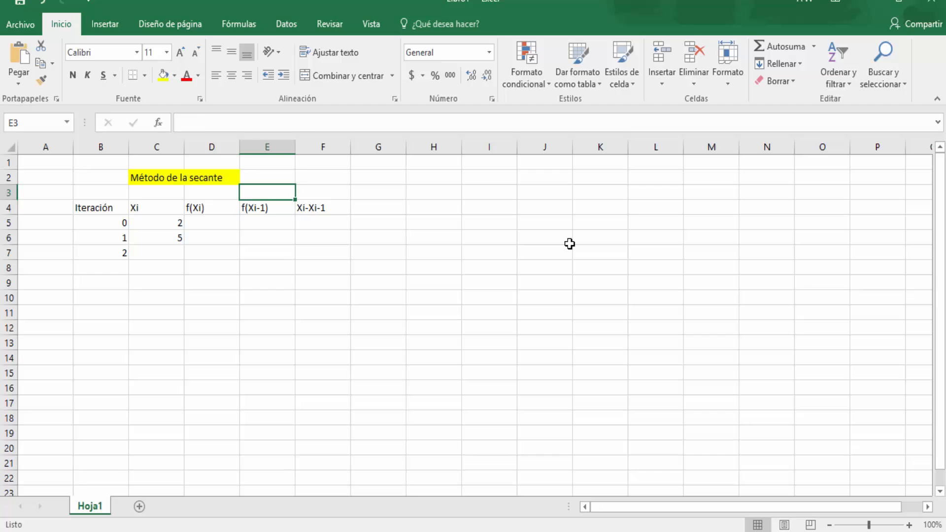
key("Right")
key("Up")
type("f")
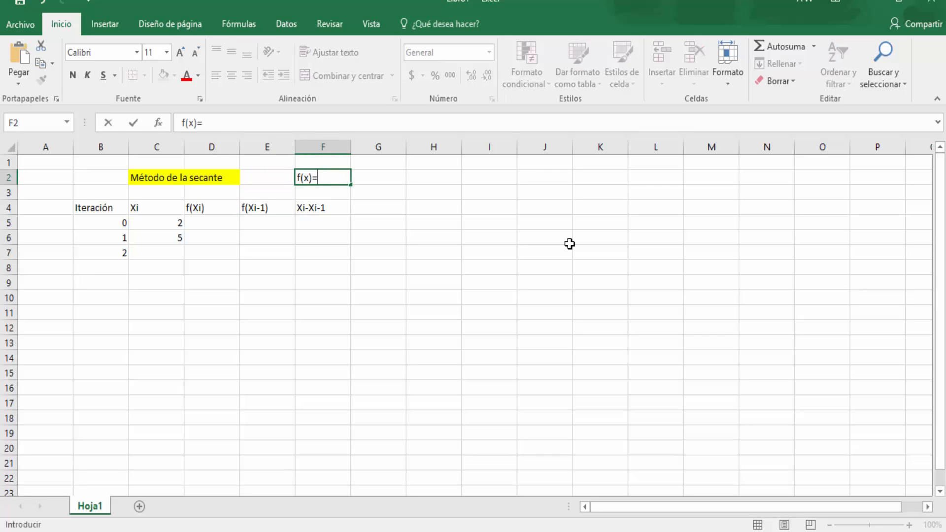
type("(x)=e^(-x) - x")
key("Return")
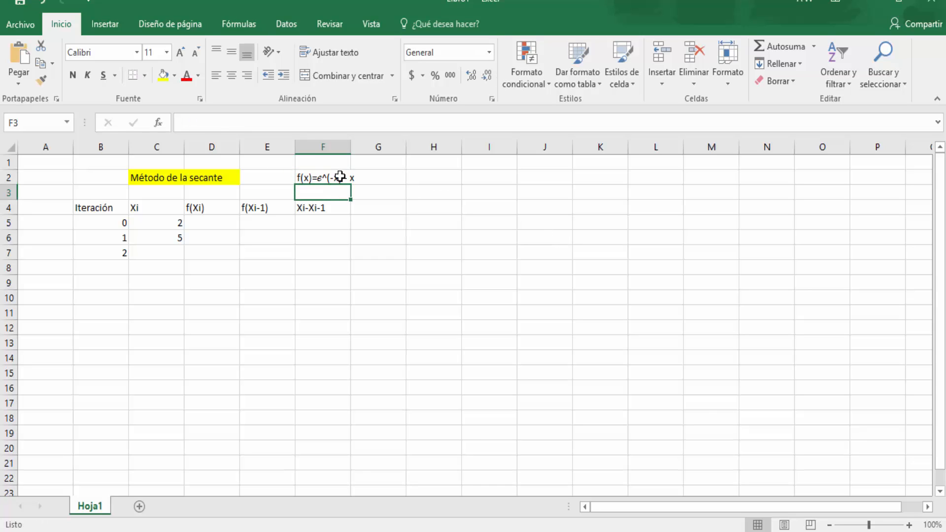
Fill cells F2 and G2 with yellow to highlight the function text.
mouse_move(339, 178)
left_mouse_down()
mouse_move(368, 179)
mouse_move(354, 177)
left_mouse_up()
left_click(164, 75)
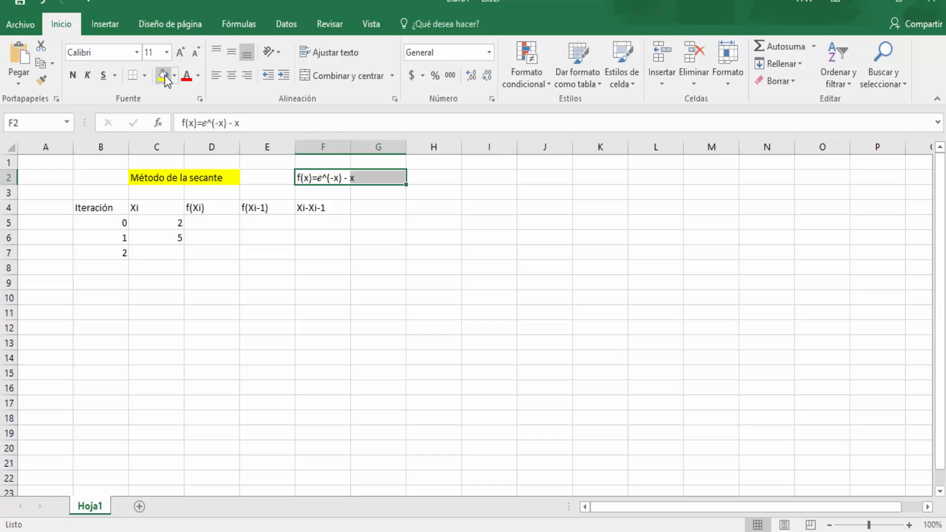
left_click(354, 243)
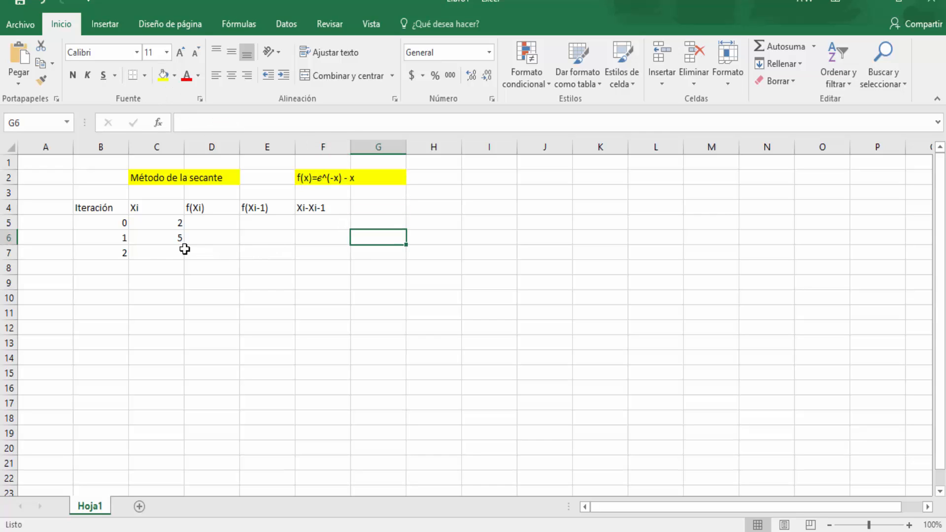
Enter the formula =EXP(-C6)-C6 in cell D6 to evaluate f(Xi) for iteration 1.
left_click(196, 239)
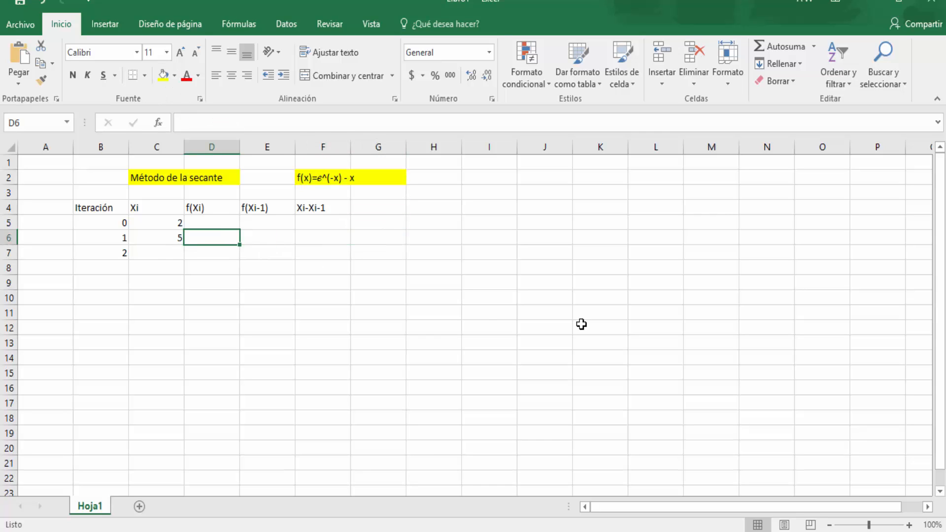
type("=")
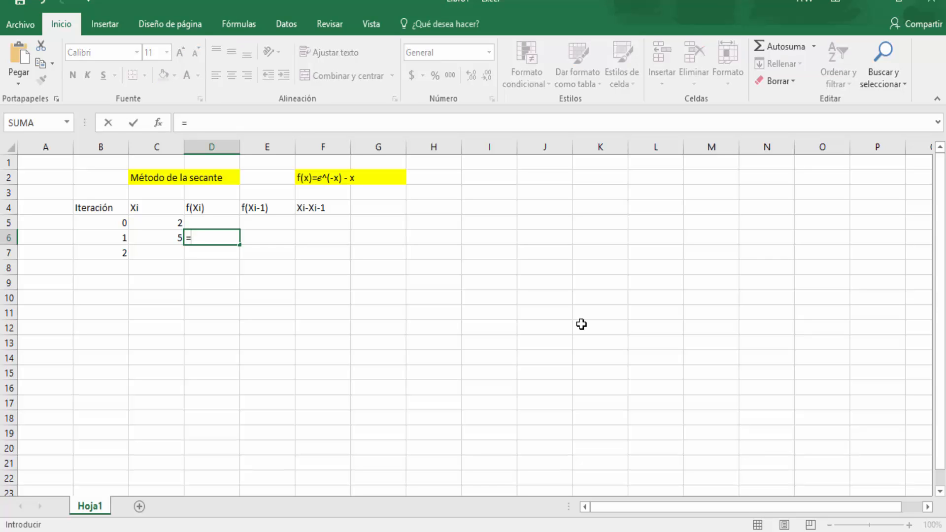
type("e")
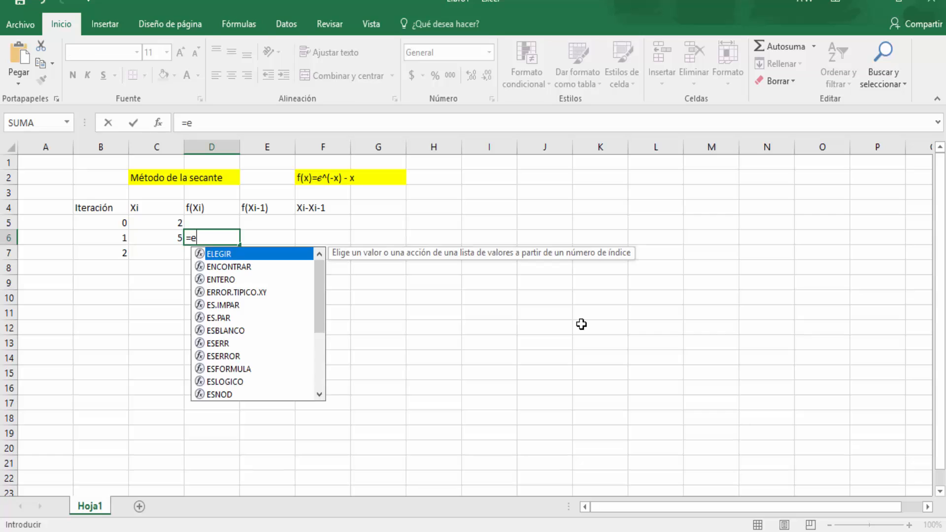
type("xp(-")
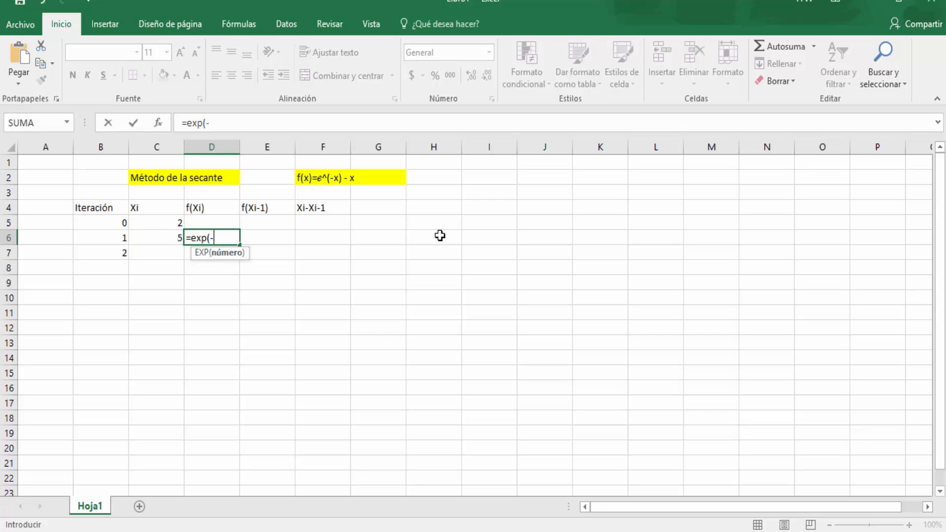
key("Left")
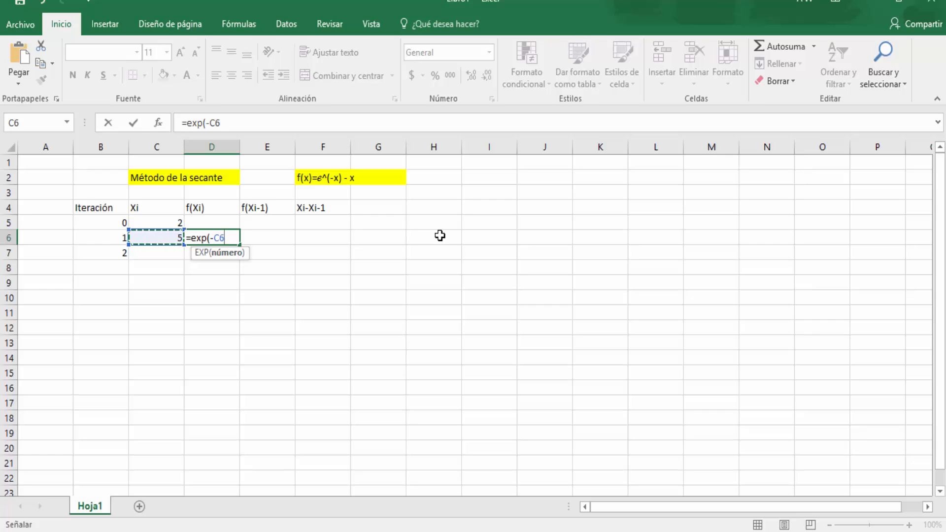
type(")")
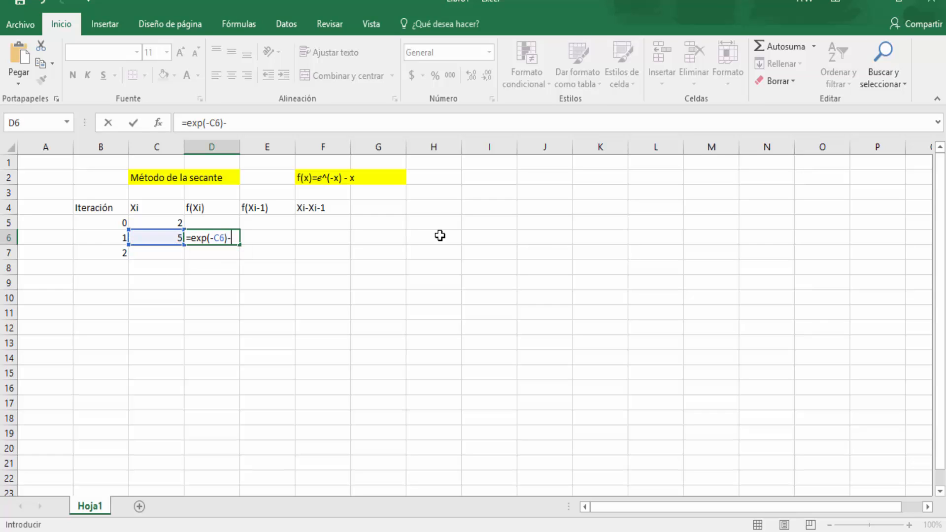
type("-")
key("Left")
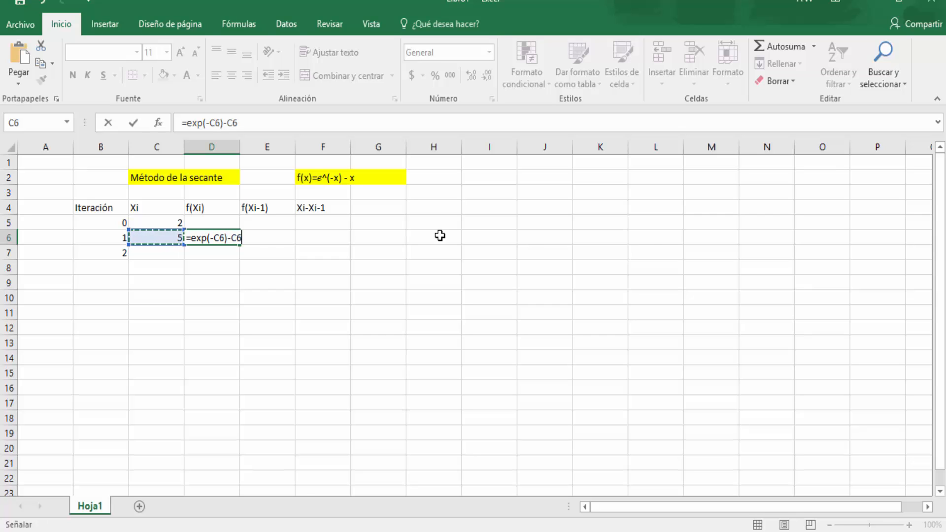
key("Return")
Examine the Xi values in cells C6 and C5 against the empty f(Xi-1) cell E6.
key("Right")
key("Up")
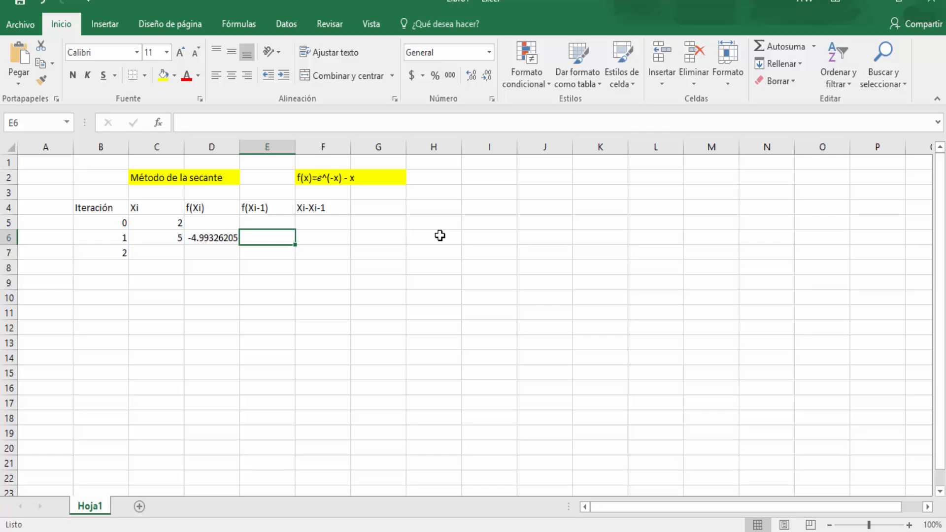
key("Left")
key("Left")
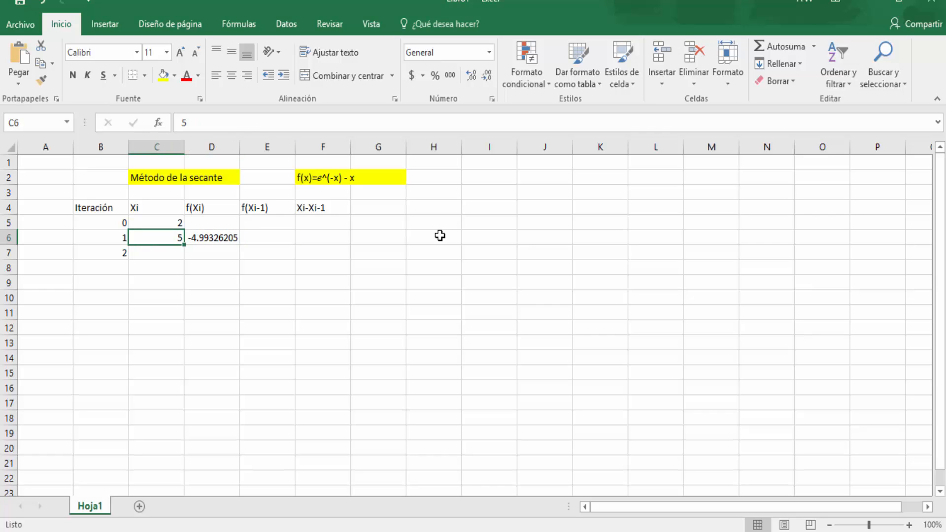
key("Up")
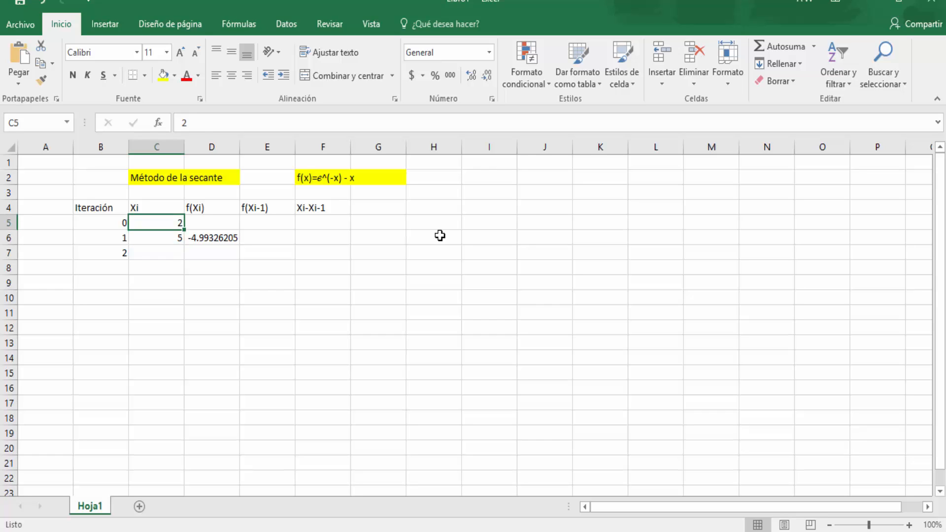
key("Down")
key("Right")
key("Right")
key("Left")
key("Left")
key("Up")
key("Down")
key("Right")
key("Right")
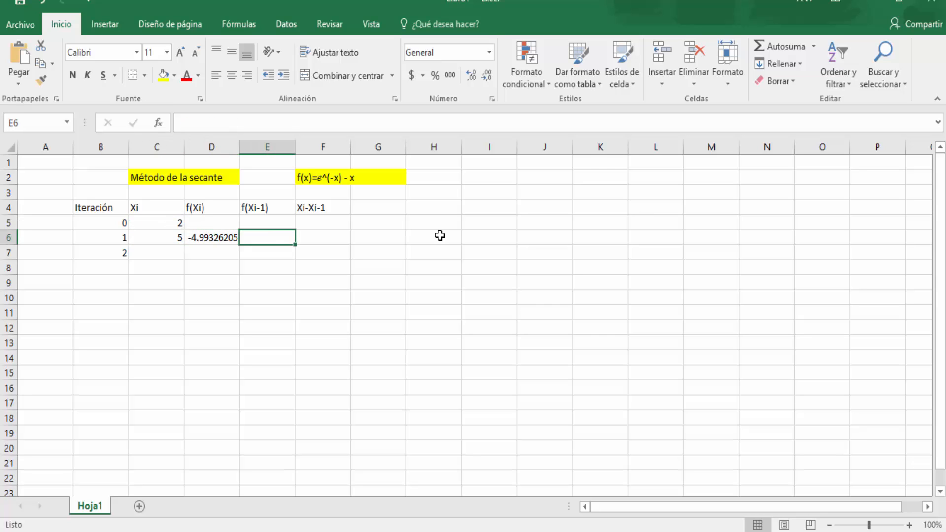
Enter the formula =EXP(-C5)-C5 in cell E6 to evaluate f(Xi-1) for iteration 1.
type("=")
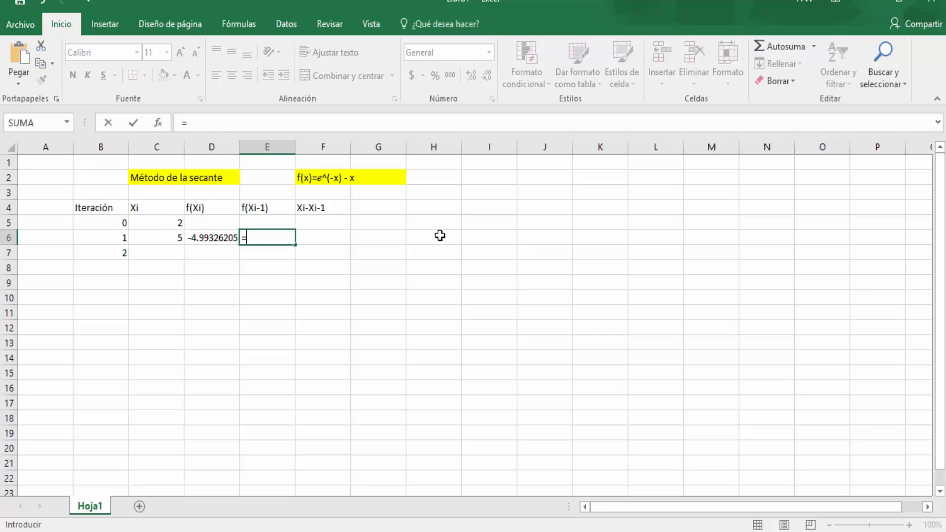
type("exp(")
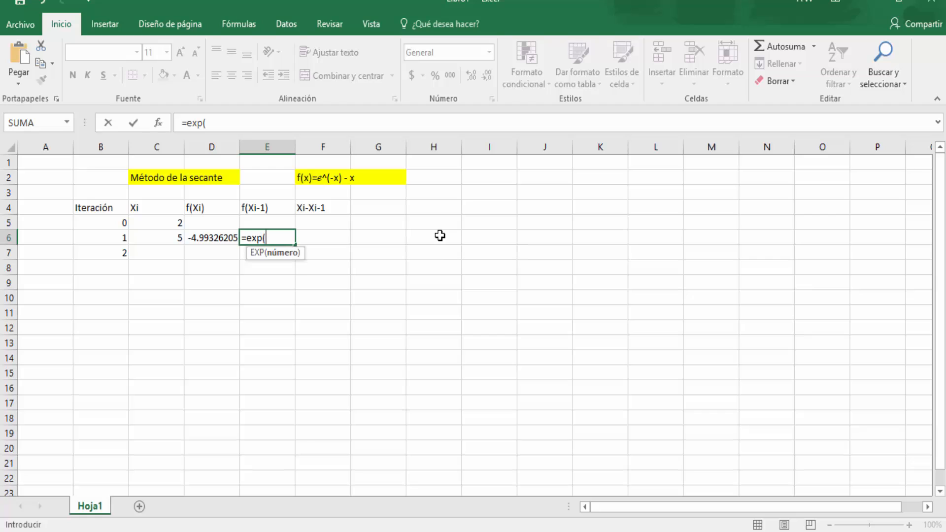
key("Left")
key("Left")
key("Up")
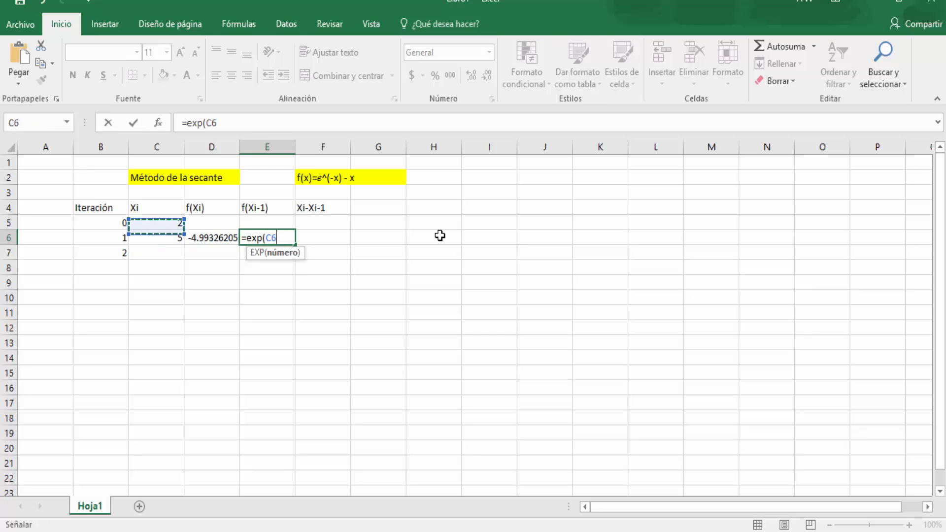
key("Down")
key("Right")
key("BackSpace")
key("BackSpace")
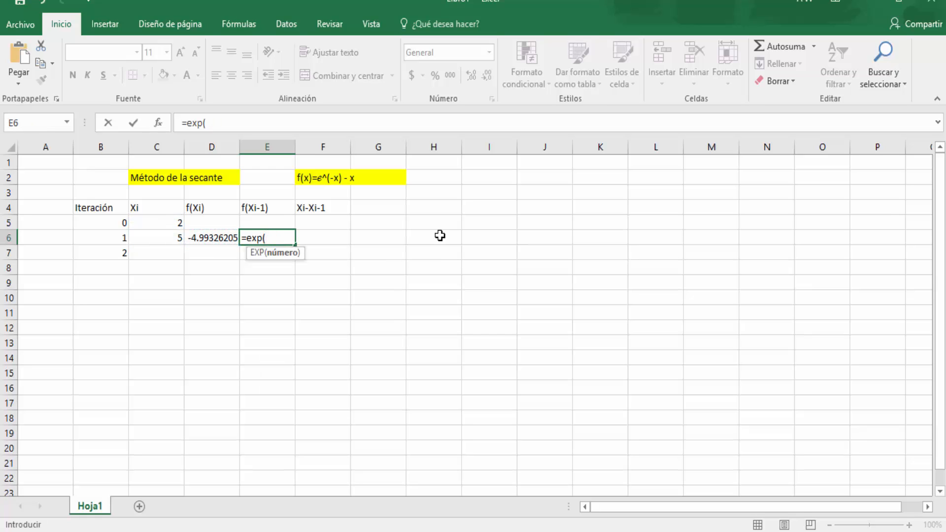
type("-")
key("Left")
key("Left")
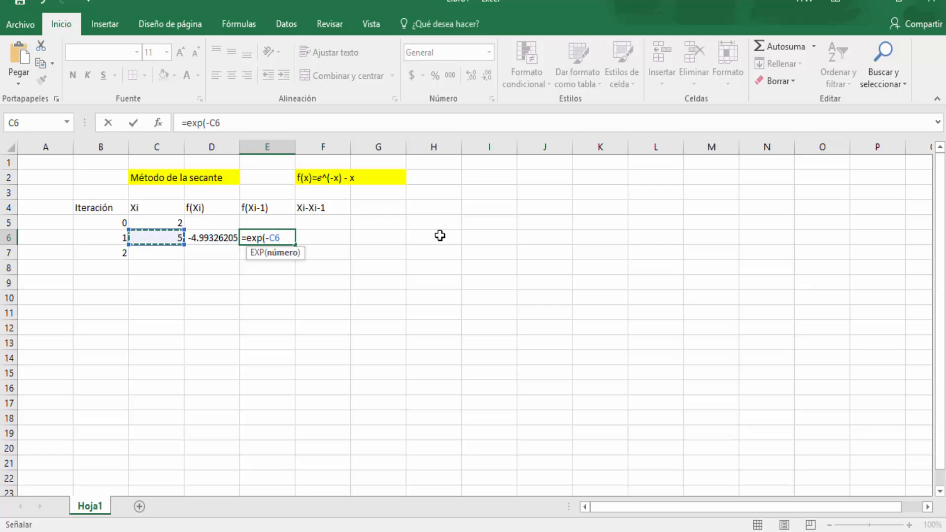
key("Up")
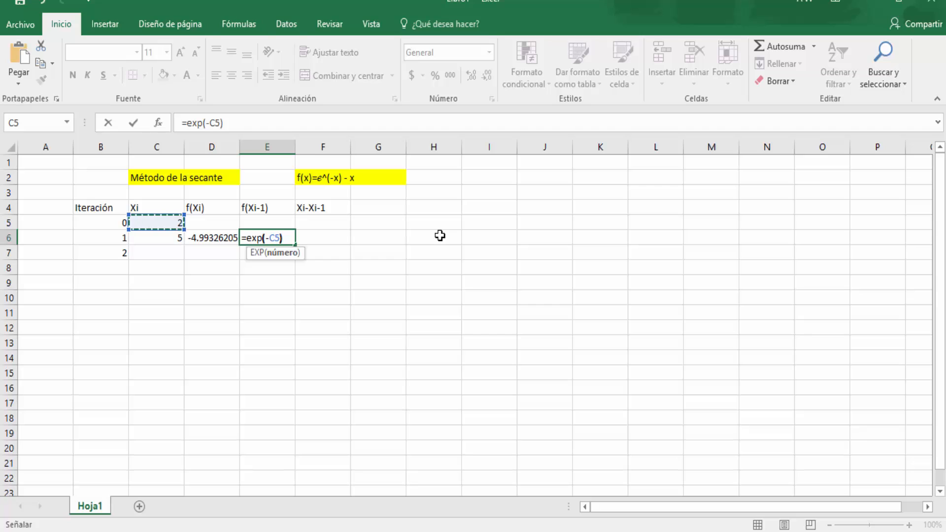
type(")-")
key("Left")
key("Left")
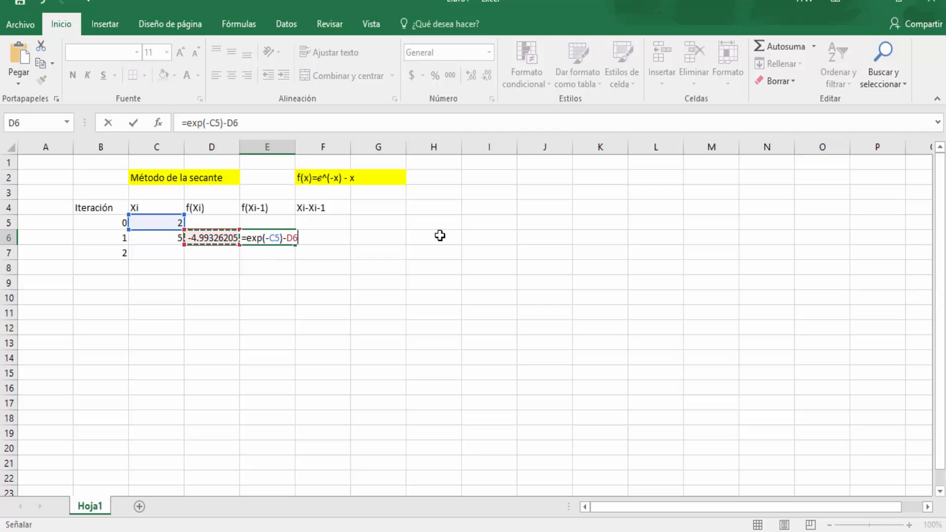
key("Up")
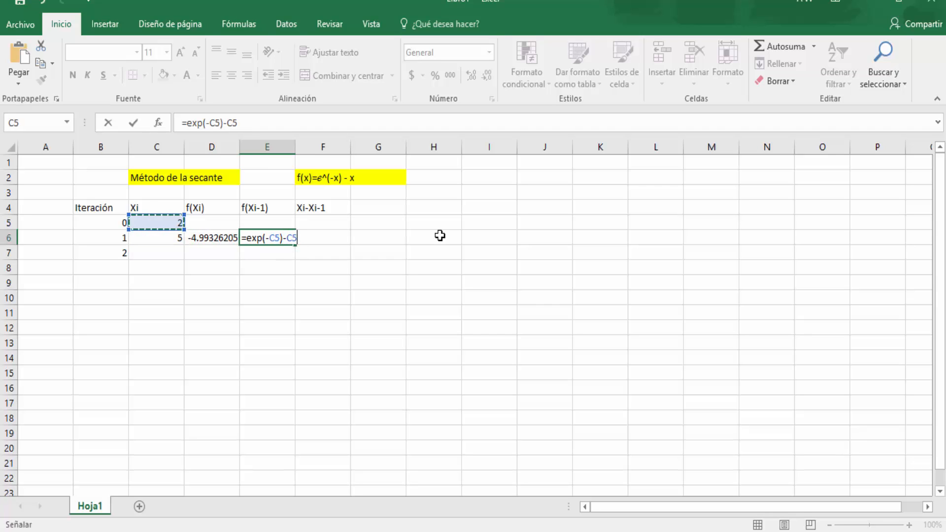
key("Return")
Compare the f(Xi) formula in cell D6 with the f(Xi-1) formula in cell E6.
key("Right")
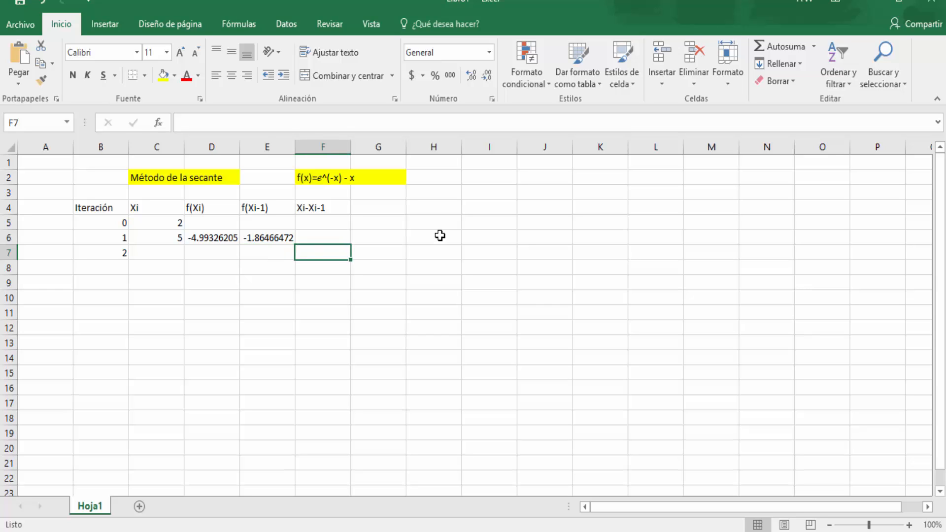
key("Up")
key("Left")
key("Left")
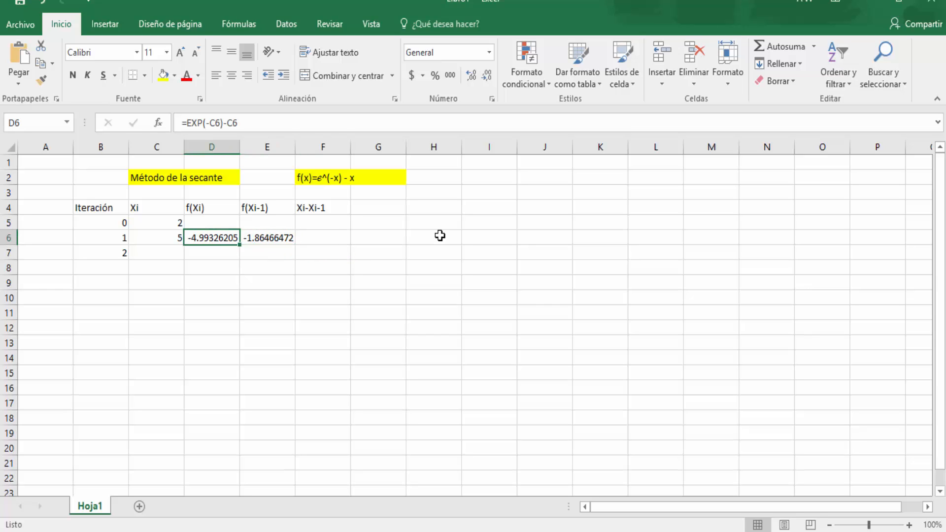
key("Right")
key("Left")
key("Right")
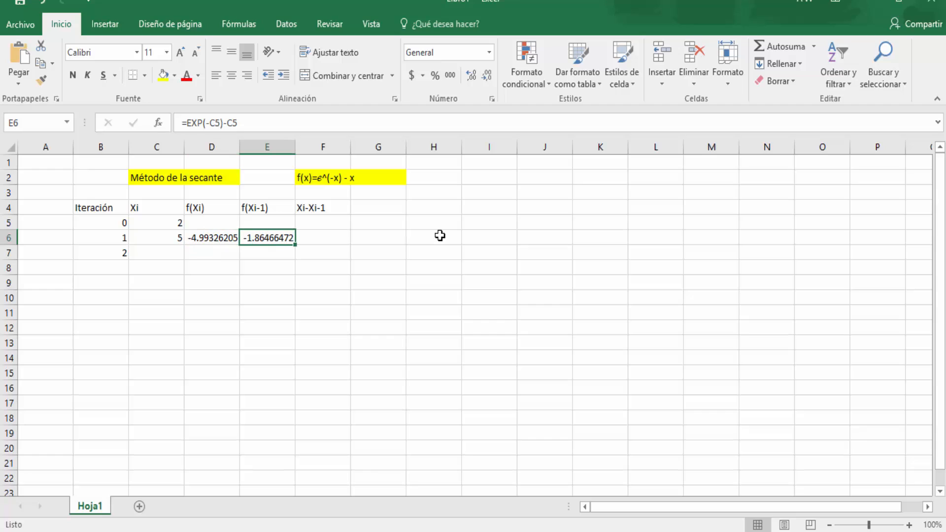
Review the f(Xi-1) and Xi-Xi-1 headings against the Xi values in cells C6 and C5 and the empty cell F6.
key("Up")
key("Left")
key("Up")
key("Right")
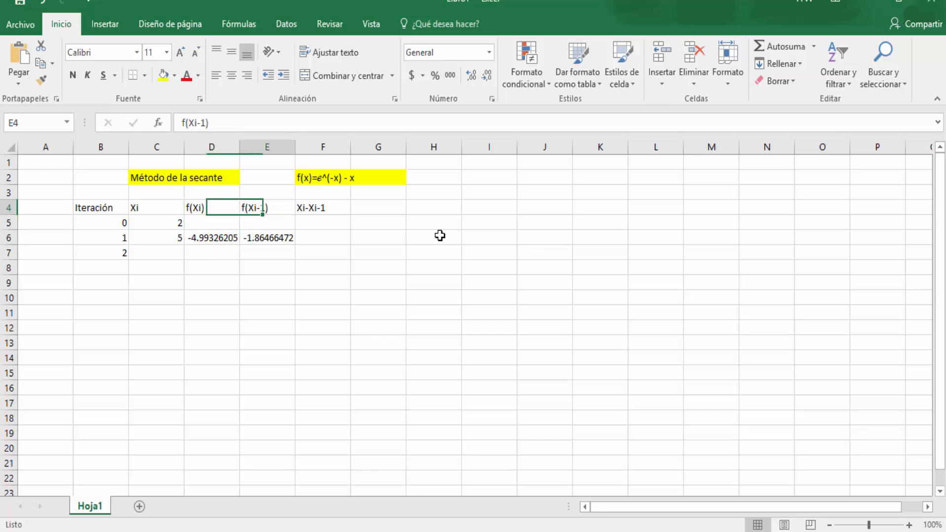
key("Right")
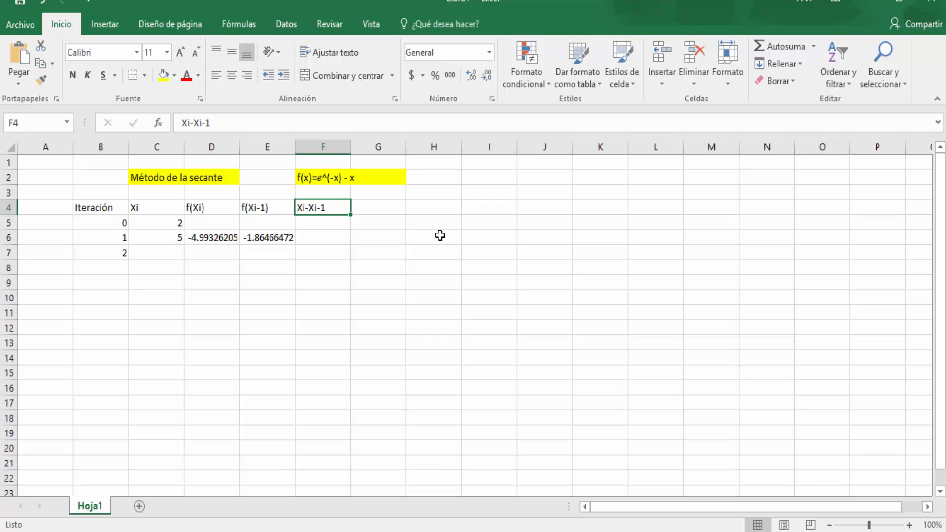
key("Down")
key("Down")
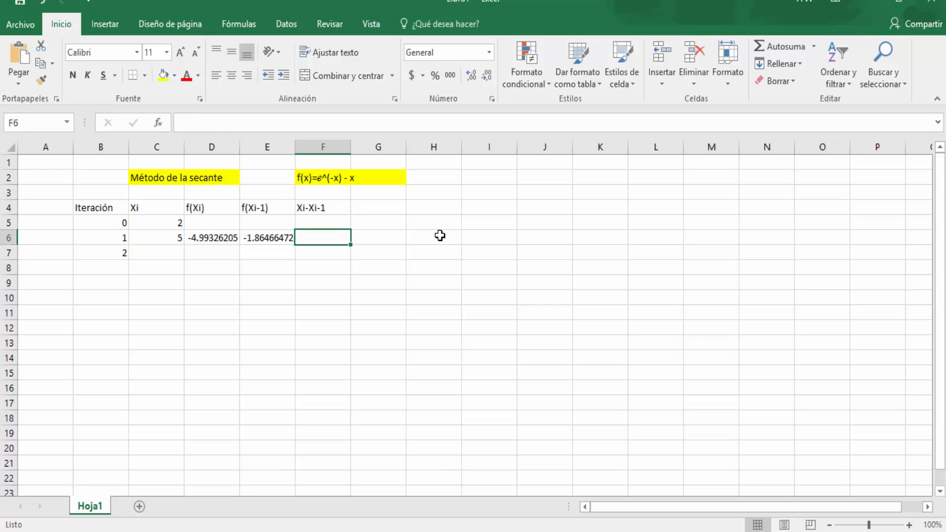
key("Left")
key("Left")
key("Left")
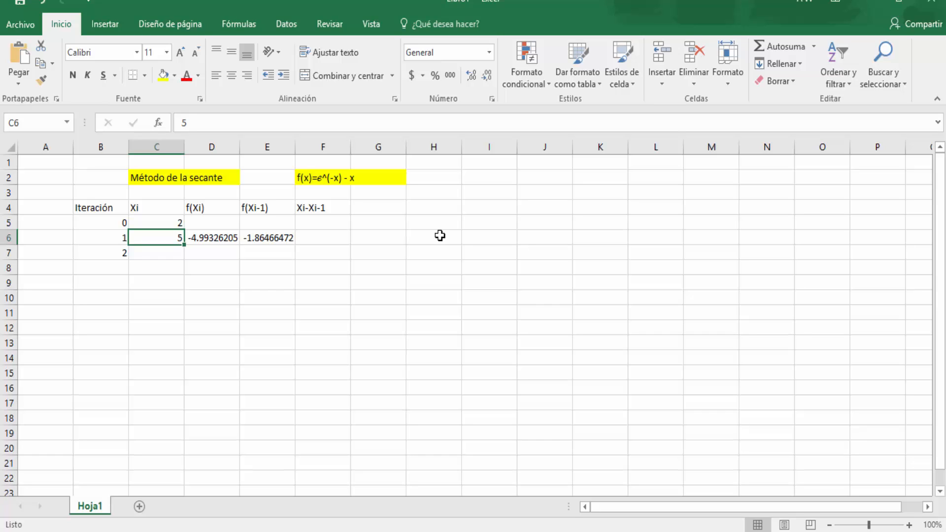
key("Up")
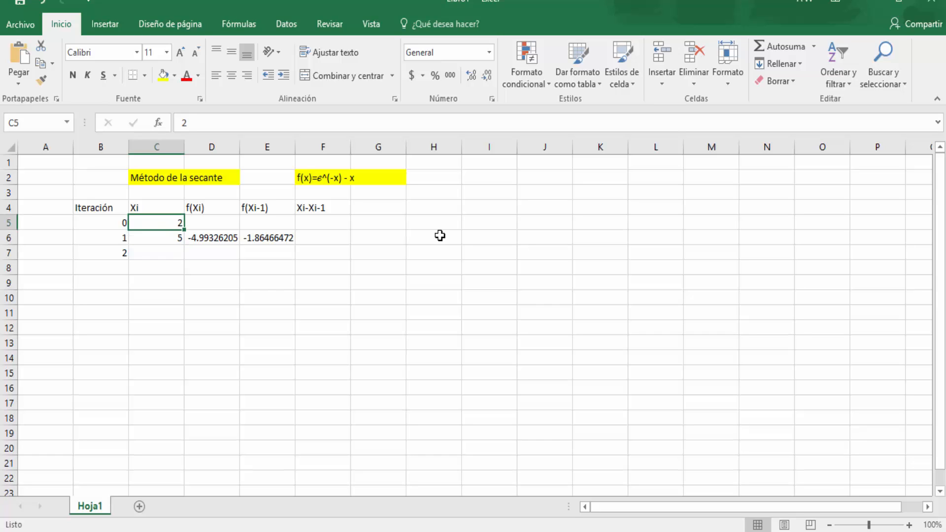
key("Down")
key("Right")
key("Right")
key("Right")
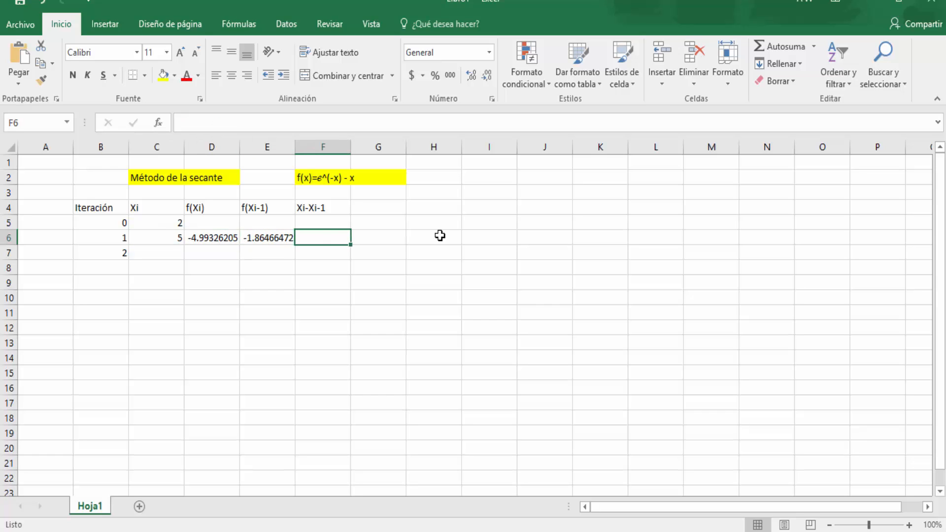
Enter the formula =C6-C5 in cell F6 to calculate Xi-Xi-1 for iteration 1.
type("=")
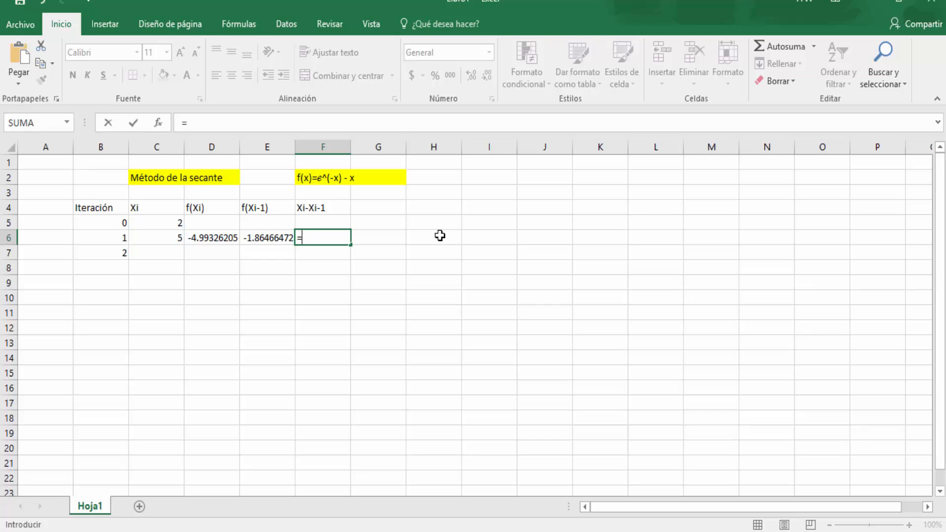
key("Left")
key("Left")
key("Left")
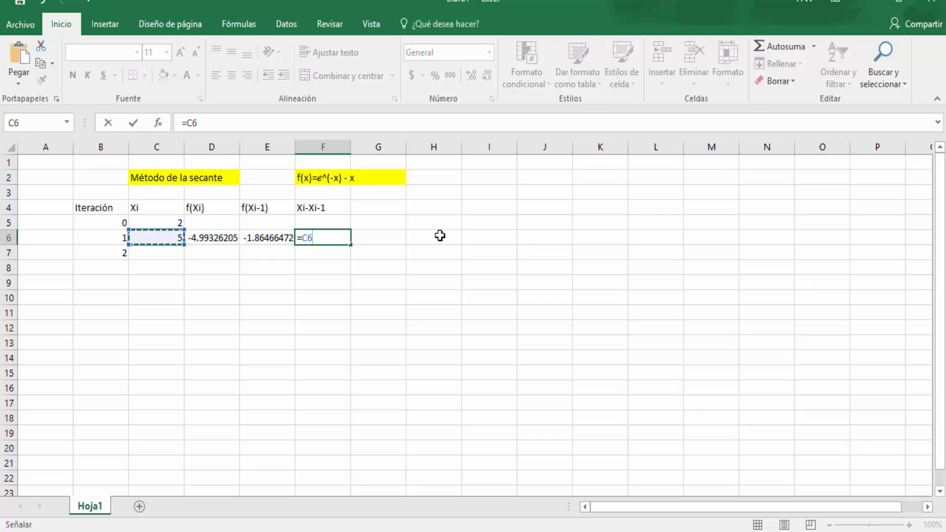
type("-")
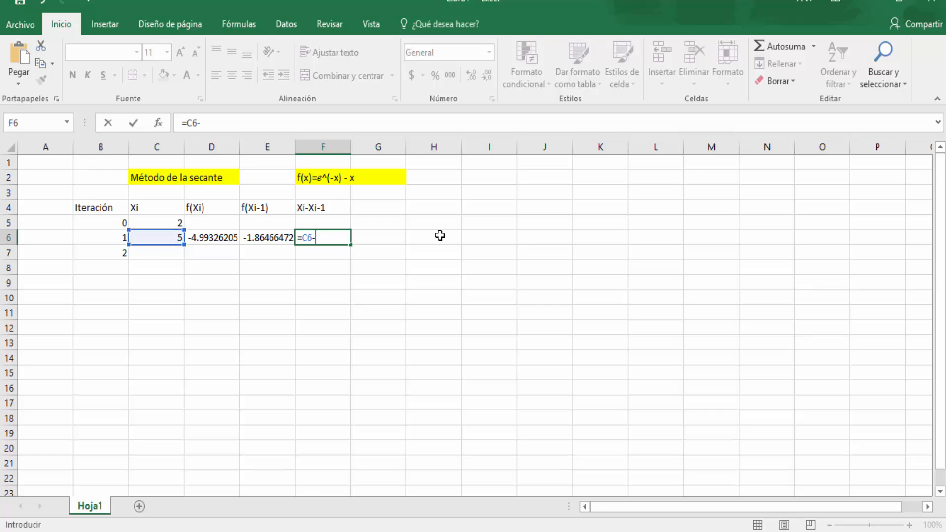
key("Left")
key("Left")
key("Left")
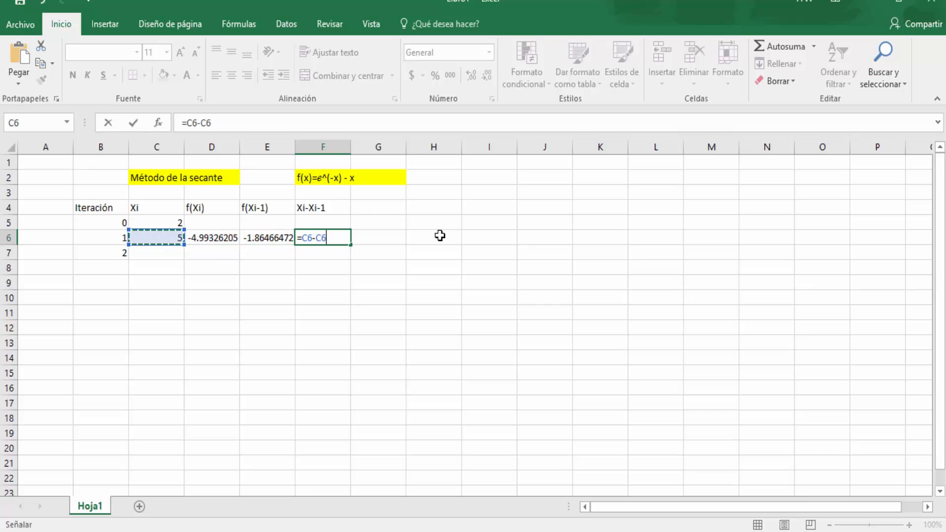
key("Up")
key("Return")
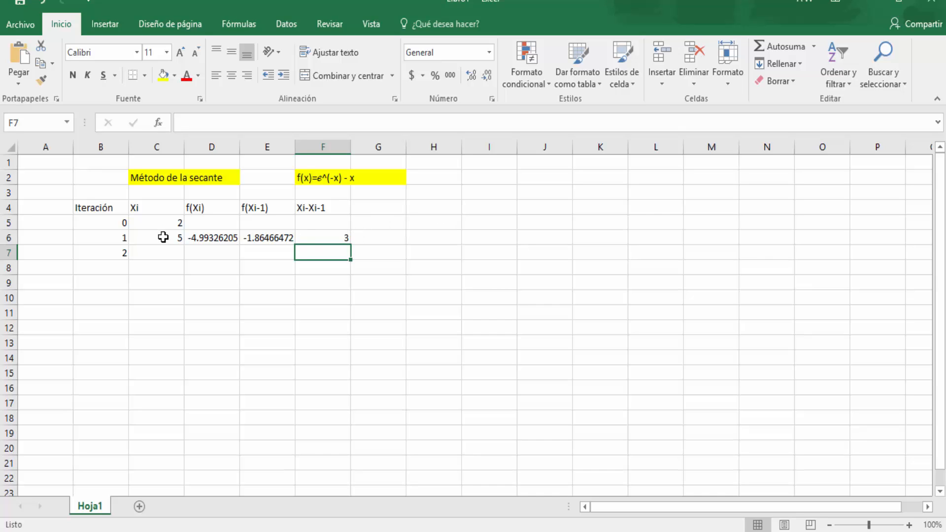
Consult the secant equation in the Word document and start the iteration 2 Xi formula in Excel cell C7 with =C6-.
left_click(157, 251)
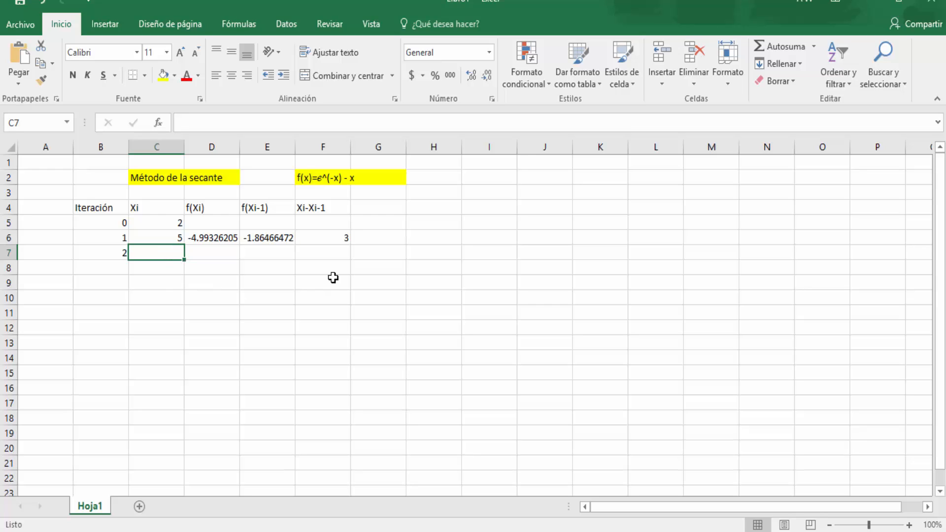
mouse_move(628, 529)
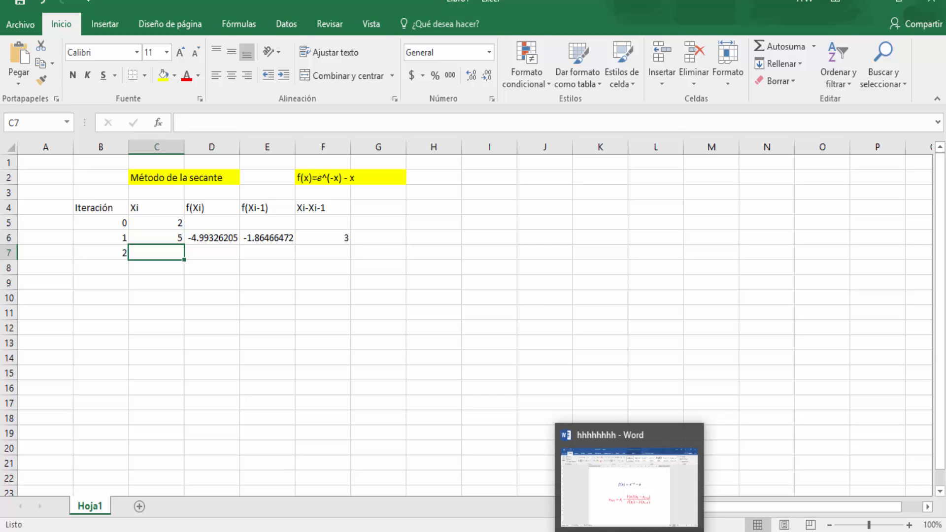
left_click(628, 529)
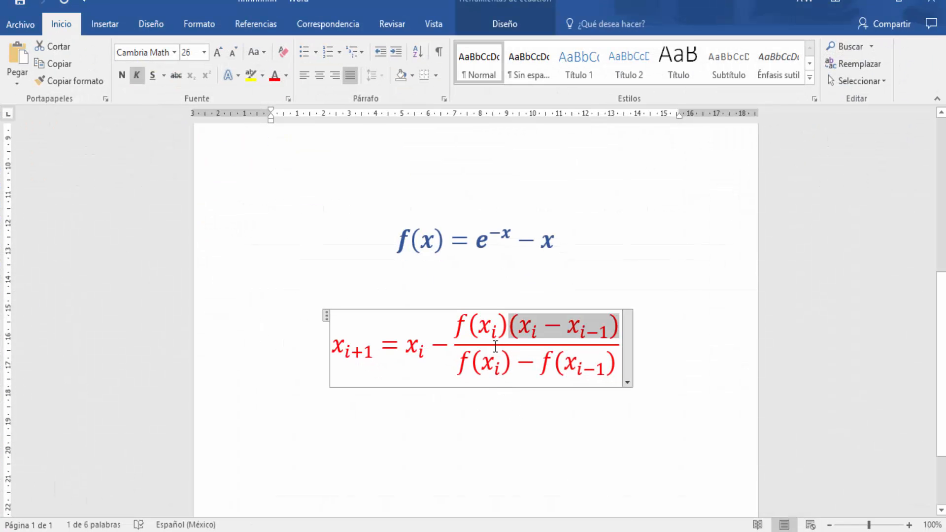
left_click(424, 350)
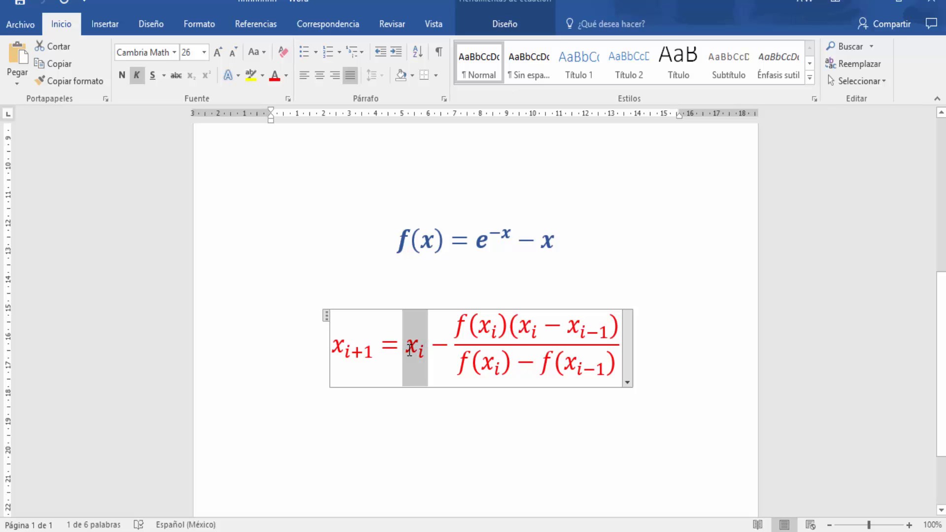
left_click(503, 448)
key("alt+Tab")
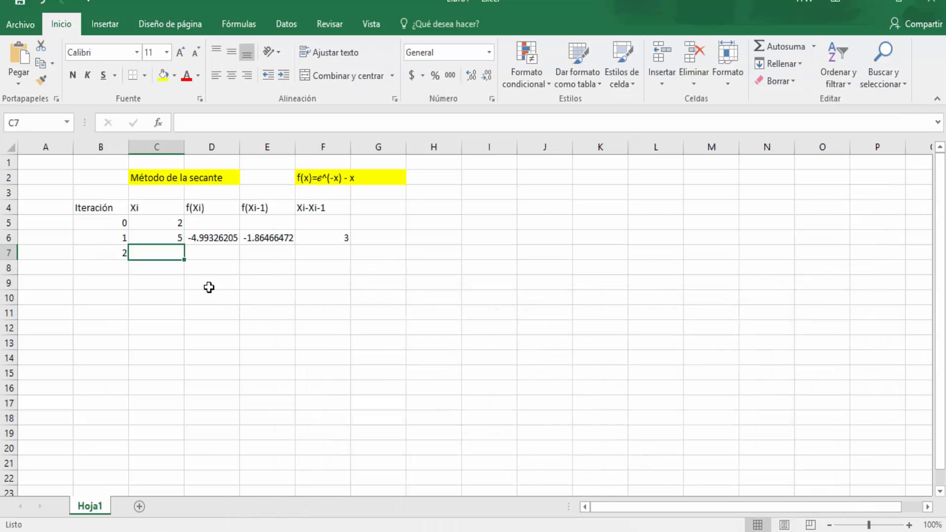
type("=")
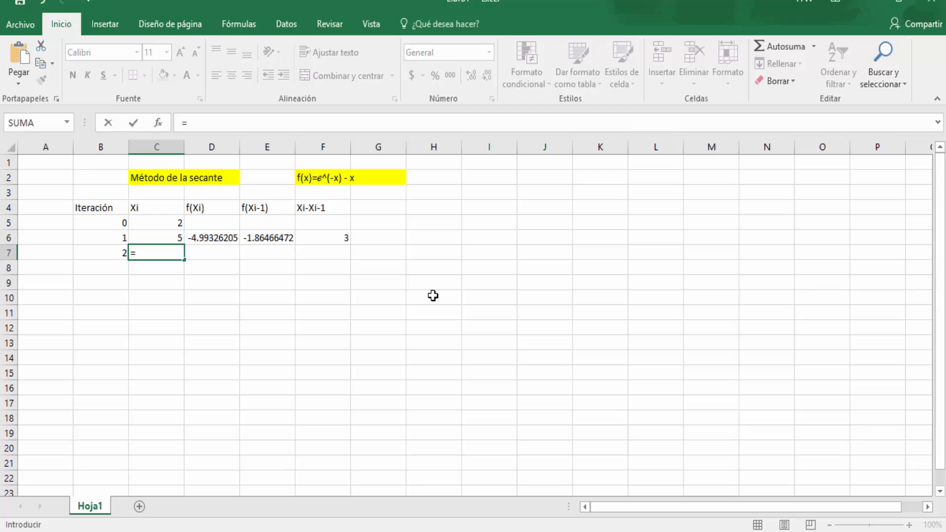
left_click(165, 238)
type("-")
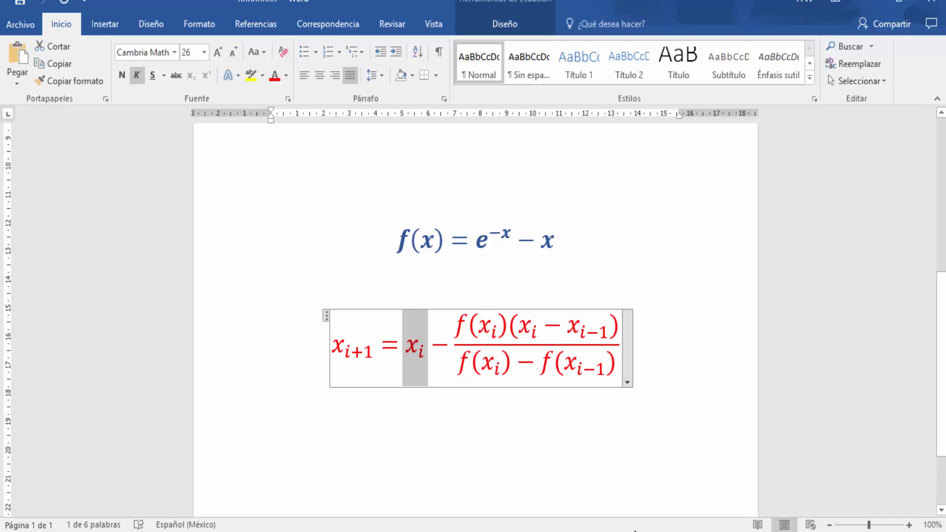
Return to Excel and extend the formula in cell C7 with the numerator, an opening parenthesis followed by D6*F6.
key("alt+Tab")
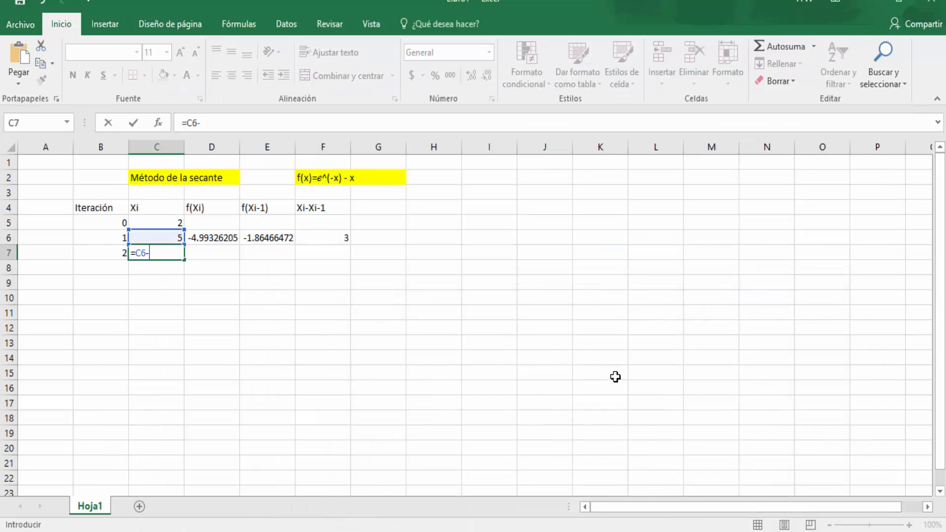
key("Right")
key("Up")
key("Right")
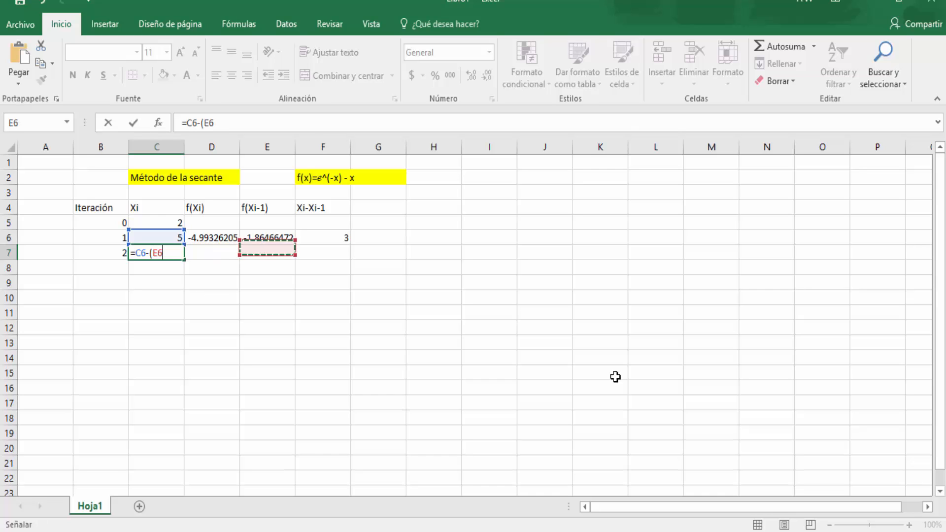
key("Left")
type("*")
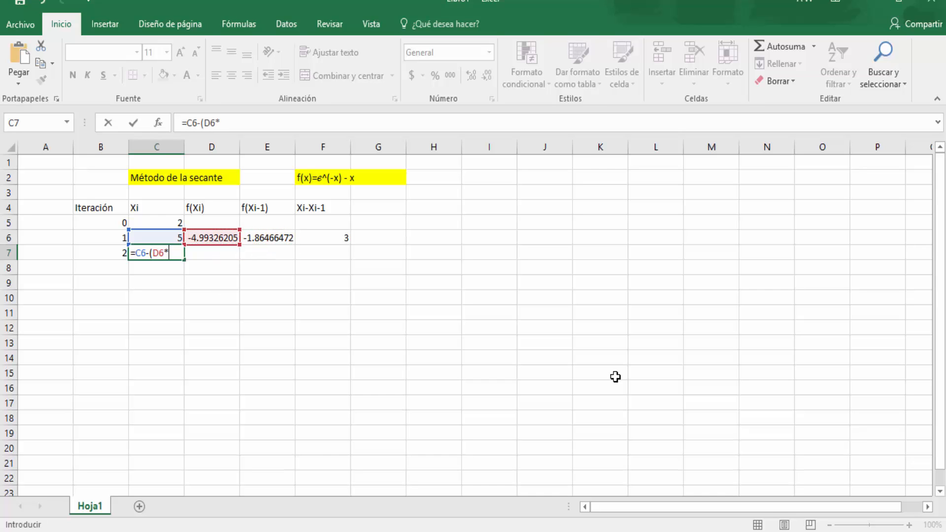
key("Right")
key("Right")
key("Right")
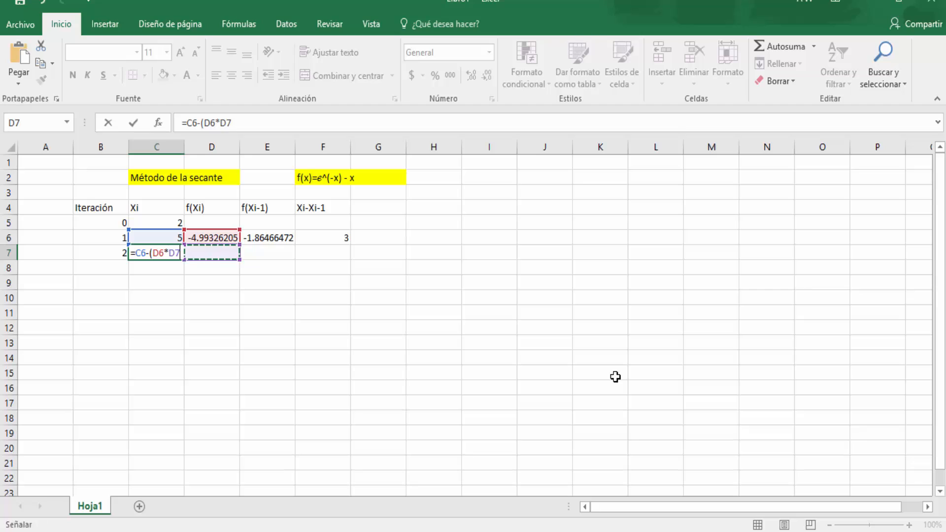
key("Up")
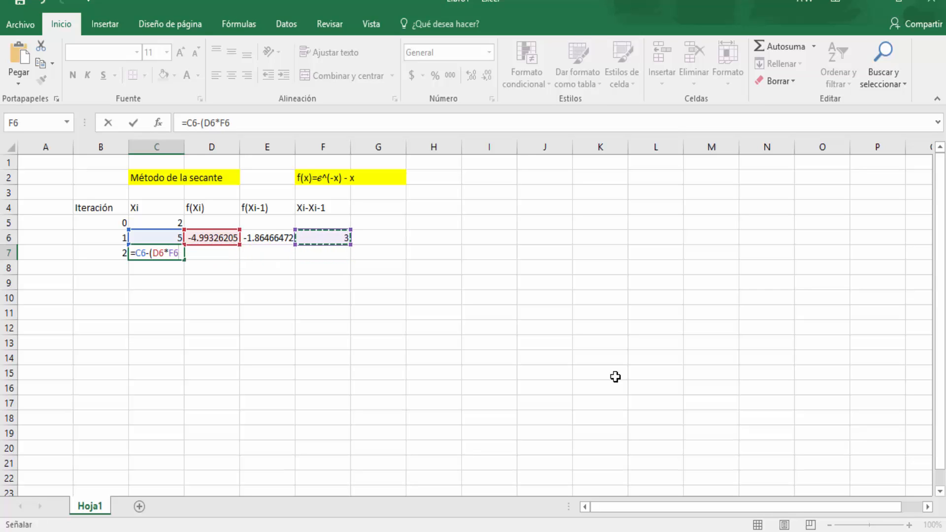
Divide by (D6-E6) and confirm the completed formula in cell C7 as =C6-(D6*F6)/(D6-E6).
type(")/(")
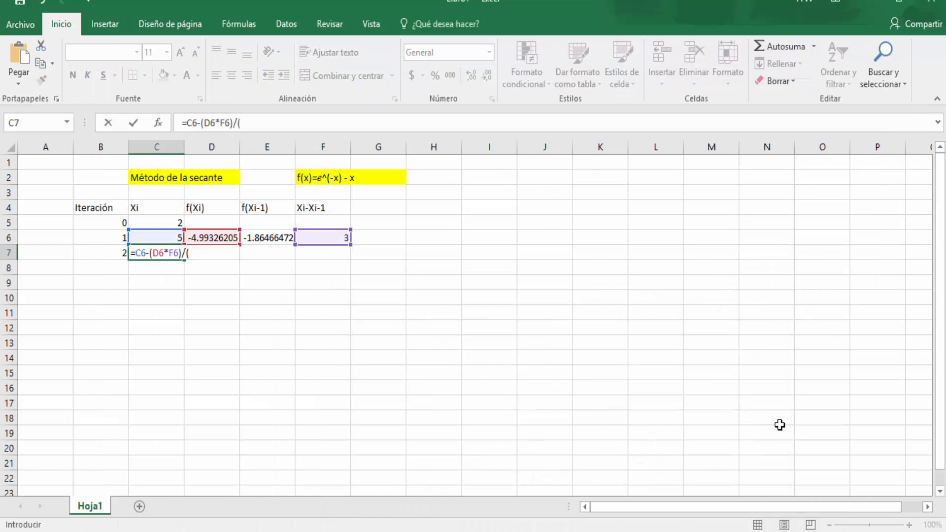
key("Right")
key("Up")
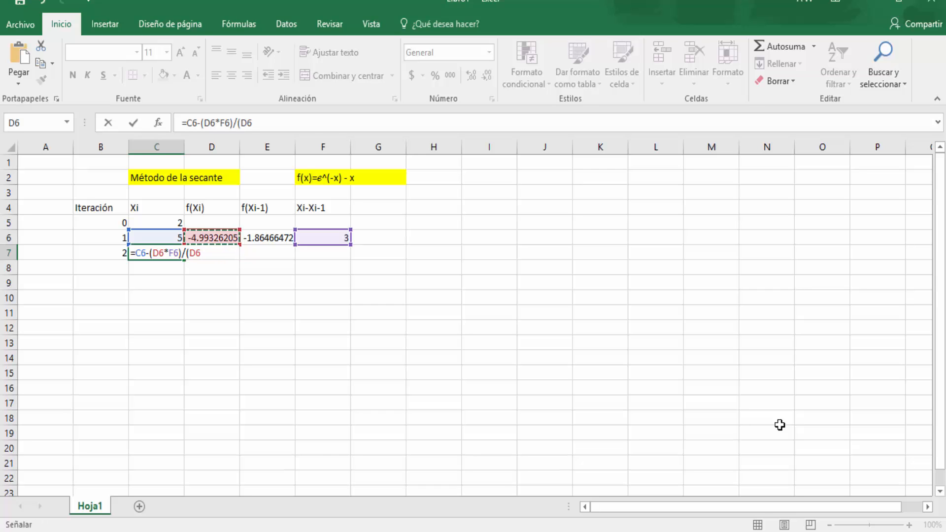
type("-")
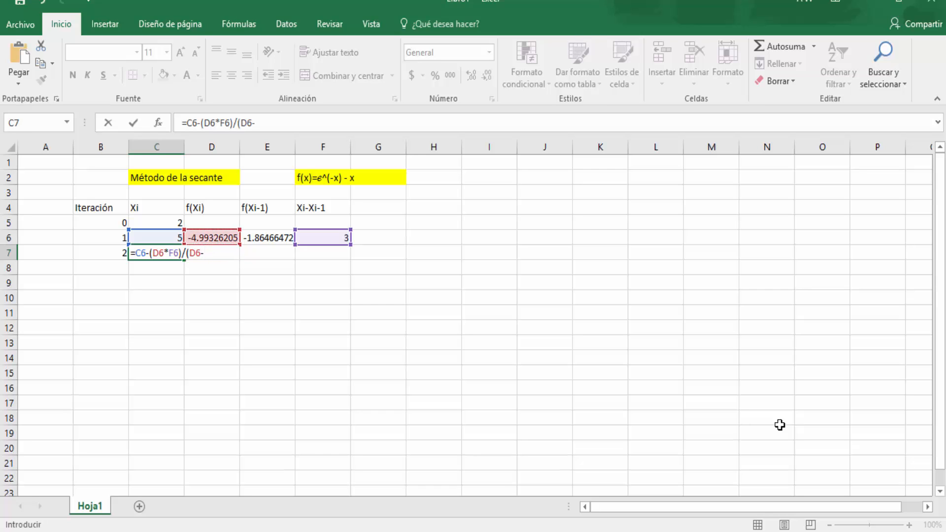
key("Right")
key("Right")
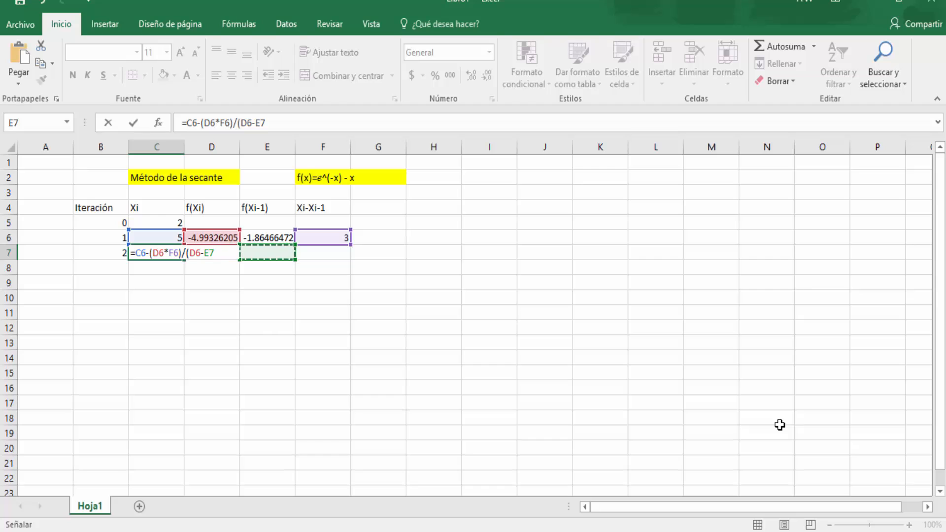
key("Up")
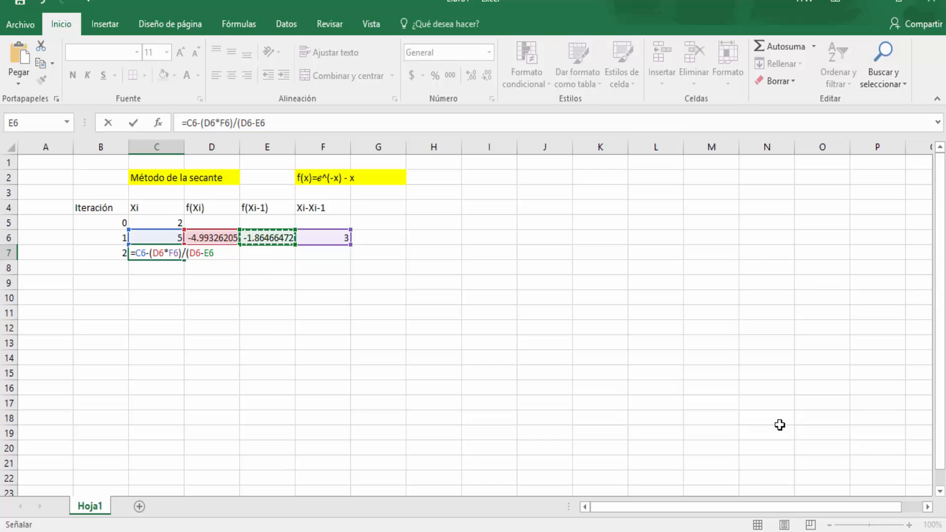
type(")")
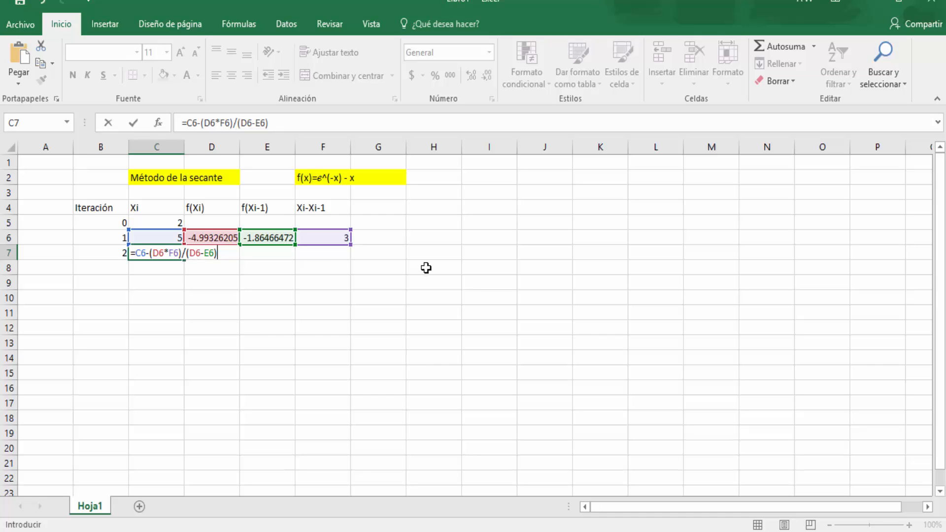
key("Return")
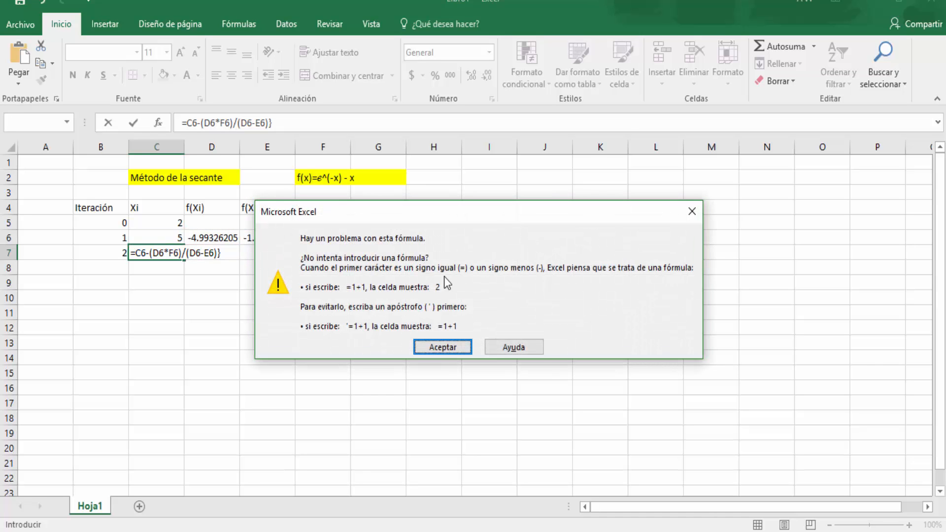
left_click(467, 348)
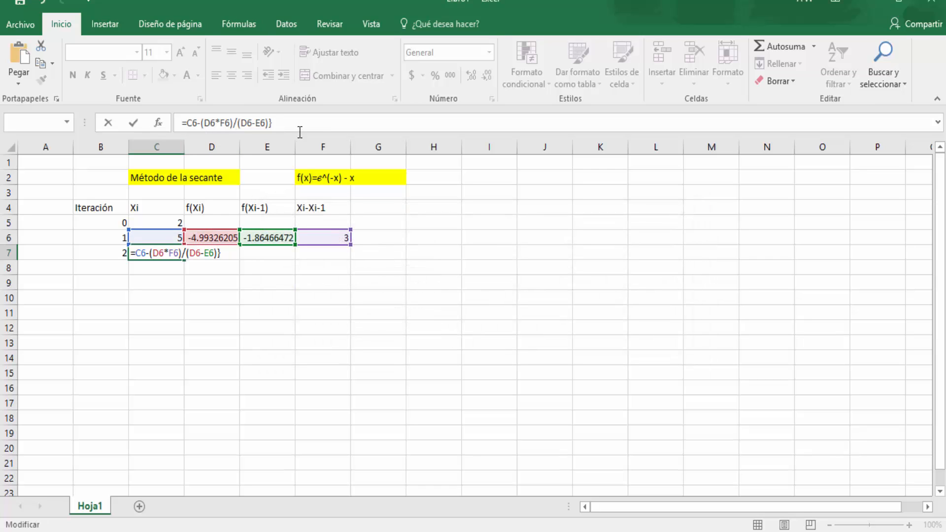
key("Return")
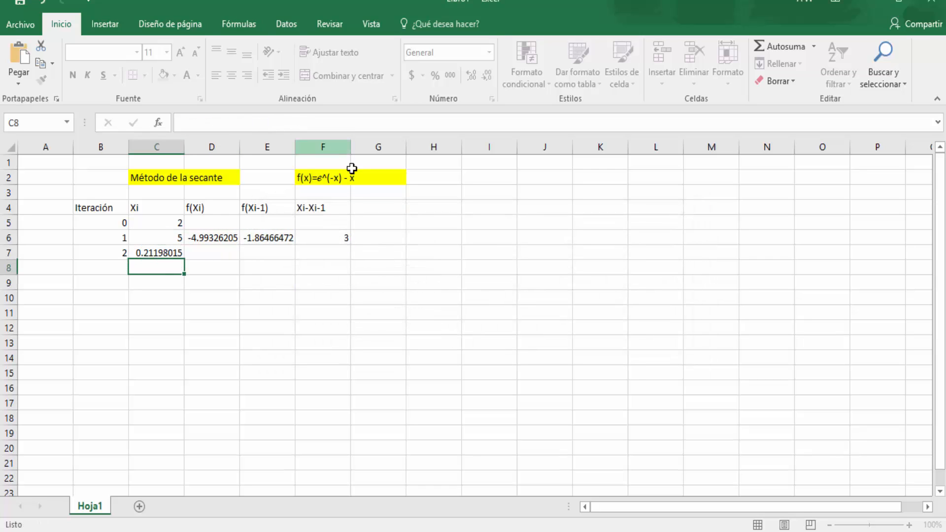
Fill the f(Xi), f(Xi-1) and Xi-Xi-1 formulas from D6:F6 down to row 7 for iteration 2.
left_click(150, 250)
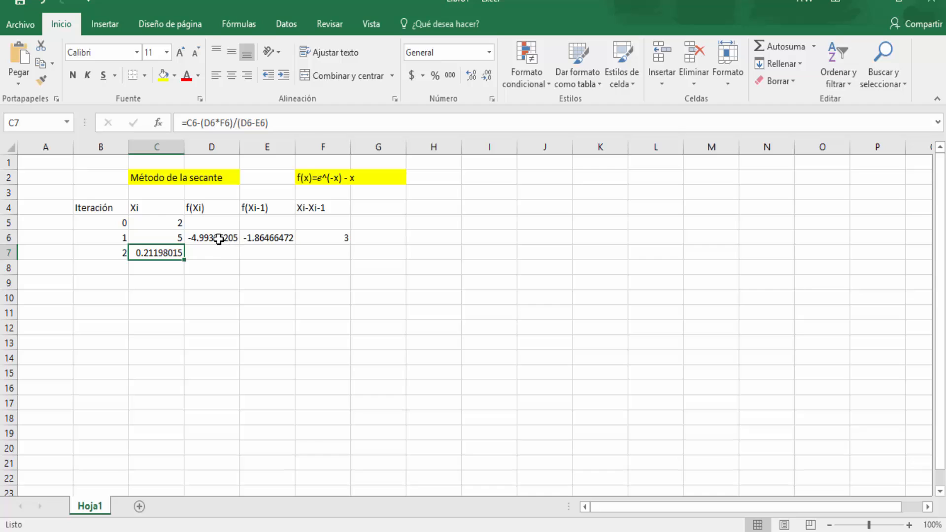
left_click_drag(218, 239, 351, 261)
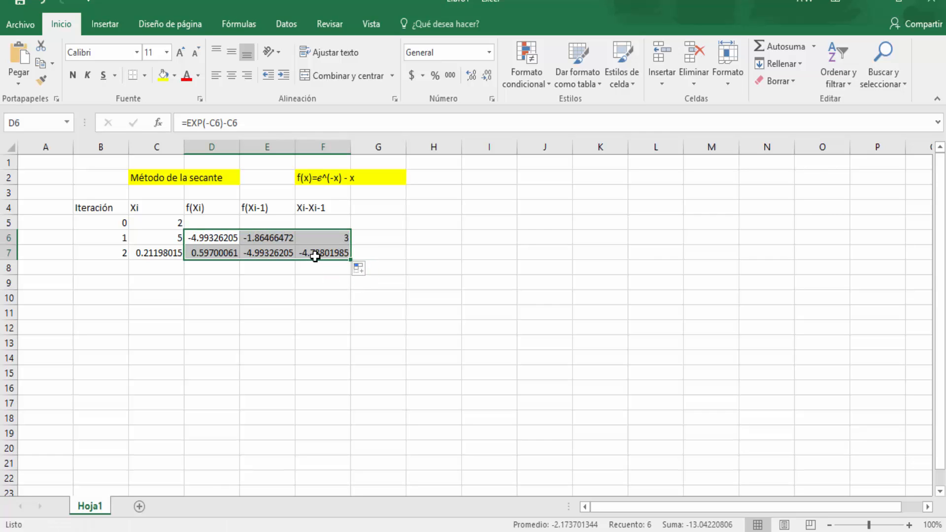
left_click(213, 256)
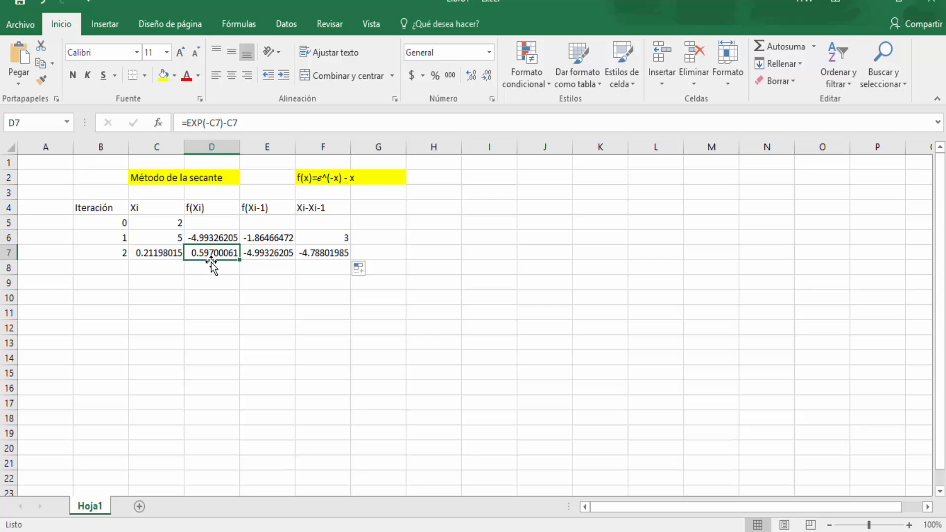
Review the iteration 2 formulas for Xi, f(Xi-1) and Xi-Xi-1 in cells C7, E7 and F7.
left_click(174, 254)
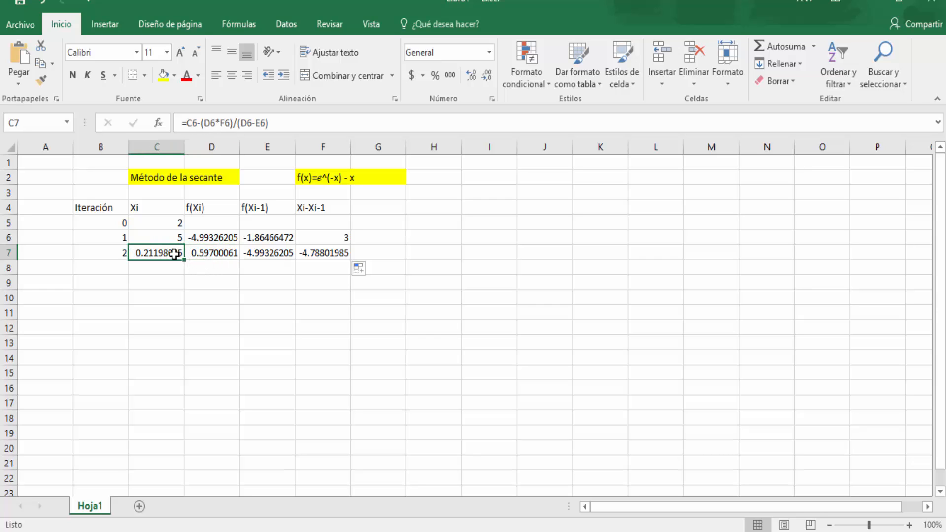
left_click(264, 254)
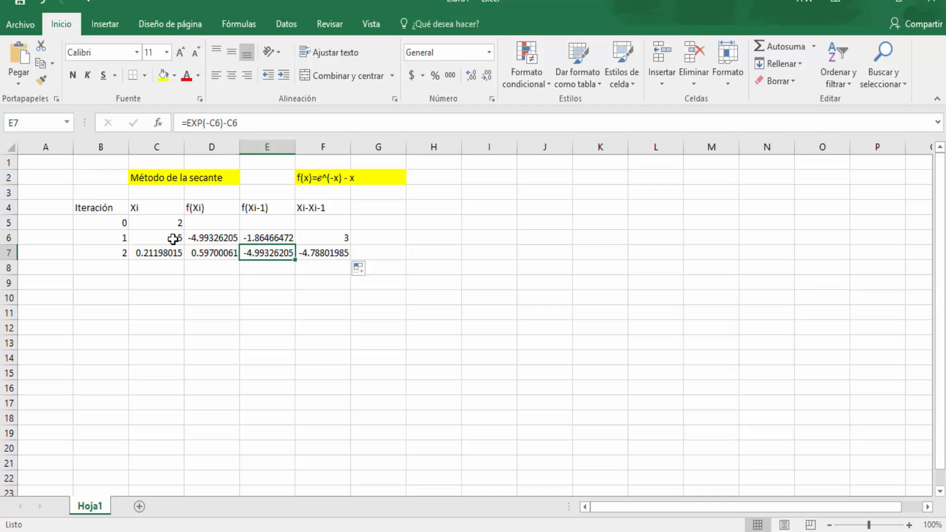
left_click(308, 255)
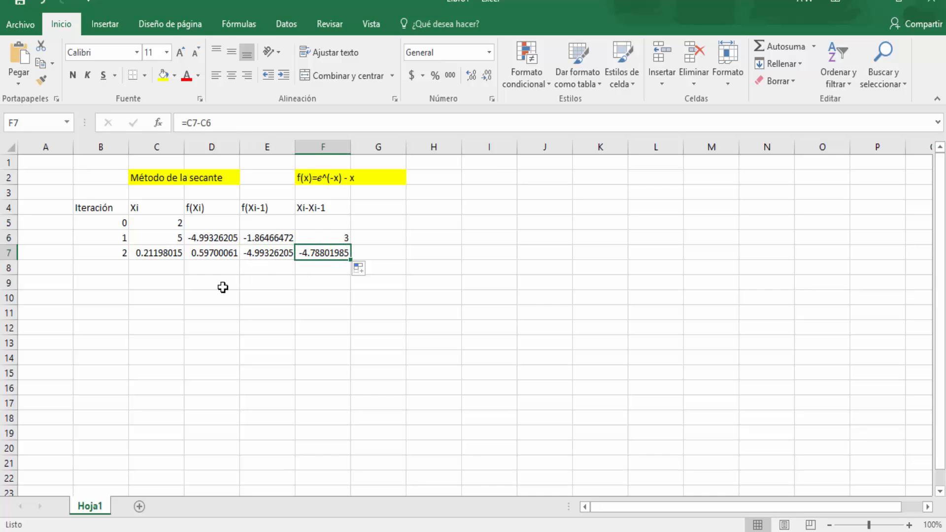
Extend the iteration numbers in column B down to 10 in row 15 and add the heading Ea(%) in cell G4.
left_click_drag(119, 223, 127, 379)
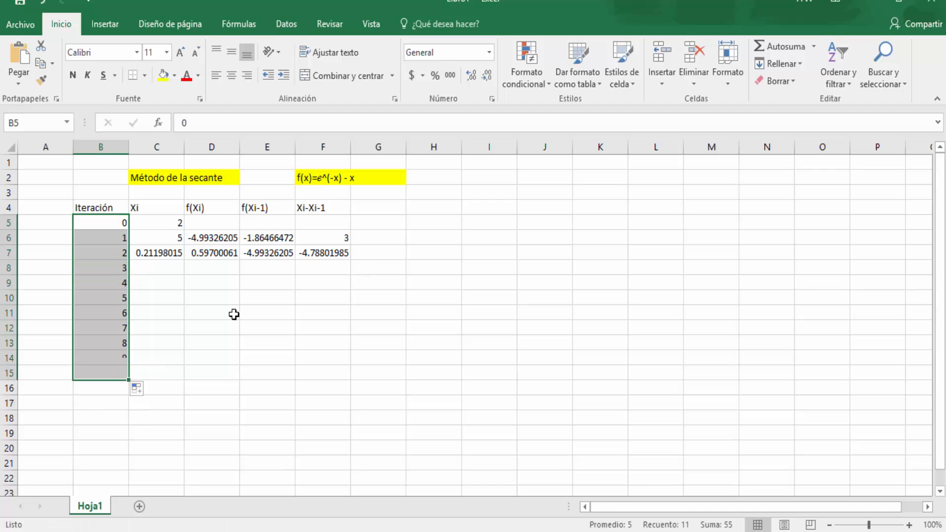
left_click(394, 212)
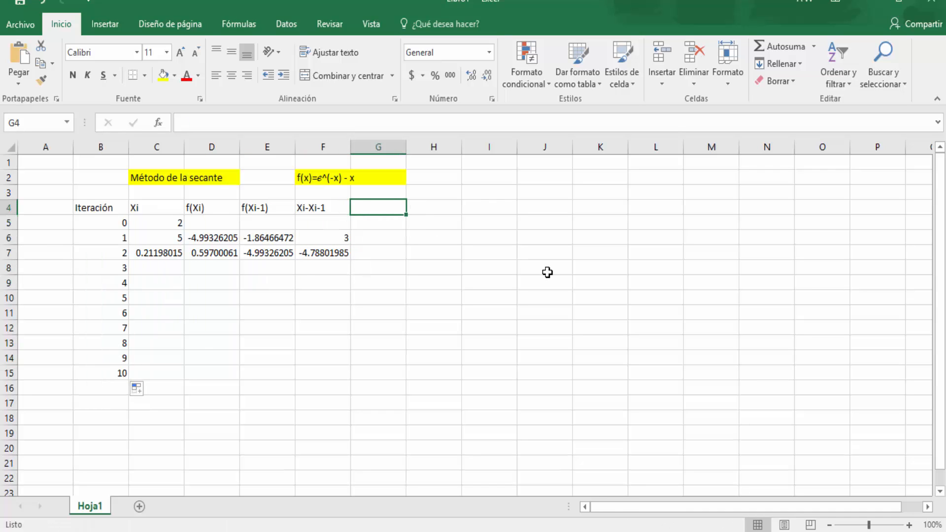
type("Ea(%")
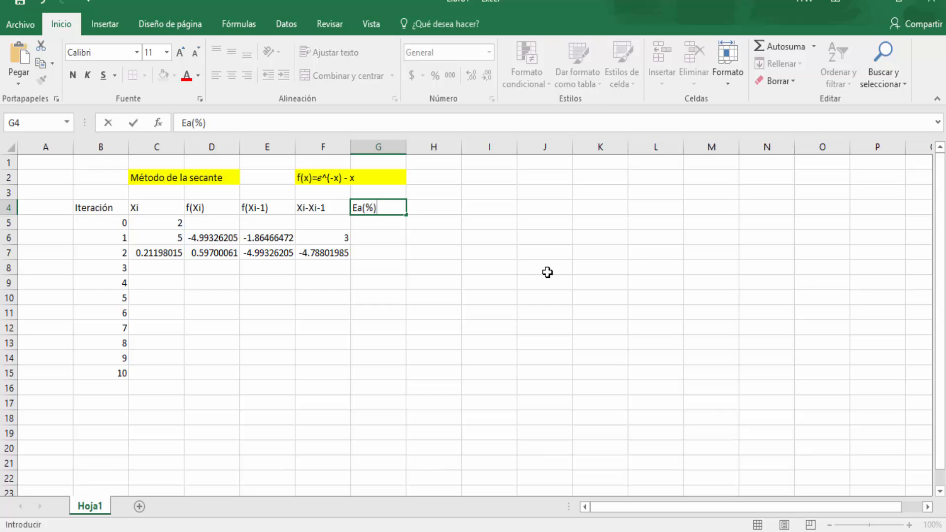
key("Return")
Start the iteration 2 error formula in cell G7 with =ABS((C7.
key("Down")
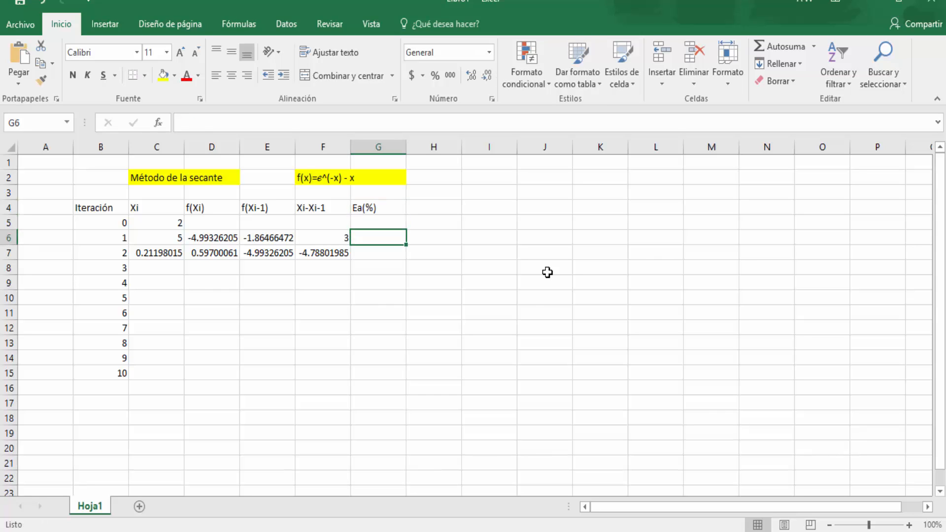
key("Down")
type("=")
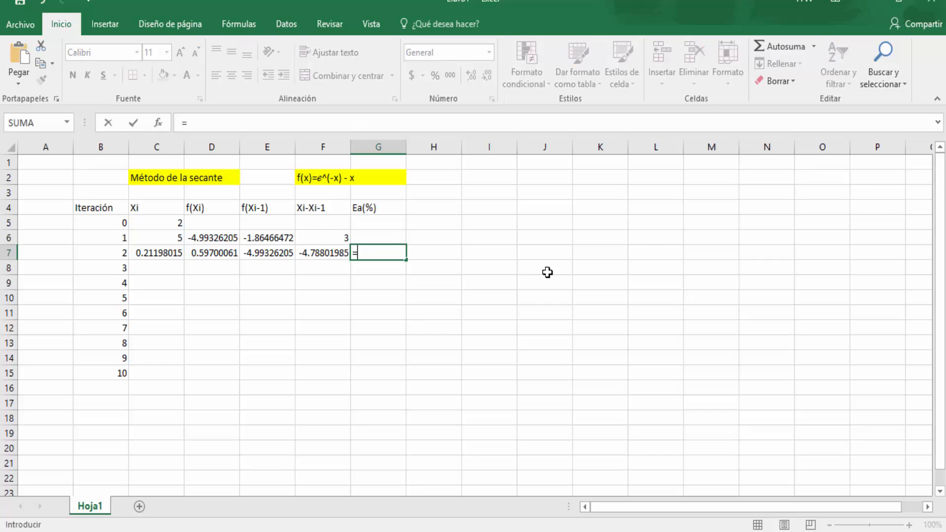
type("abs((")
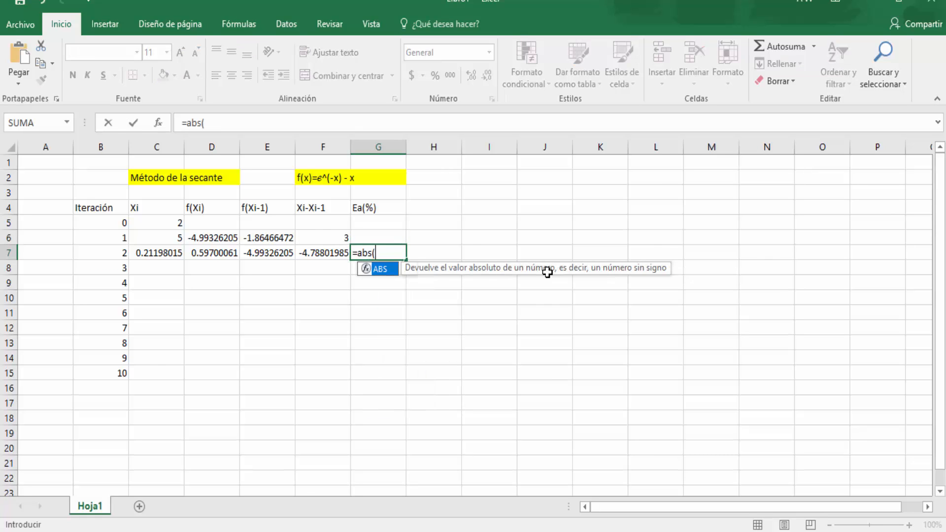
key("Left")
key("Left")
key("Left")
key("Left")
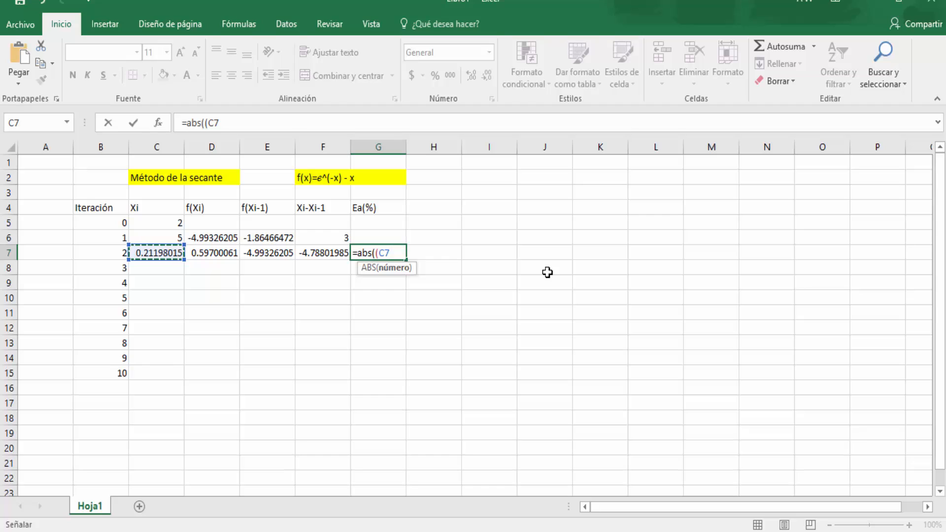
Subtract C6 in the G7 error formula and close the inner parenthesis to form (C7-C6).
type("-")
key("Left")
key("Left")
key("Left")
key("Left")
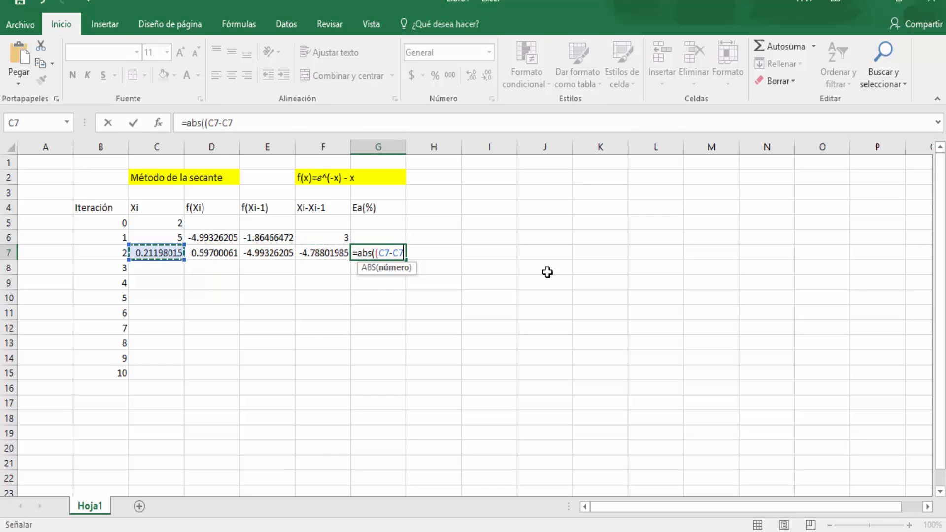
key("Up")
type(")")
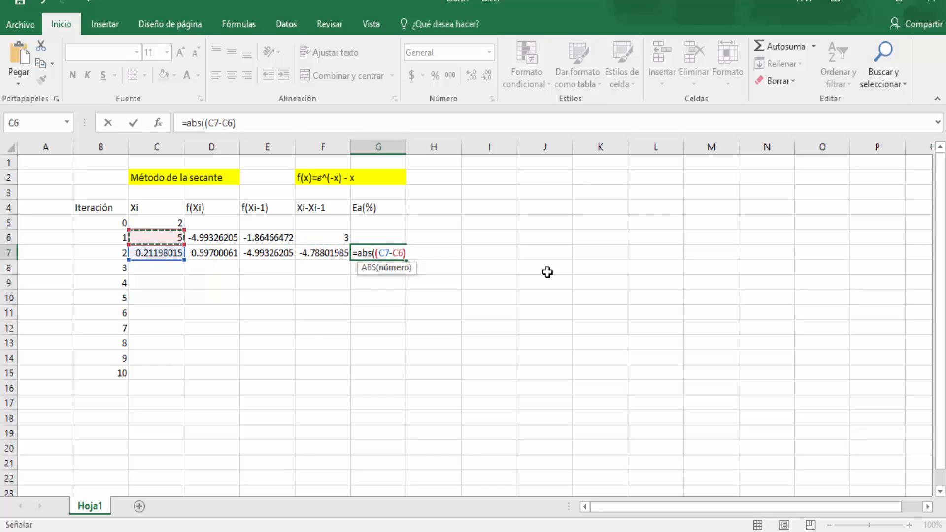
Divide by C7, multiply by 100 and confirm the error formula in G7 as =ABS((C7-C6)/C7*100).
type("/")
key("Left")
key("Left")
key("Left")
key("Left")
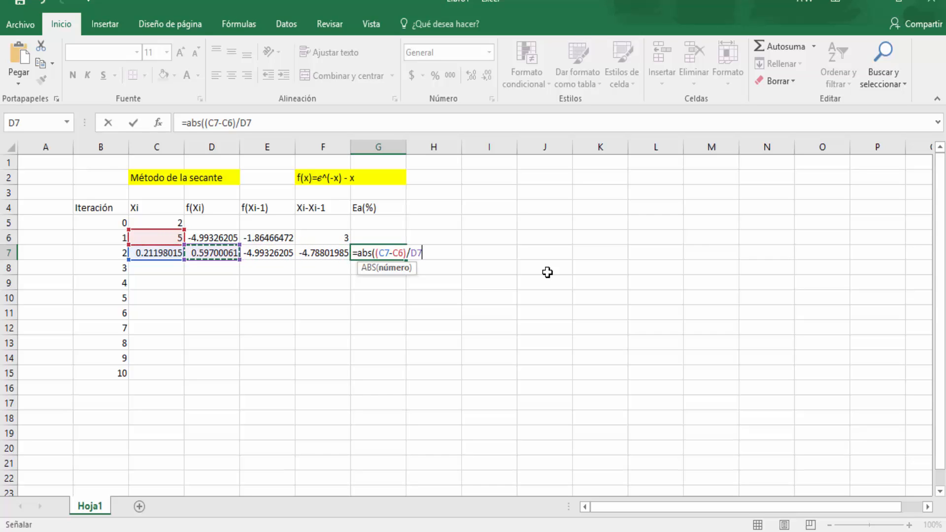
type("*100")
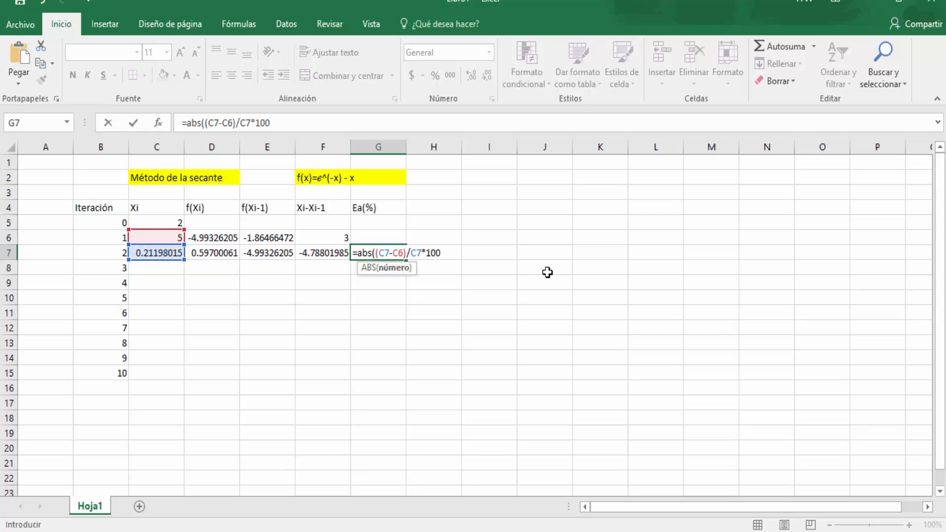
key("Return")
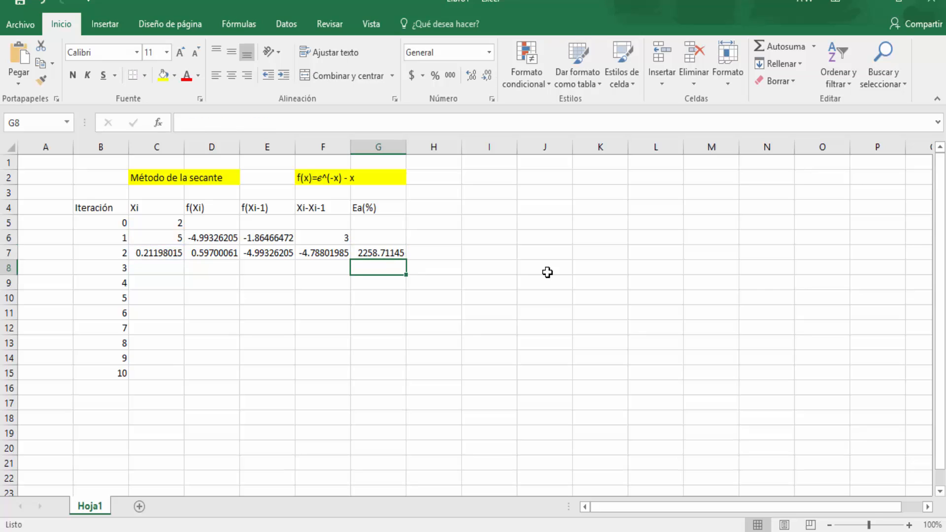
Fill the iteration 2 formulas from C7:G7 down to row 15 for iterations 3 to 10.
key("Up")
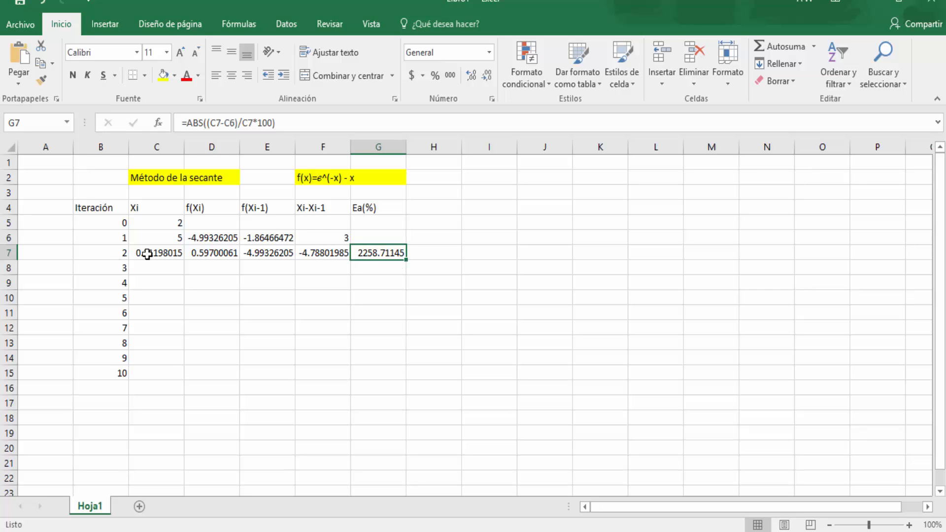
left_click_drag(157, 254, 389, 255)
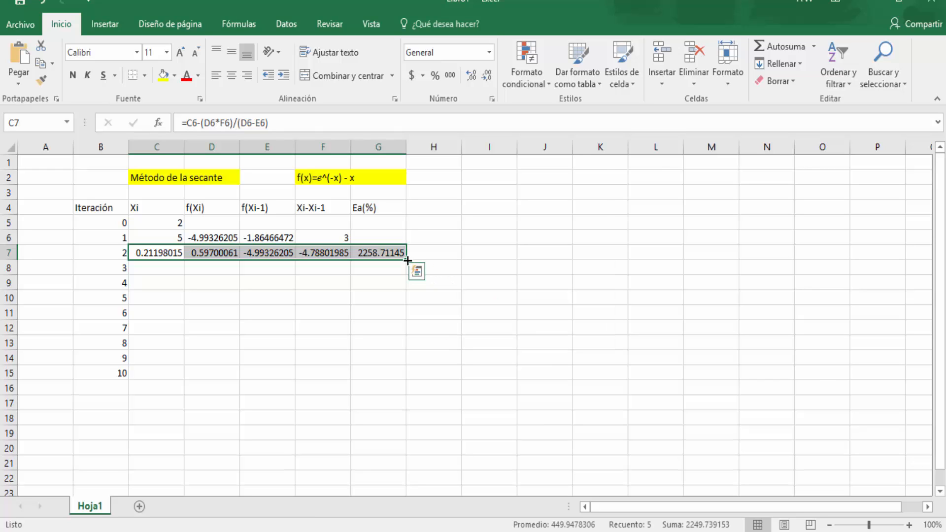
left_click_drag(407, 260, 397, 378)
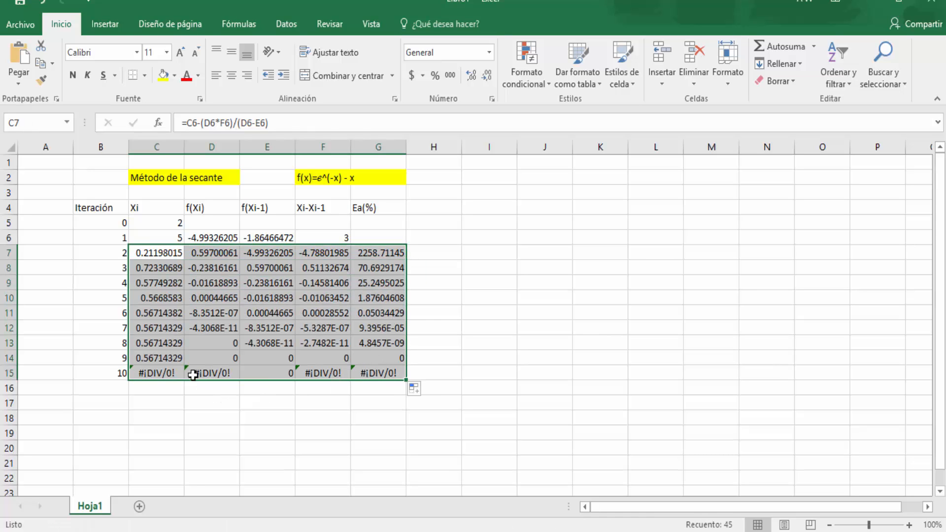
Examine the iteration 9 and 10 results in rows 14 and 15 and compare the Xi values in C11:C14.
left_click(160, 359)
left_click(168, 374)
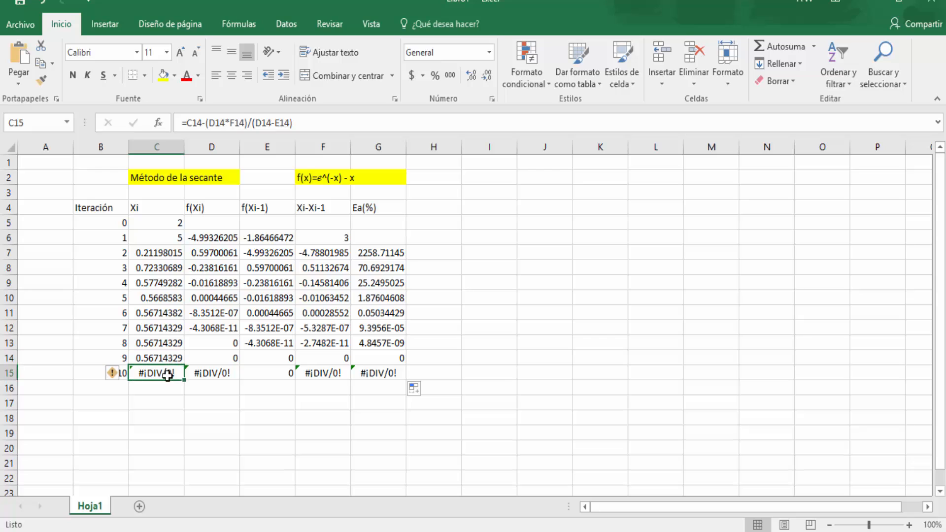
left_click_drag(224, 360, 389, 358)
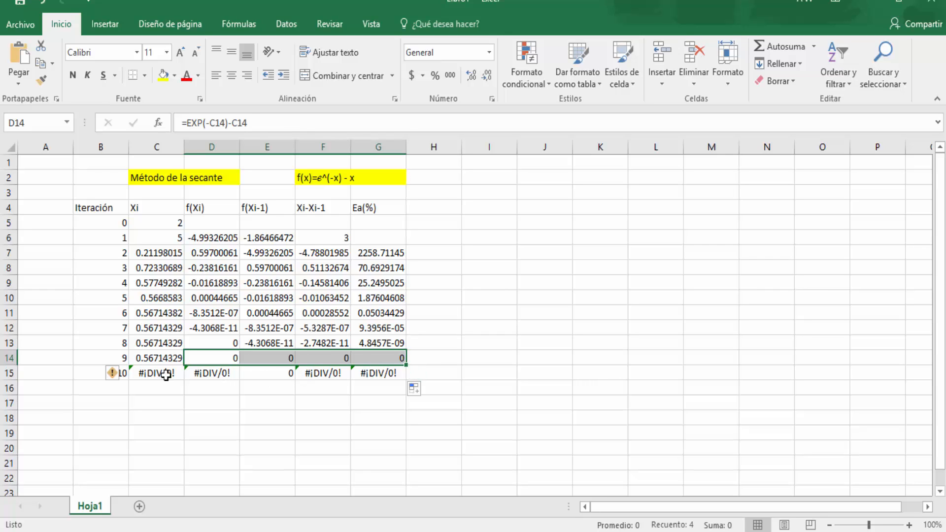
left_click_drag(166, 375, 390, 375)
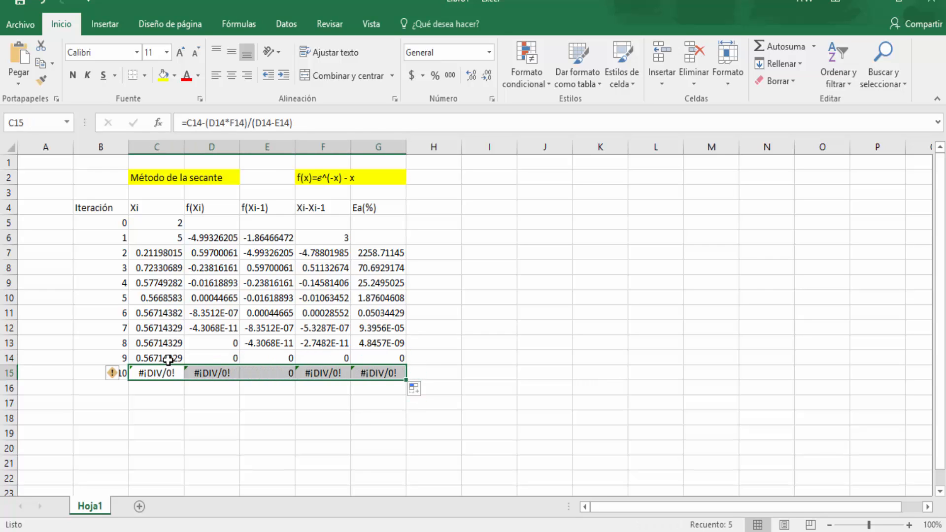
left_click_drag(159, 316, 158, 355)
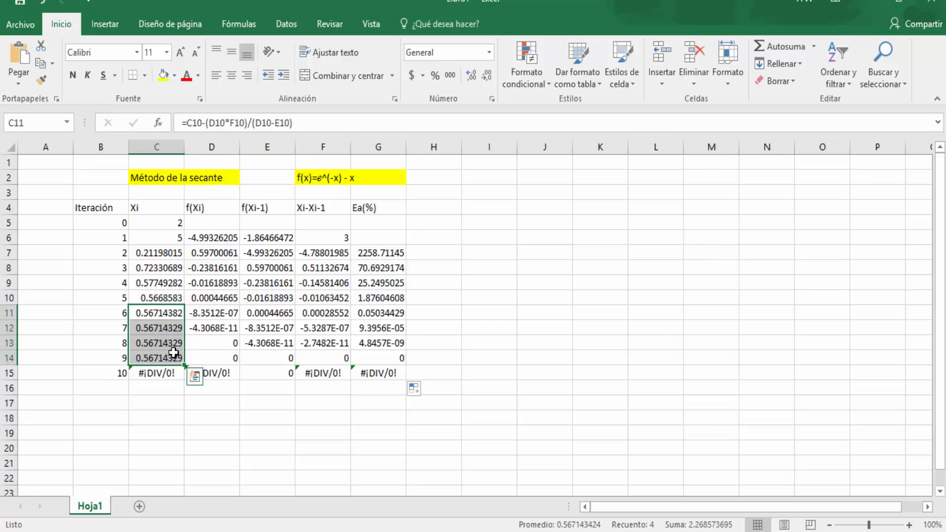
left_click(175, 355)
left_click_drag(166, 327, 162, 358)
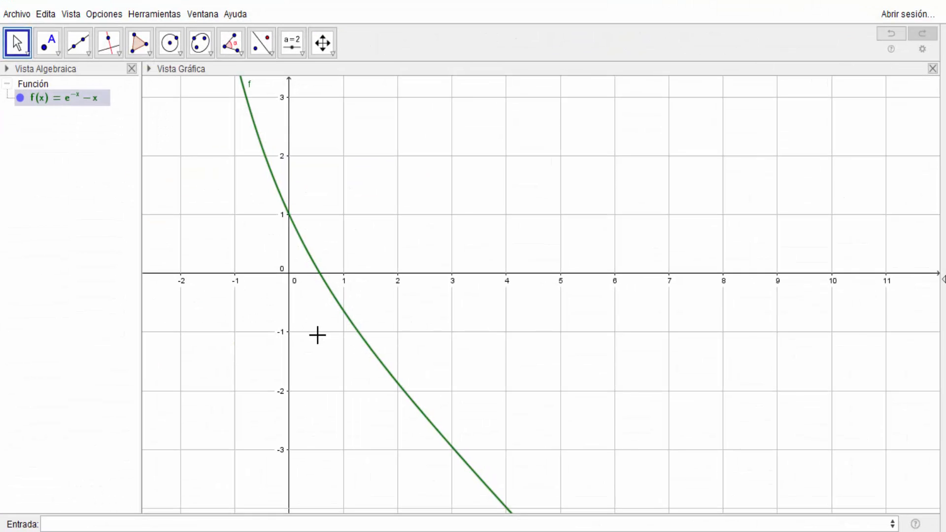
Switch to GeoGebra and examine closely where the curve f(x) = e^-x - x crosses the x-axis.
scroll(316, 333, "up", 3)
scroll(319, 315, "up", 6)
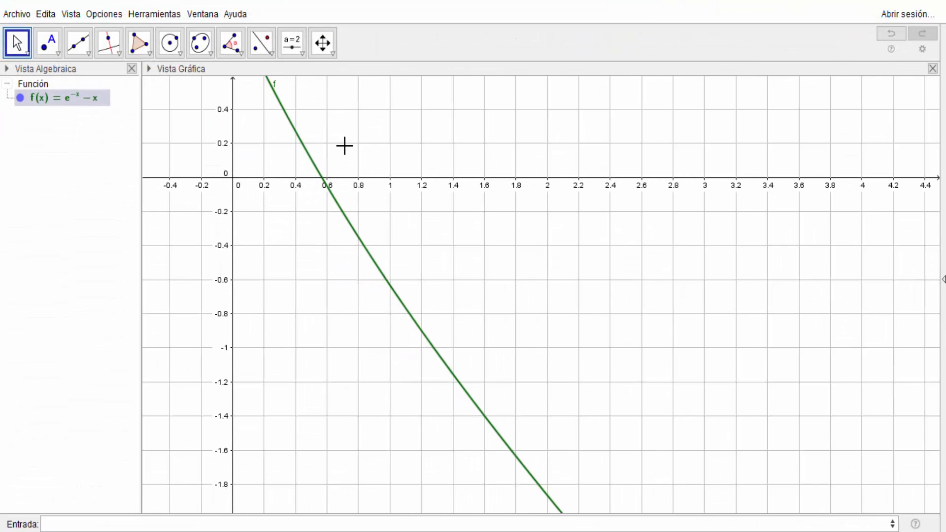
left_click_drag(373, 209, 427, 350)
scroll(398, 315, "up", 1)
scroll(399, 316, "up", 5)
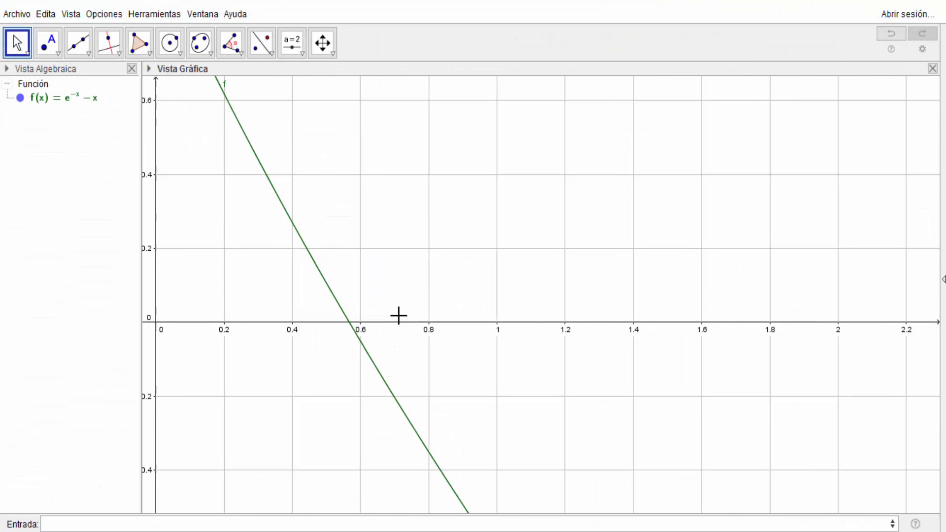
scroll(398, 315, "up", 3)
scroll(276, 271, "up", 1)
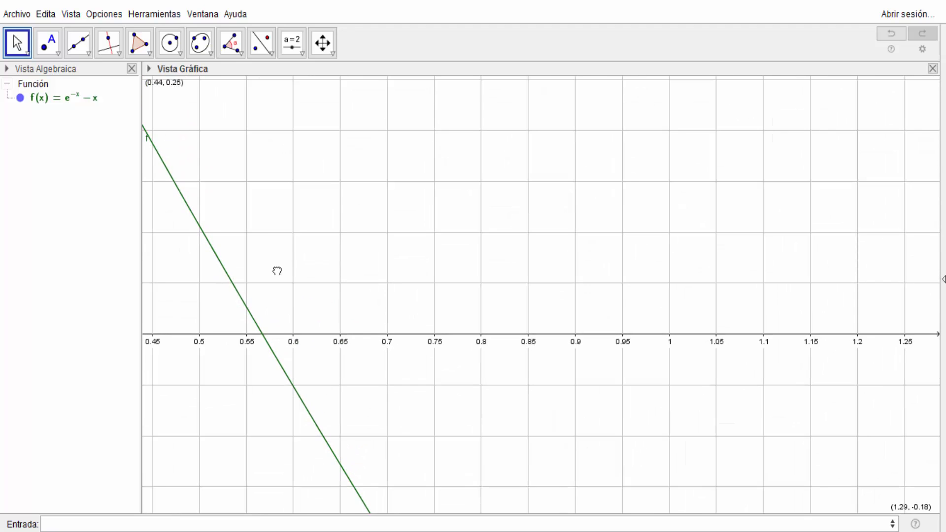
left_click_drag(277, 271, 327, 278)
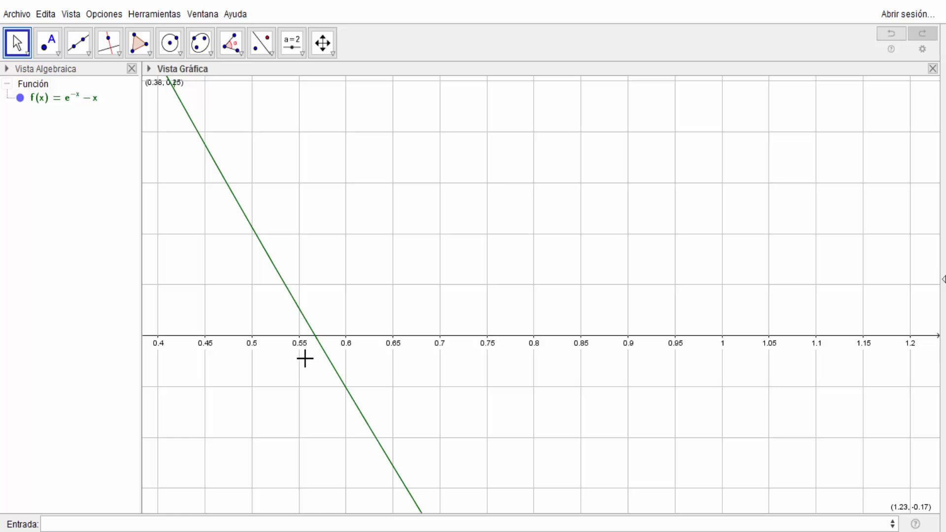
scroll(417, 298, "down", 3)
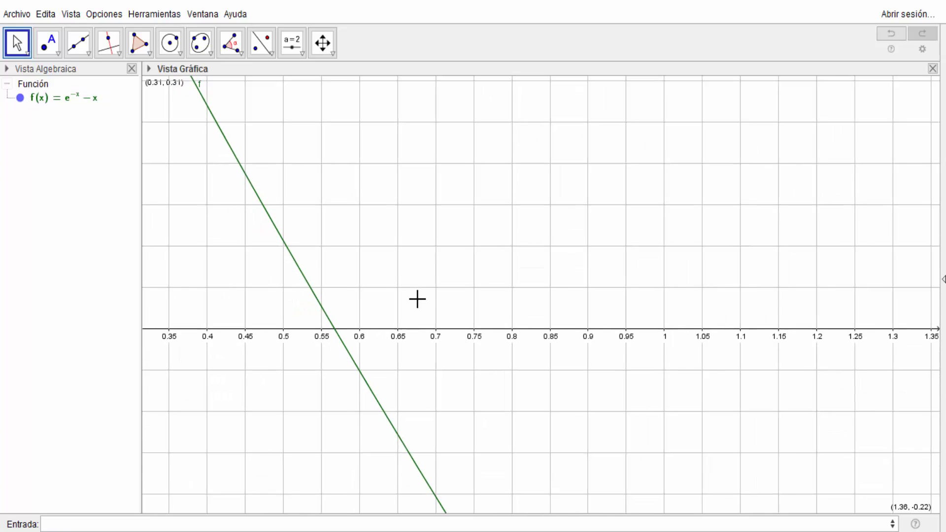
scroll(417, 299, "down", 10)
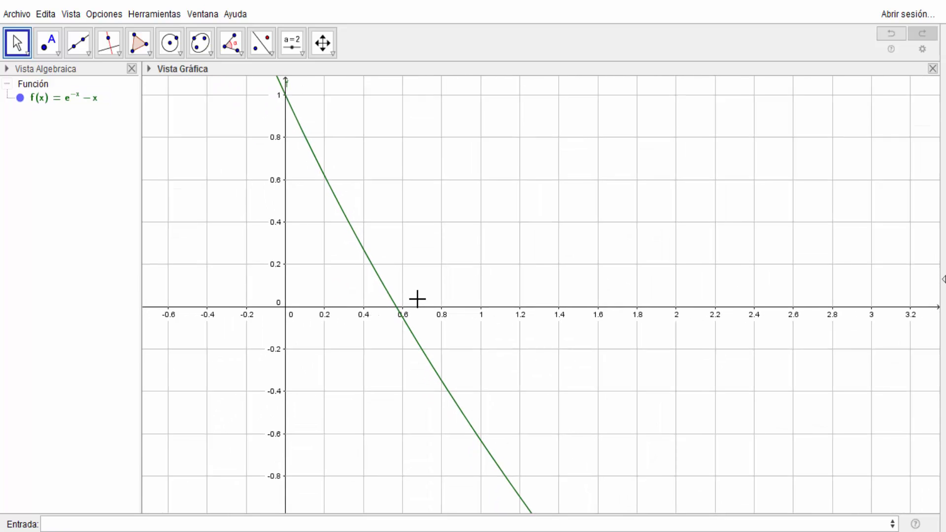
left_click_drag(464, 226, 333, 203)
scroll(406, 258, "down", 2)
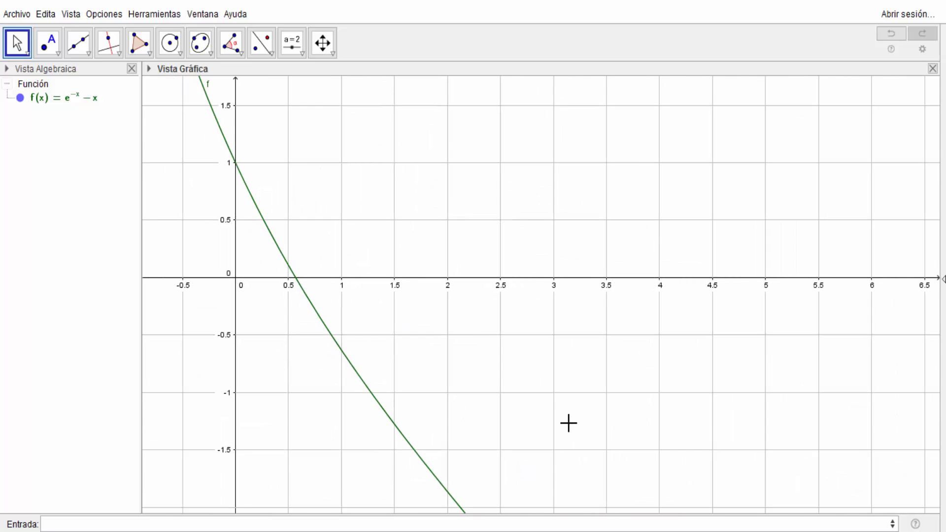
scroll(569, 423, "down", 2)
Switch to Excel and try the swapped starting values 5 in C5 and 2 in C6, checking the iterations in column C.
key("alt+Tab")
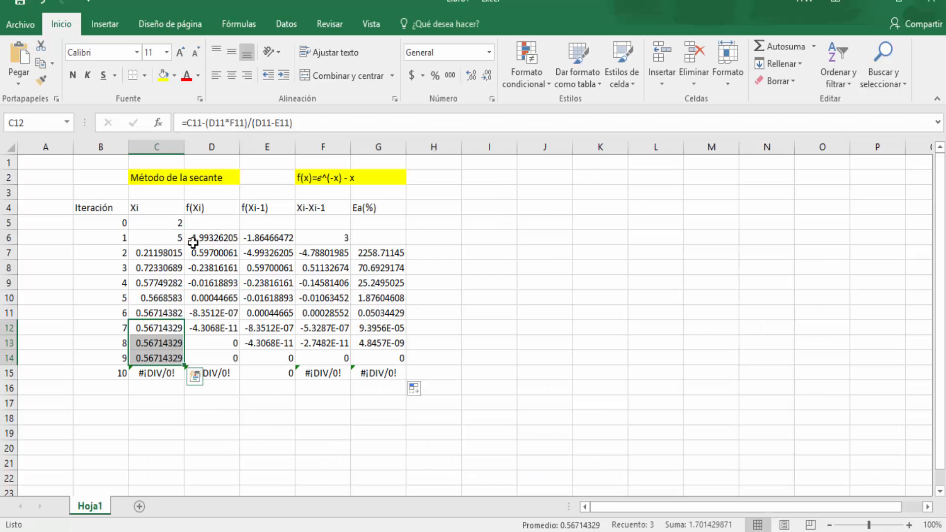
left_click(179, 224)
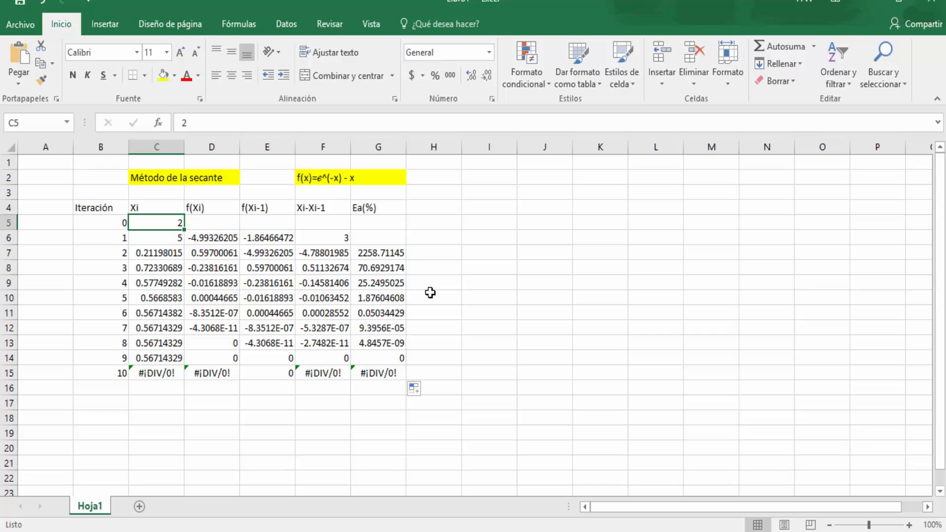
key("Down")
type("5")
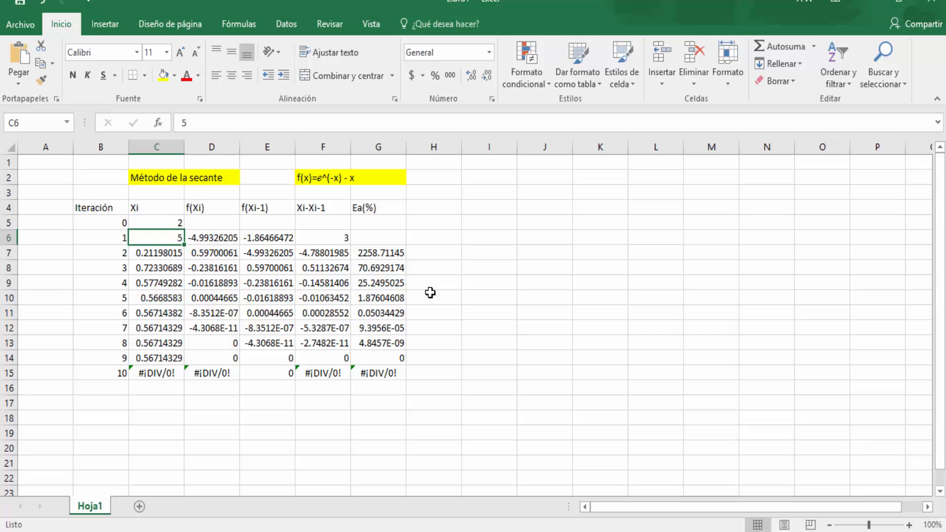
key("Up")
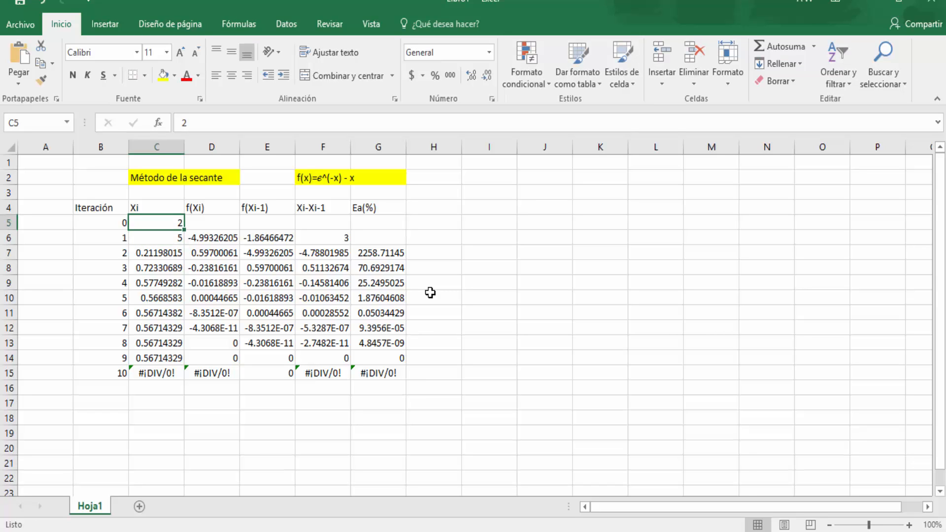
type("5")
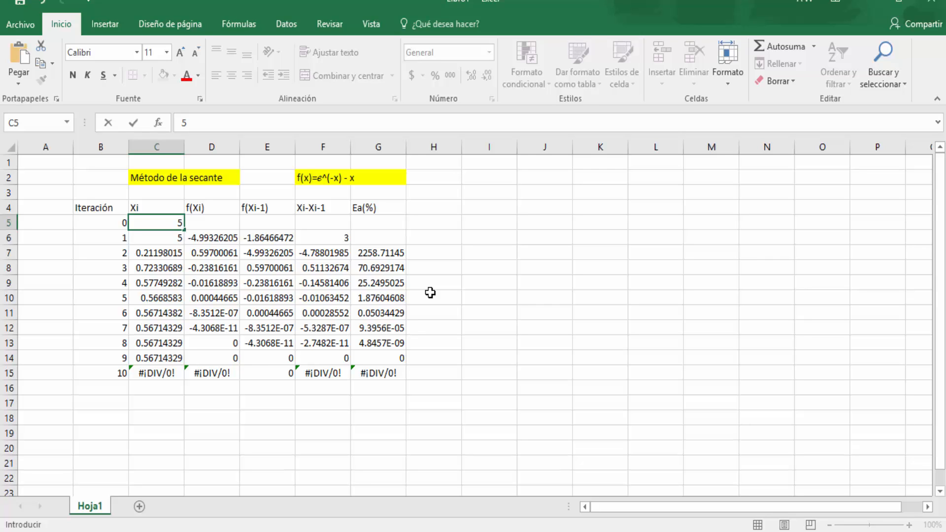
key("Return")
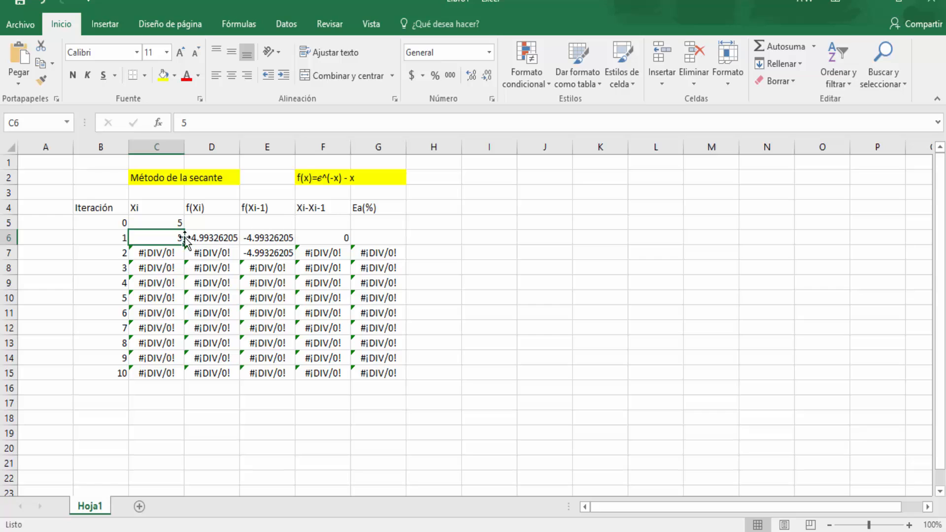
left_click(175, 222)
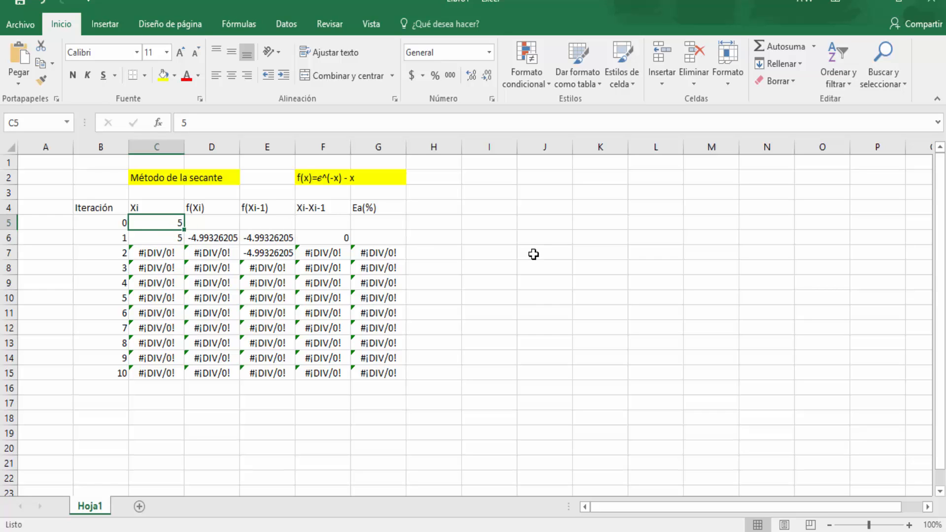
key("Down")
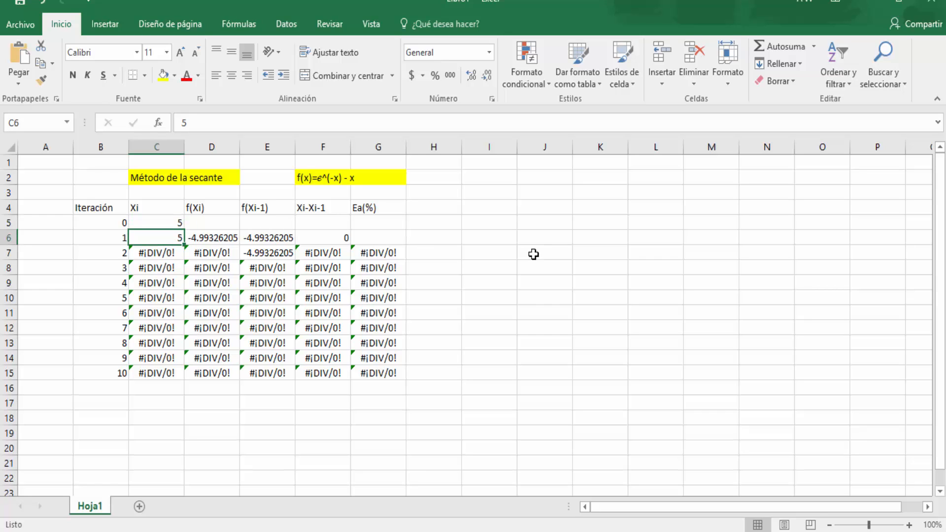
type("2")
key("Return")
key("Up")
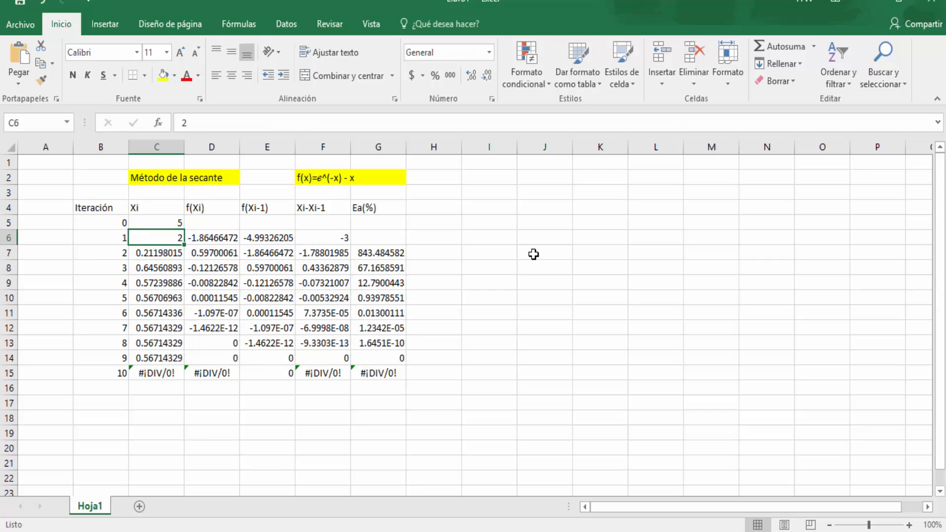
key("Up")
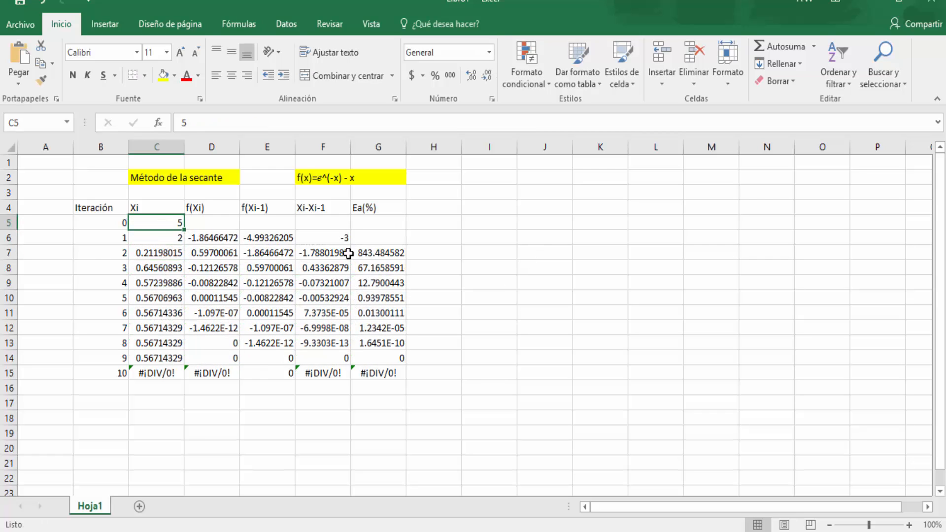
left_click(157, 254)
left_click(164, 269)
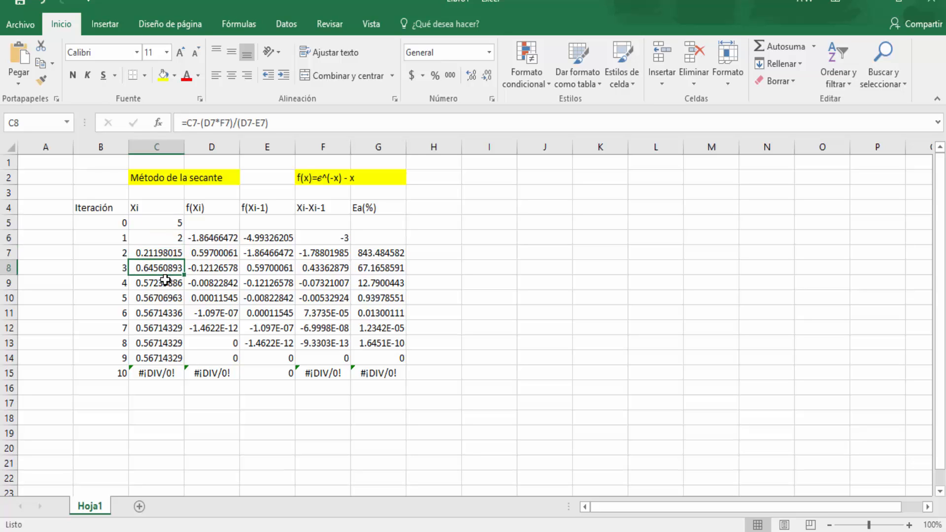
Set the starting values back to 2 in C5 and 5 in C6.
left_click(173, 224)
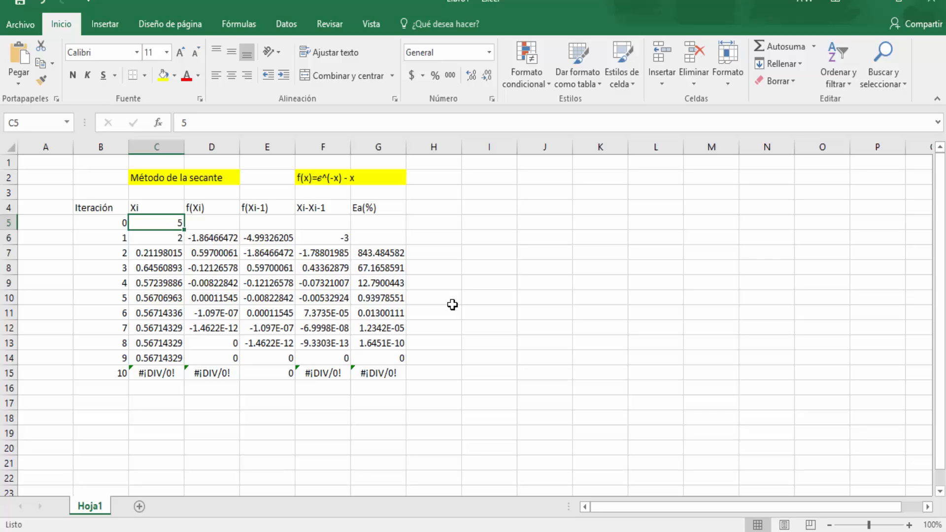
type("2")
key("Return")
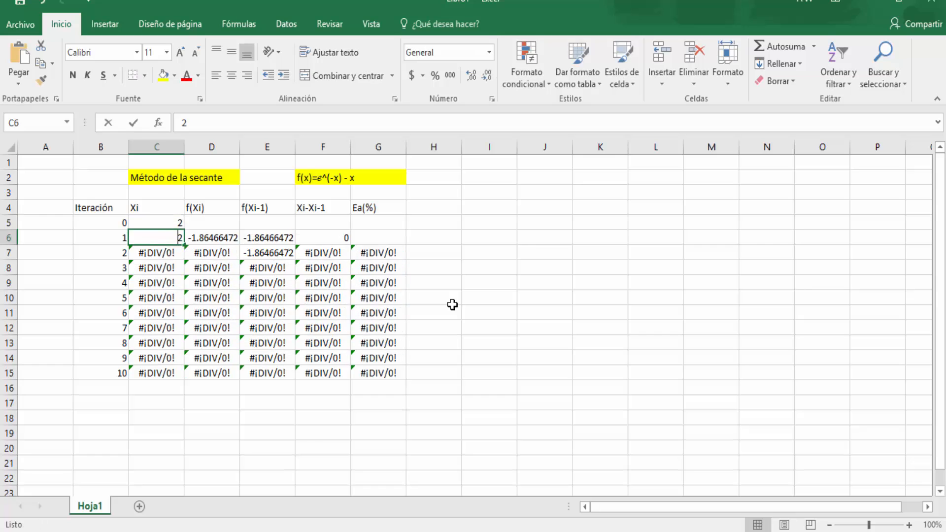
type("5")
key("Return")
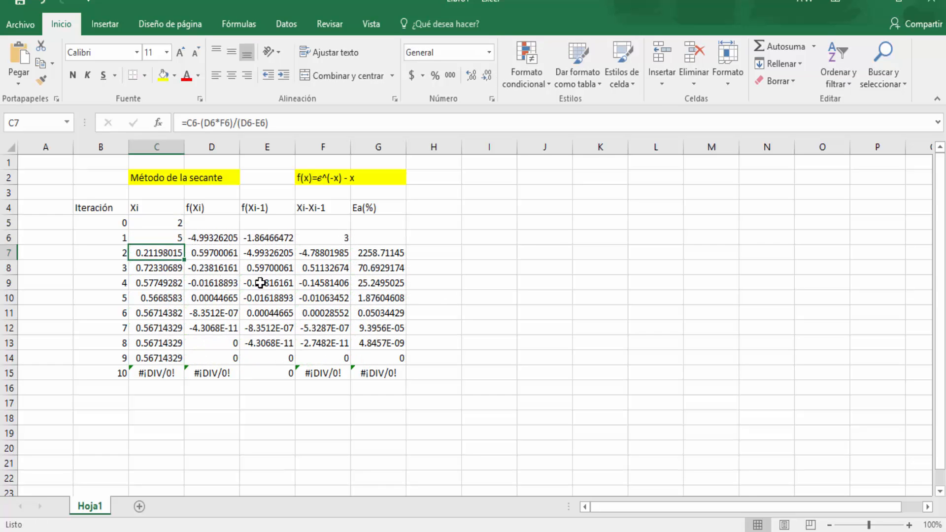
Examine the Xi results in C7:C14 against the starting values in C5:C6, and the iteration 9 error in G14.
left_click(164, 272)
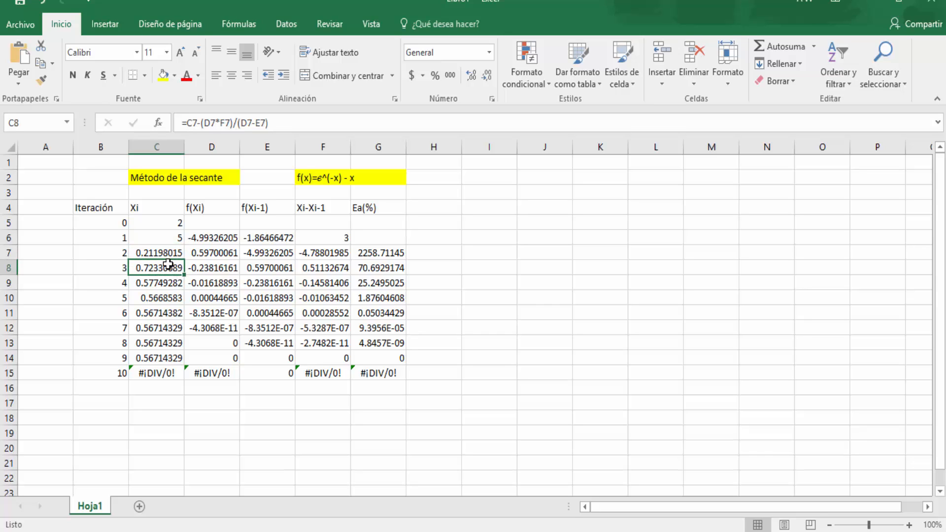
left_click_drag(165, 254, 151, 358)
left_click_drag(150, 219, 155, 240)
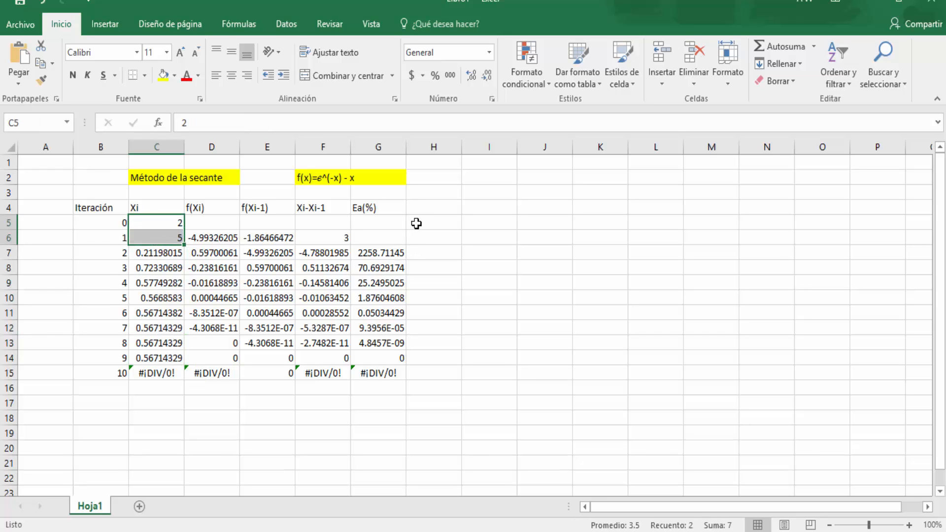
left_click(397, 357)
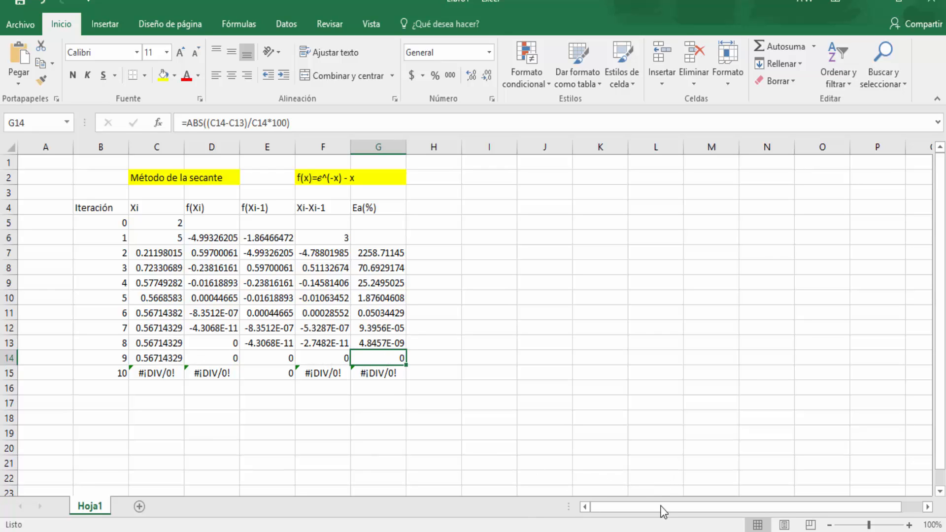
Switch to GeoGebra and examine the curve f(x) = e^-x - x below the x-axis at larger x values.
left_click(661, 531)
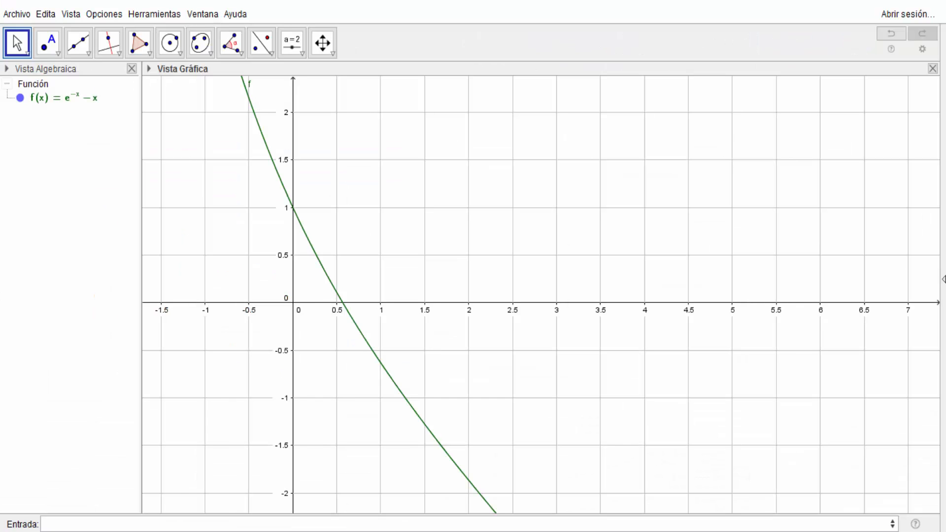
scroll(599, 371, "down", 2)
left_click_drag(589, 410, 488, 234)
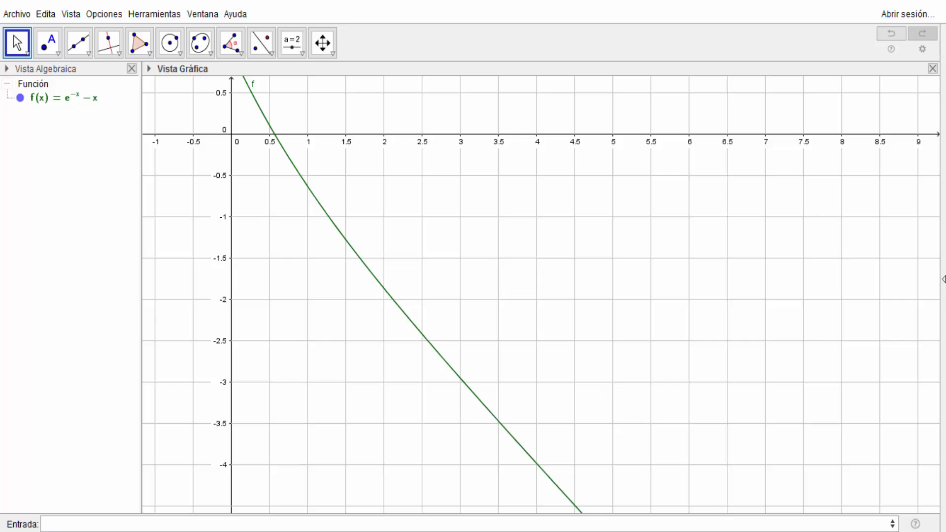
Return to Excel and review the starting values in C5 and C6 and the f(Xi) and f(Xi-1) column headings.
key("alt+Tab")
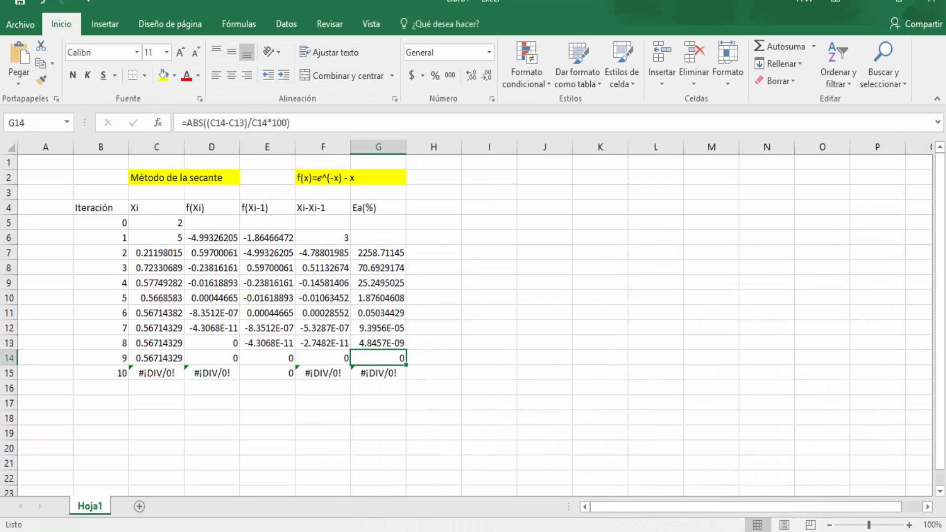
left_click(165, 223)
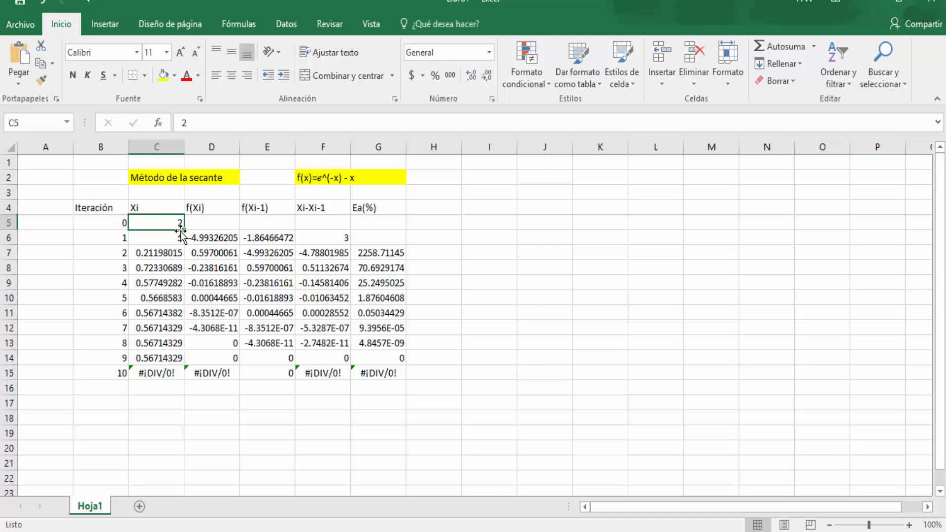
left_click(168, 244)
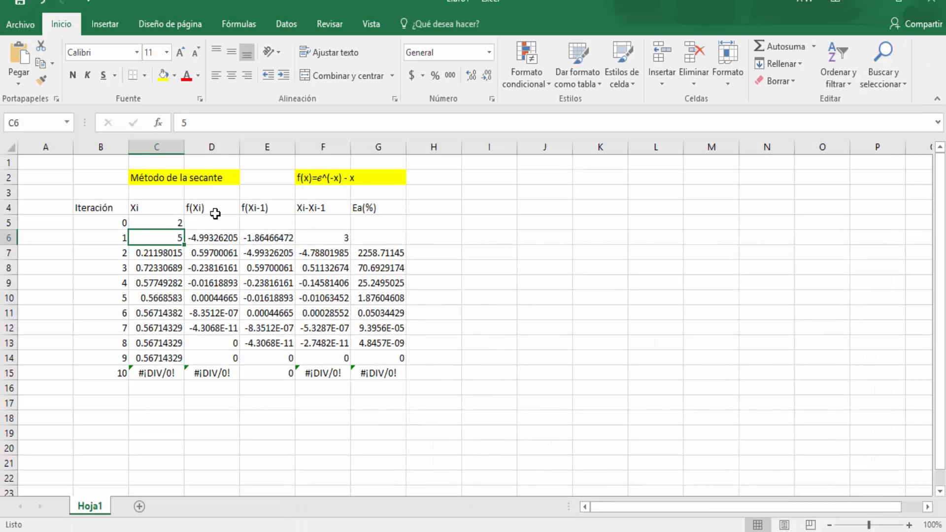
left_click(217, 210)
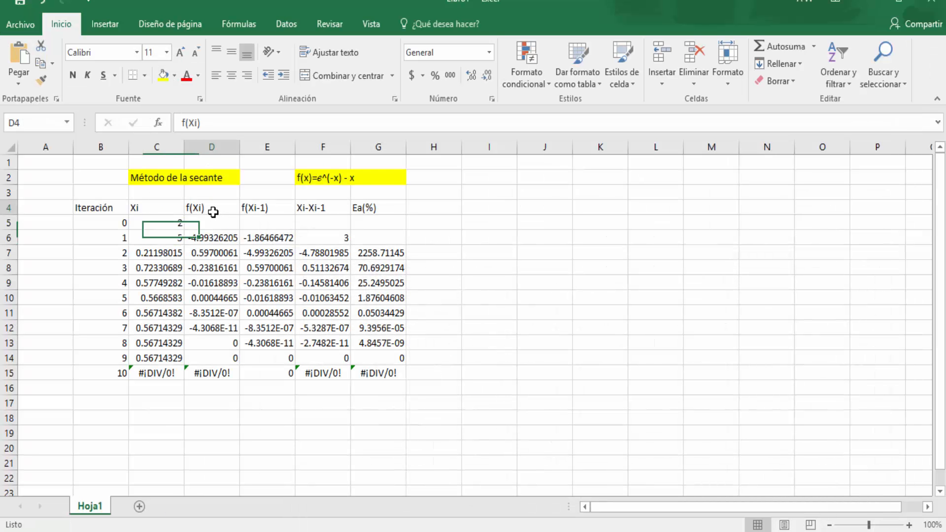
left_click(246, 210)
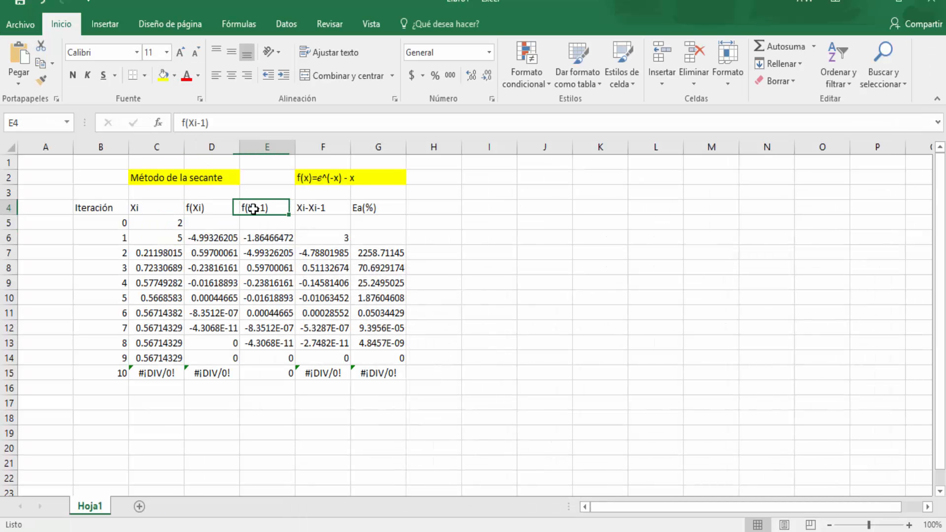
left_click(202, 211)
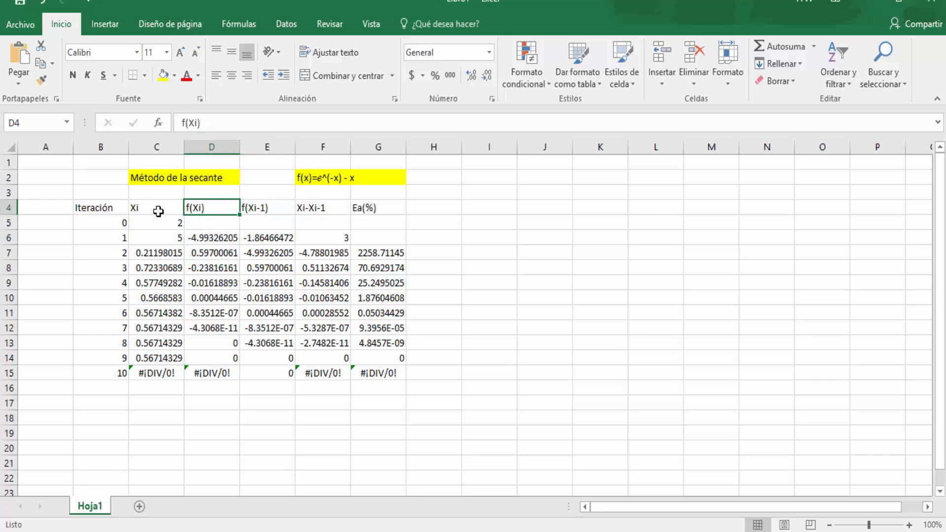
left_click(176, 222)
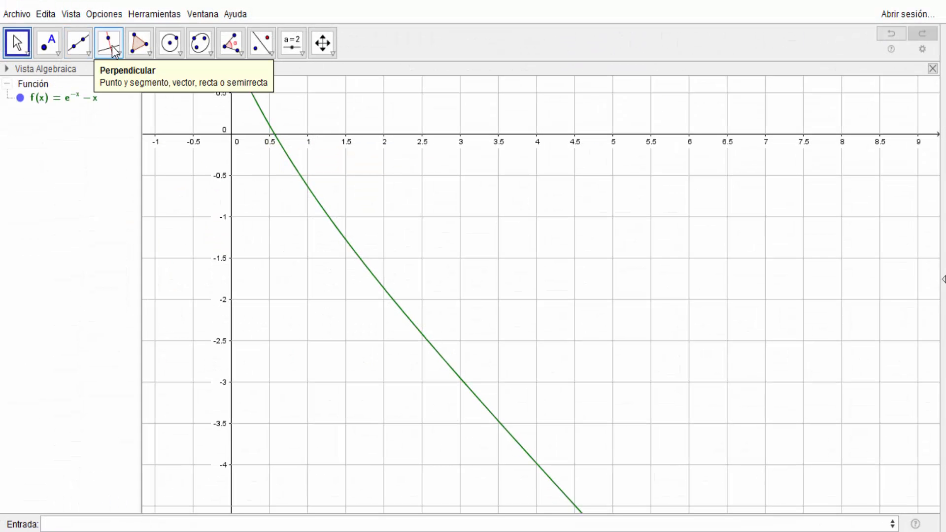
Switch to GeoGebra and draw perpendiculars to the x-axis through points at (2, 0) and (5, 0).
left_click(109, 45)
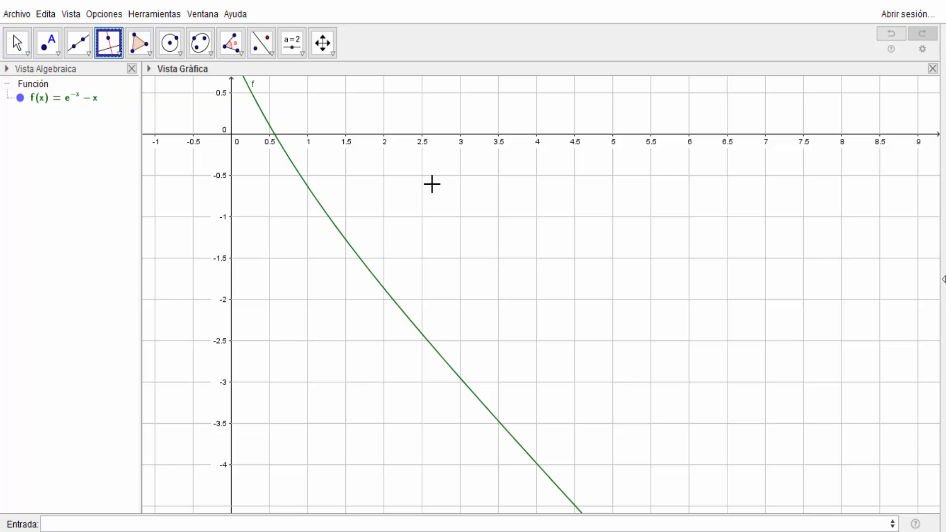
left_click(385, 134)
left_click(384, 134)
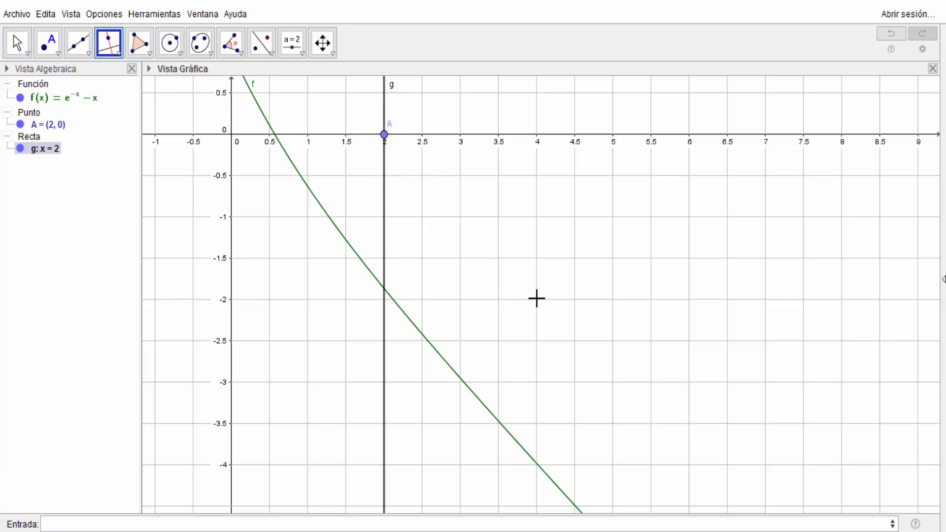
left_click(613, 134)
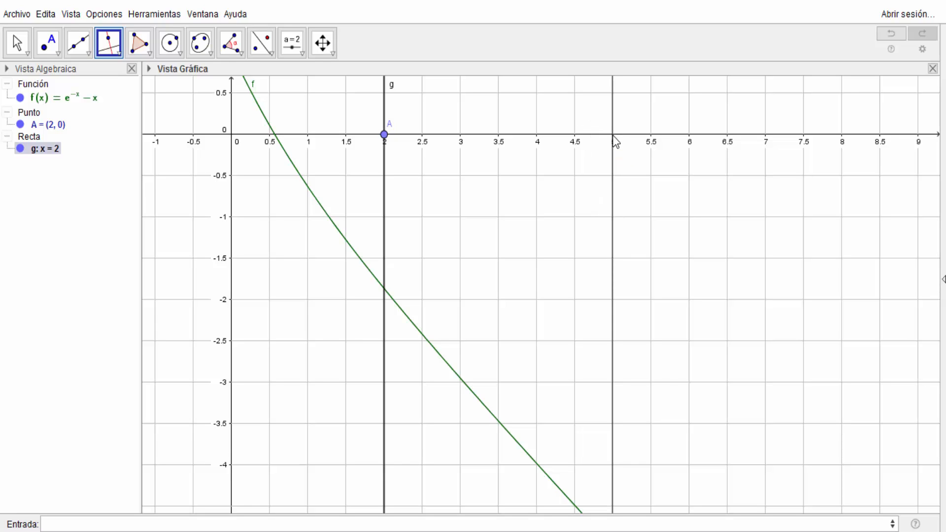
left_click(613, 134)
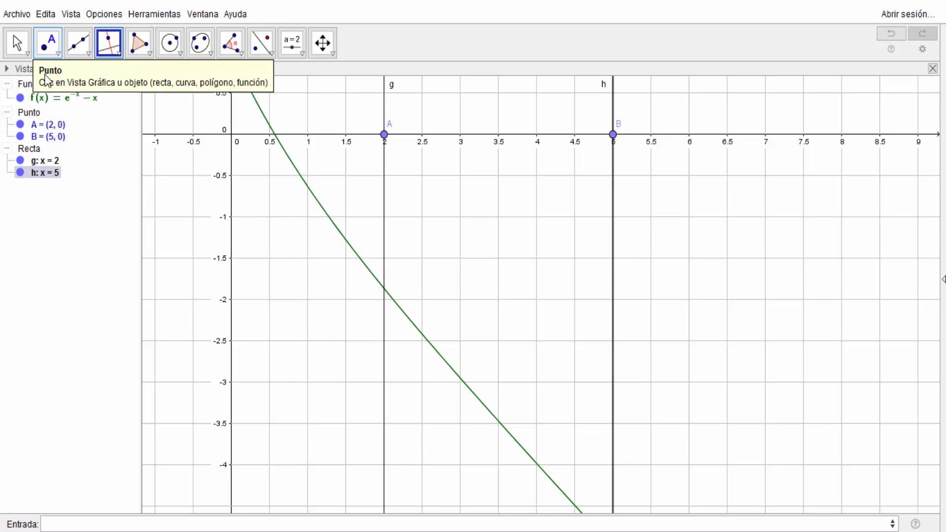
Create the intersection point of the curve f(x) and the vertical line x = 2.
left_click(54, 52)
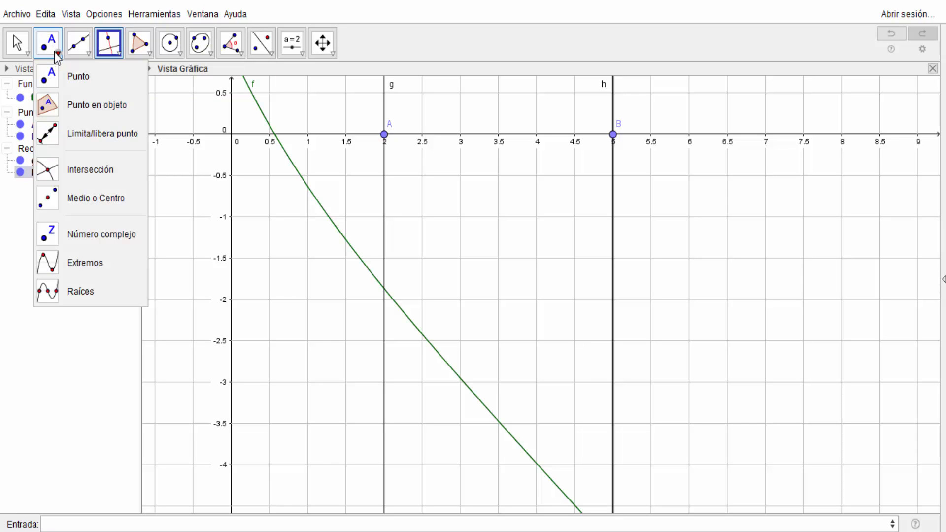
left_click(94, 177)
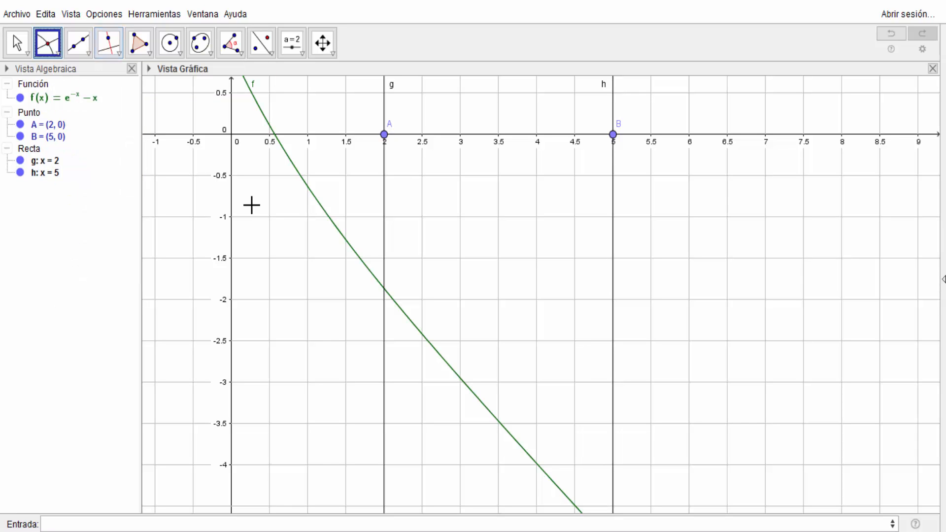
scroll(572, 231, "down", 1)
scroll(443, 294, "down", 1)
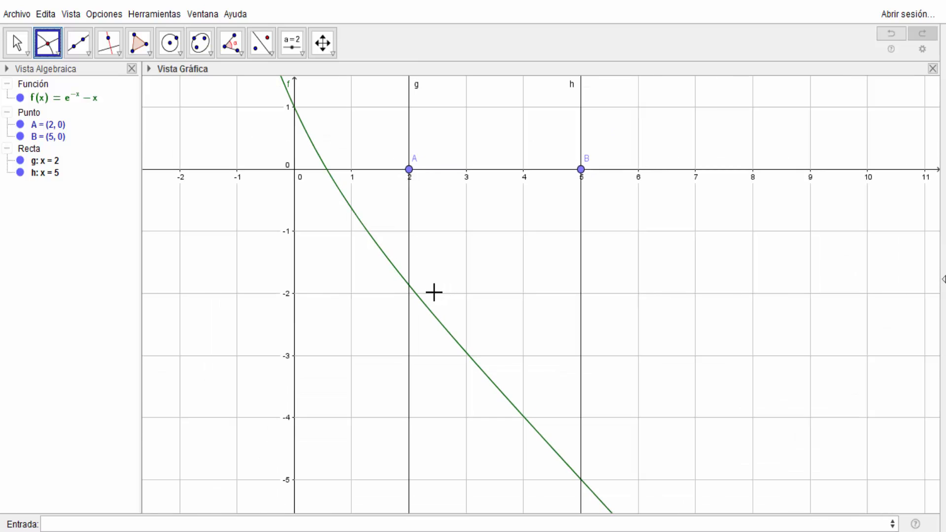
left_click(419, 297)
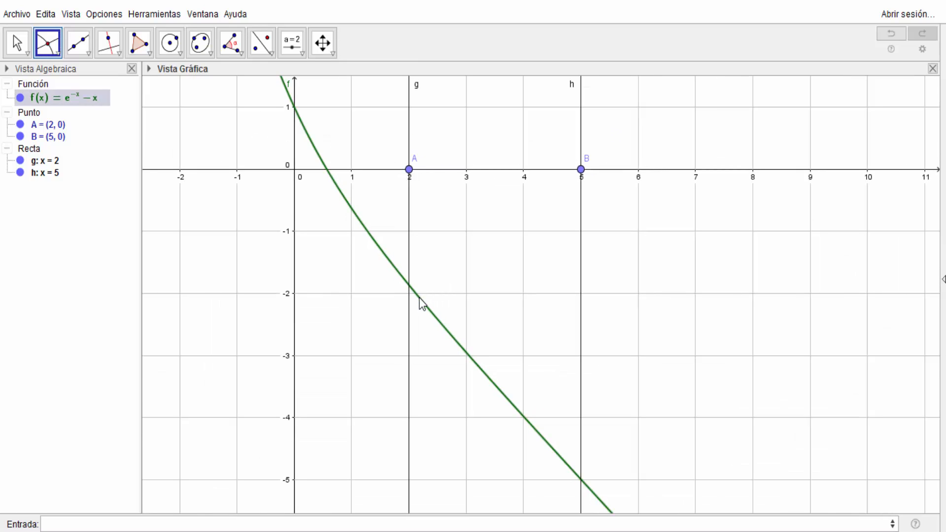
left_click(408, 265)
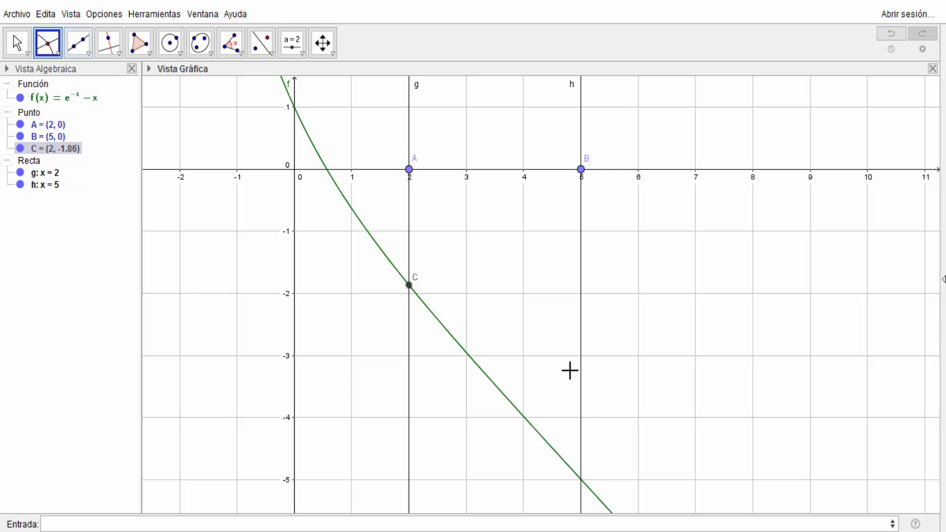
Mark the intersection of the curve f(x) and the line x = 5, and draw the secant line through that point and C.
left_click(564, 460)
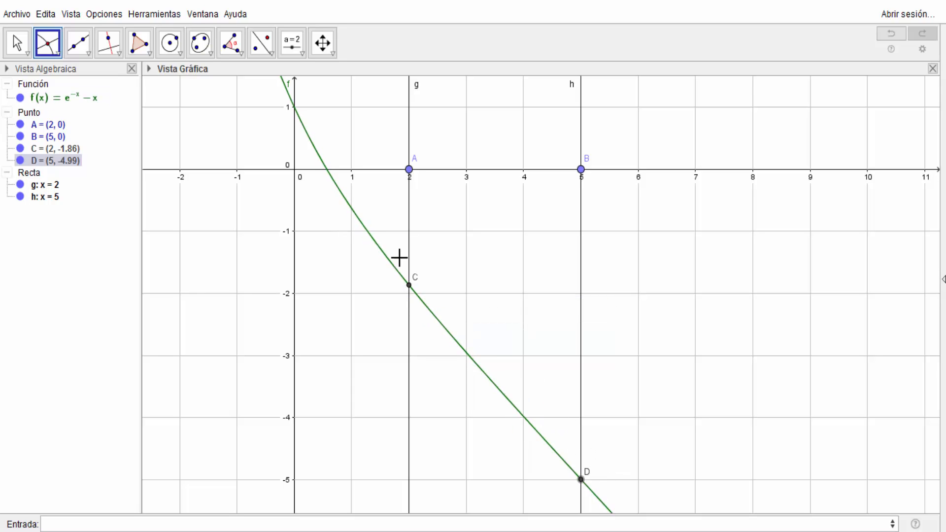
left_click(80, 45)
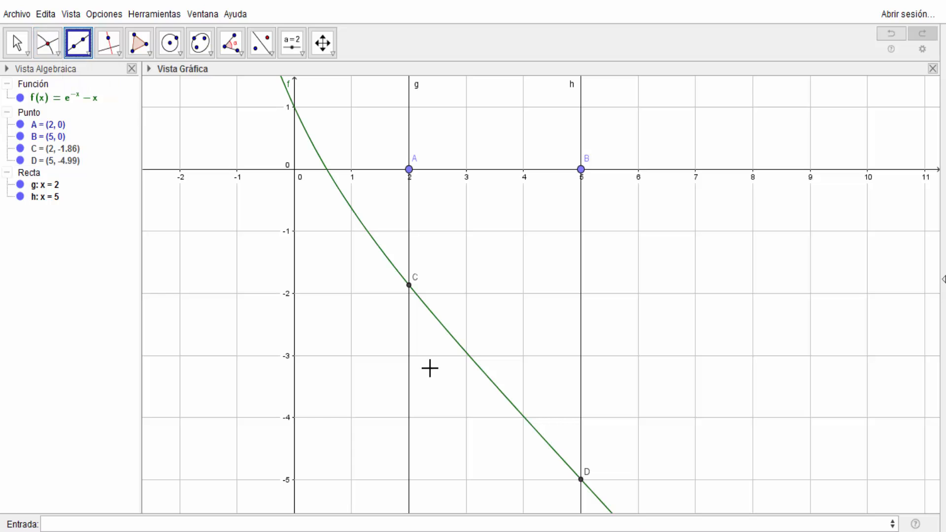
left_click(581, 479)
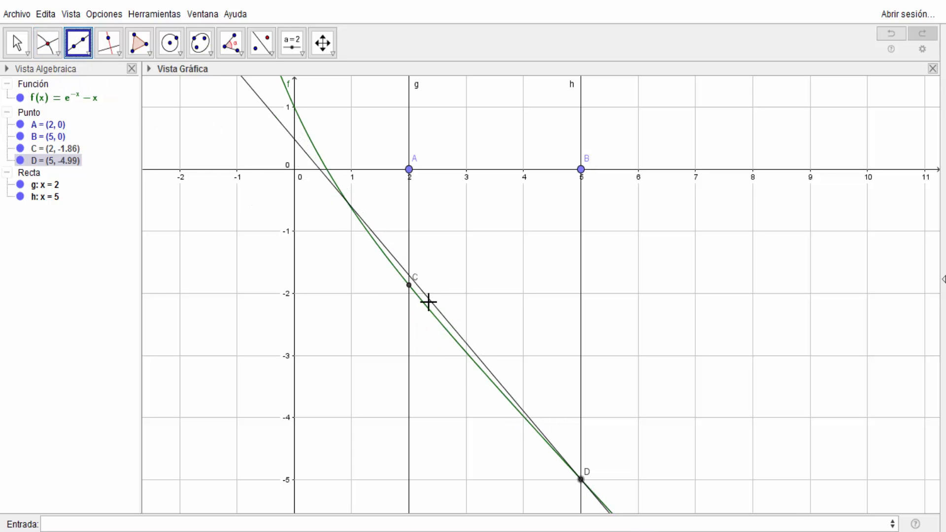
left_click(410, 289)
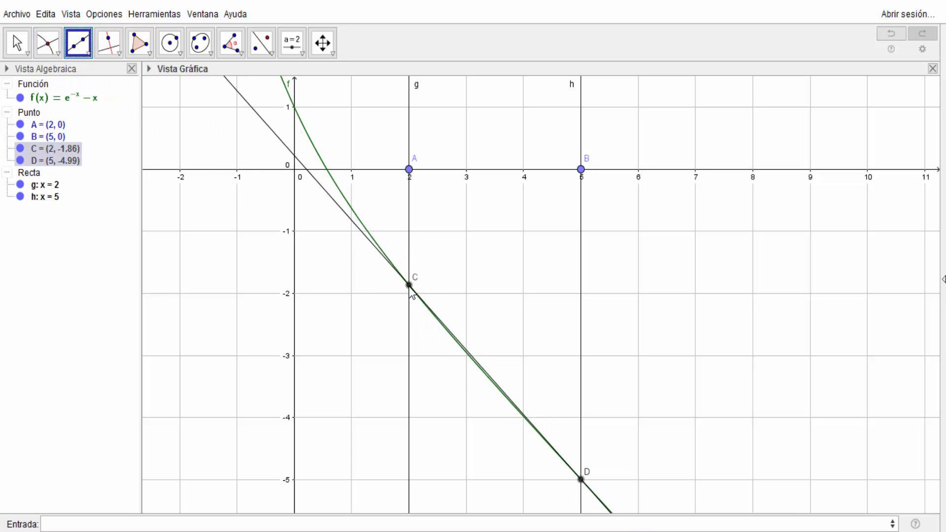
left_click(410, 288)
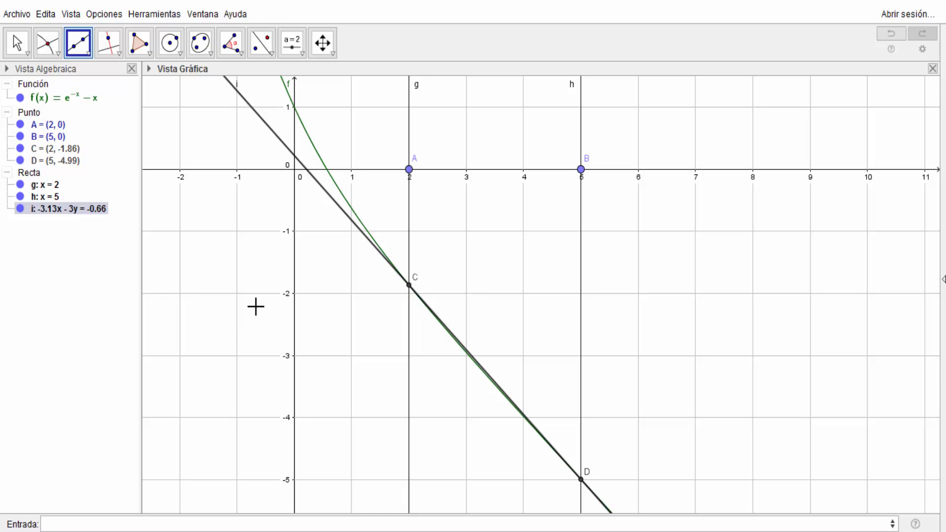
Examine the gap between the curve and the secant through C and D, and where that secant crosses the x-axis.
left_click(18, 44)
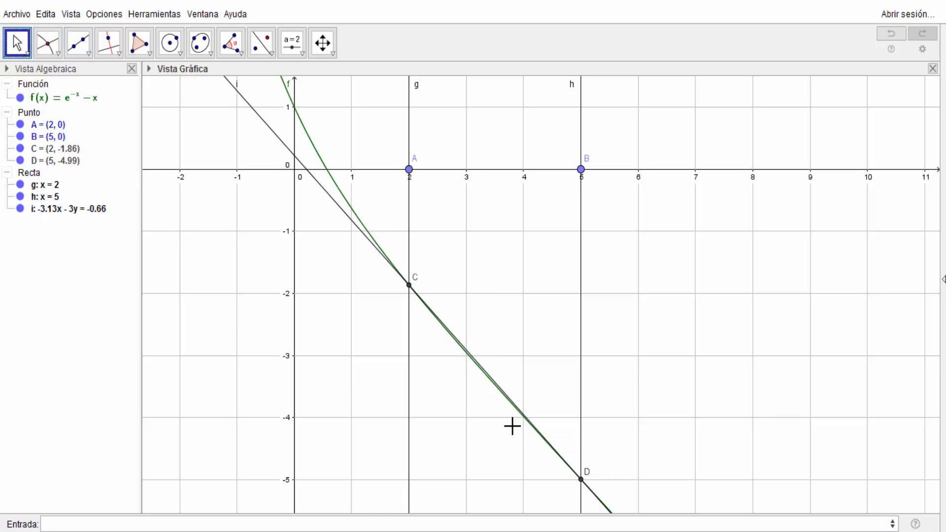
scroll(513, 426, "up", 3)
scroll(512, 426, "up", 5)
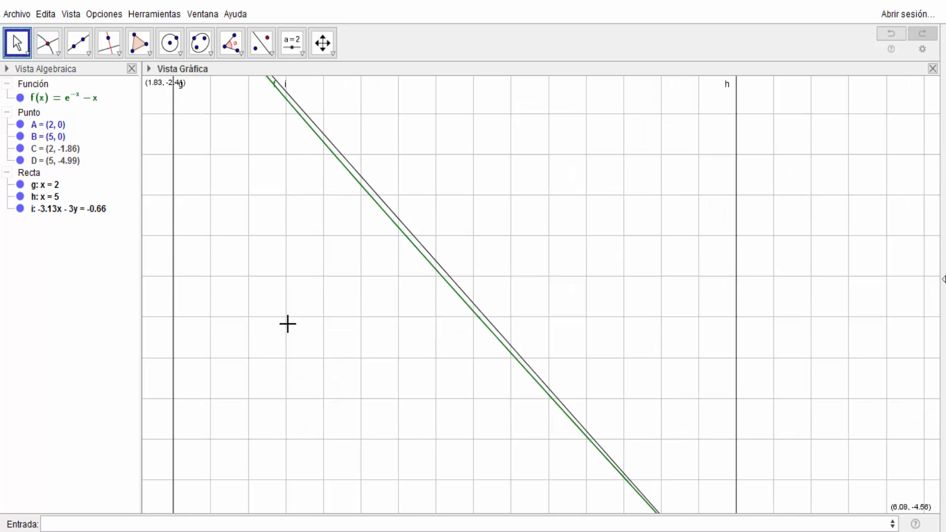
scroll(264, 369, "down", 1)
scroll(264, 369, "down", 10)
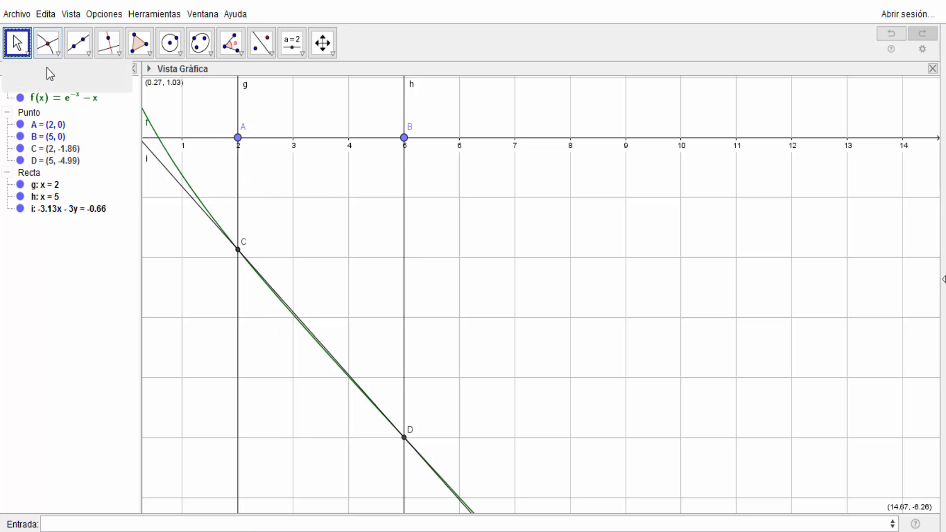
left_click_drag(284, 179, 479, 287)
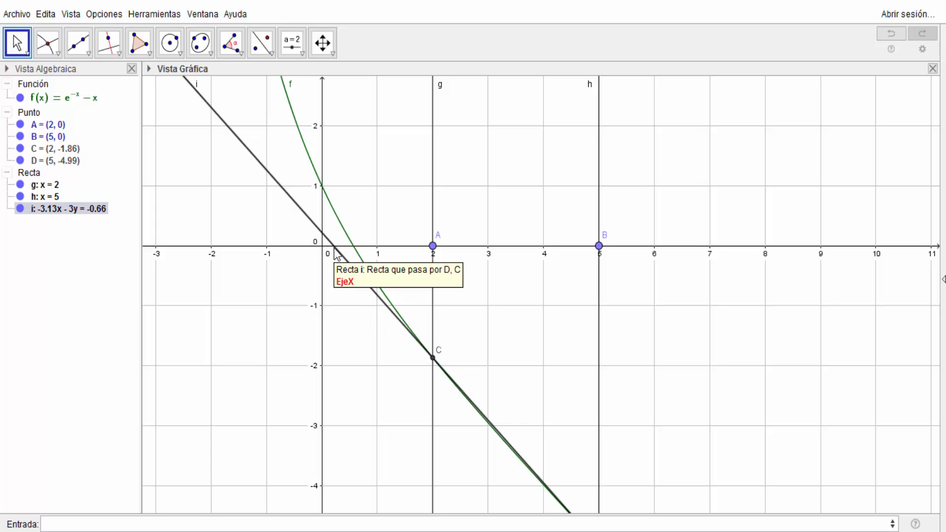
scroll(343, 293, "up", 10)
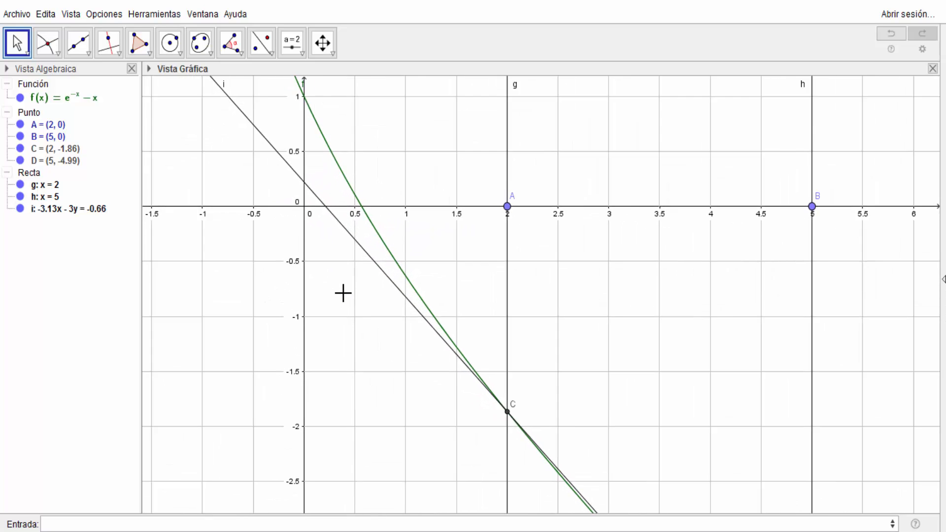
scroll(343, 293, "up", 1)
left_click_drag(402, 117, 511, 281)
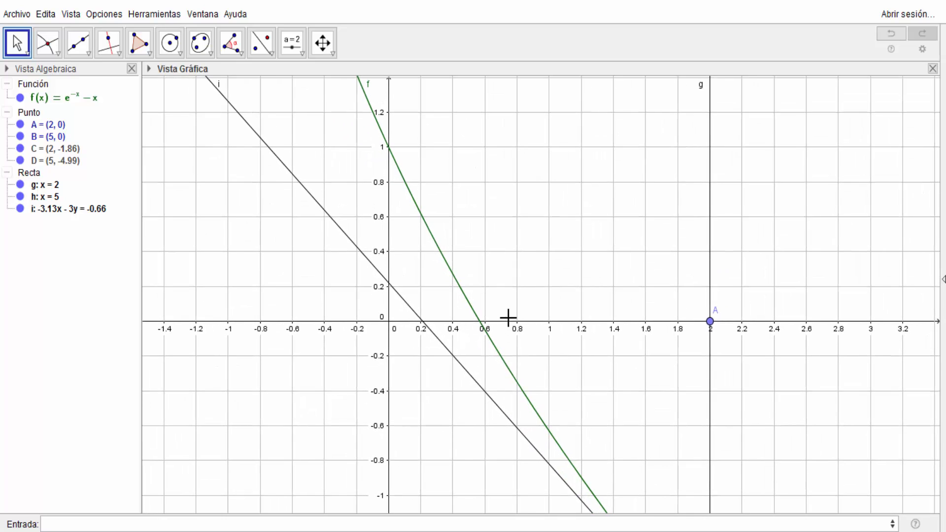
scroll(504, 319, "up", 2)
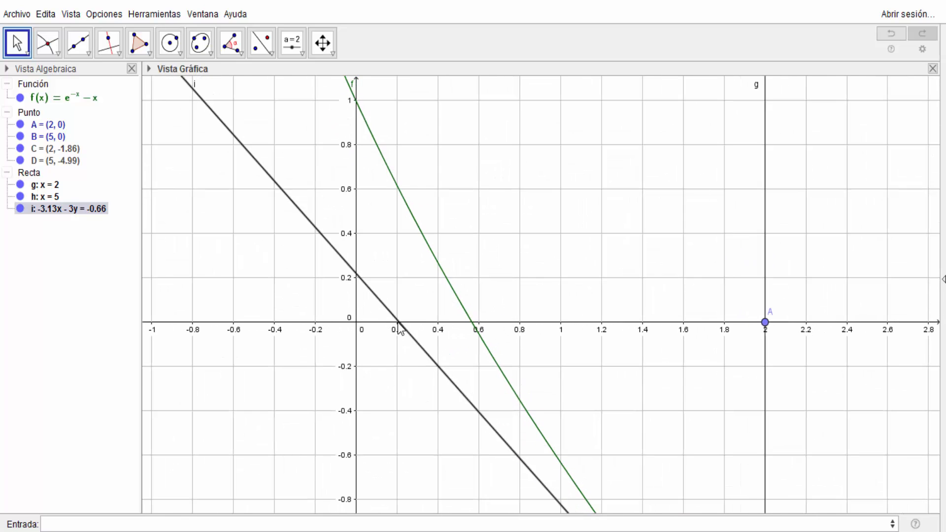
Draw a perpendicular to the x-axis at the x-intercept of the secant through C and D, and mark where it meets the curve f(x).
left_click(109, 34)
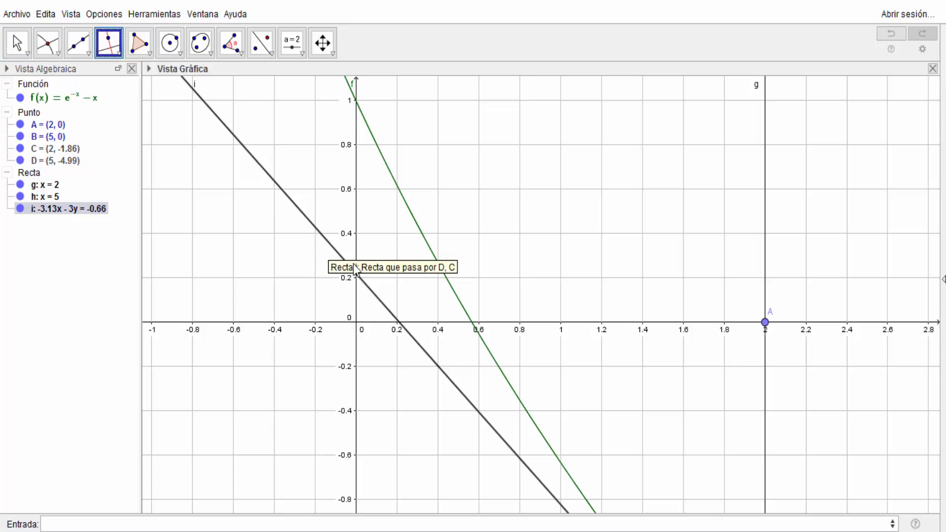
left_click(402, 324)
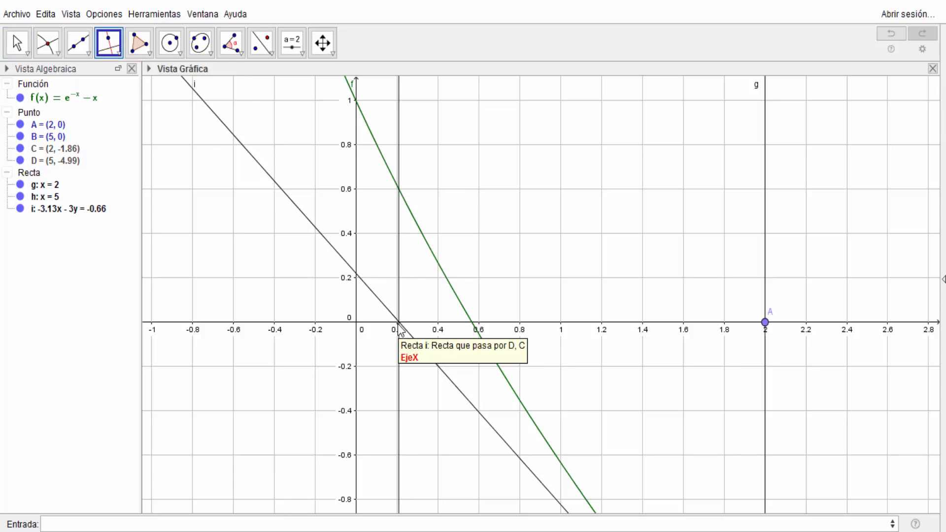
left_click(399, 329)
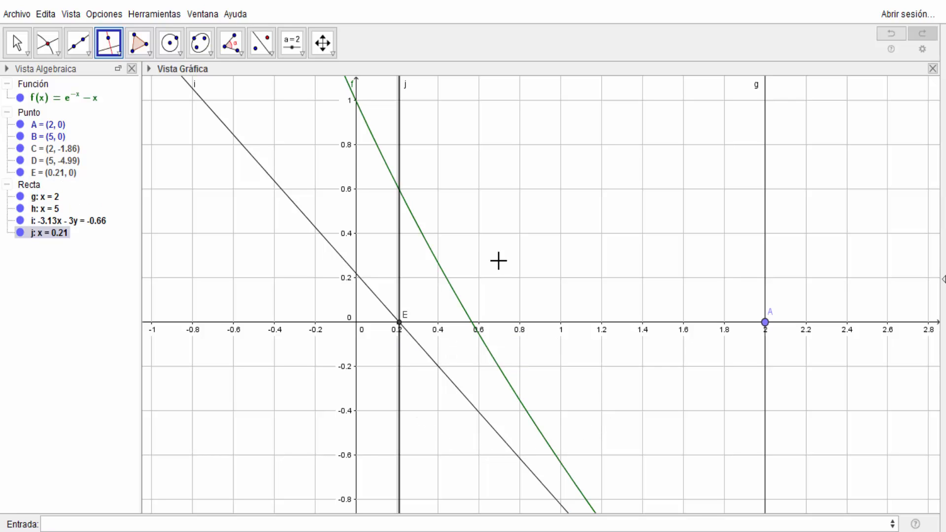
left_click(47, 51)
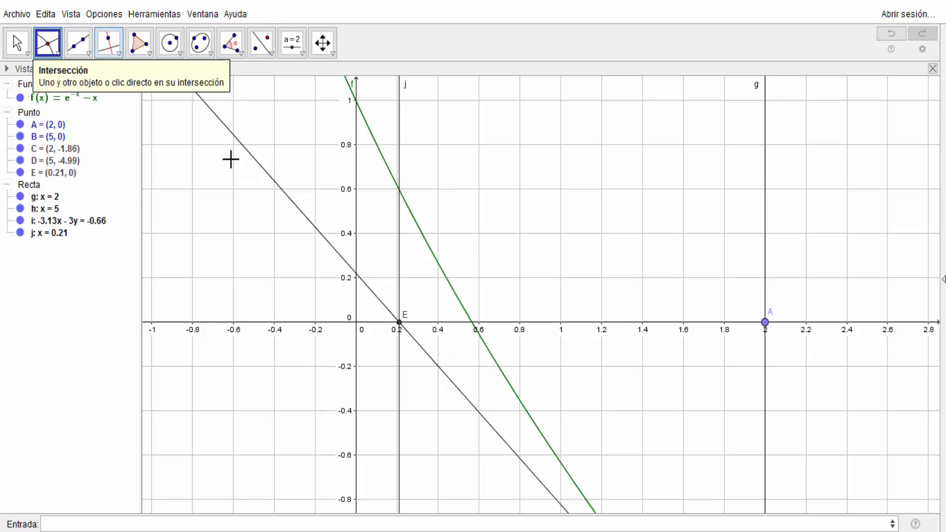
left_click(400, 203)
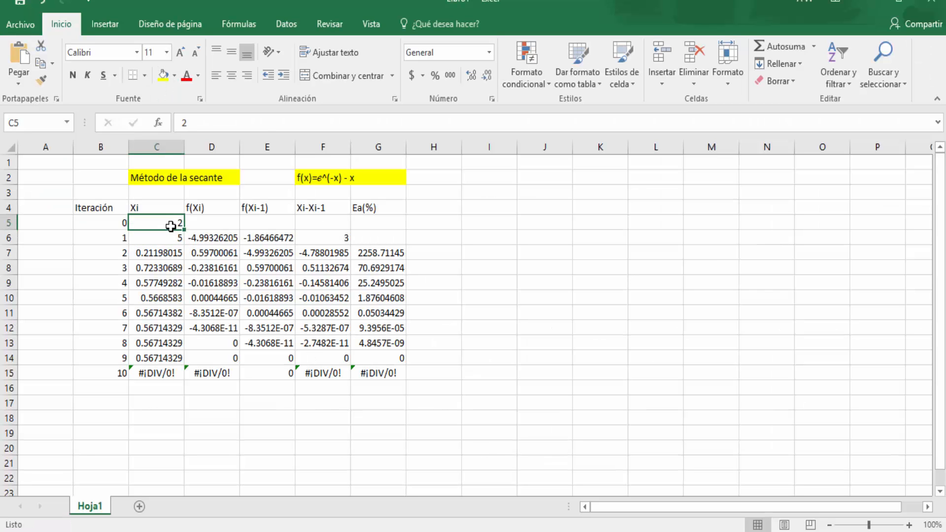
Switch to Excel and review the starting values in C5 and C6 and the Xi iterations below them.
left_click(171, 255)
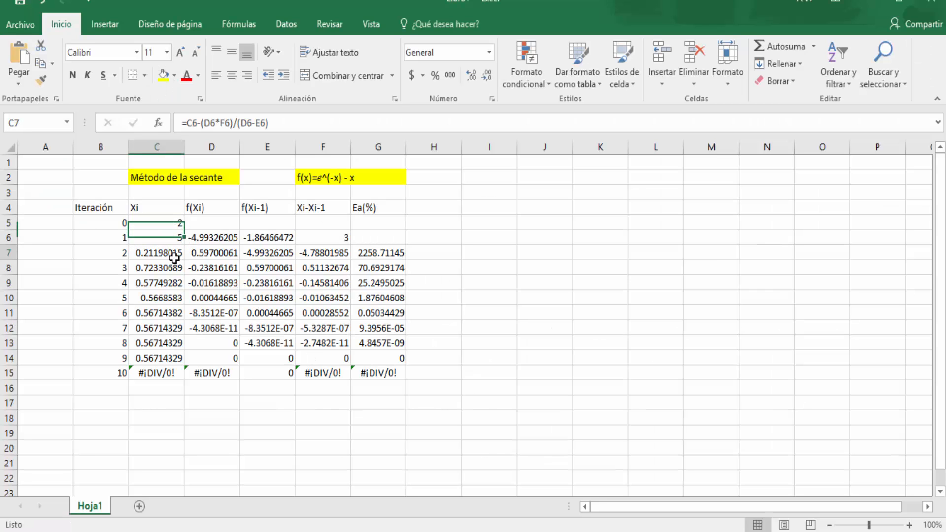
left_click(176, 225)
left_click(176, 237)
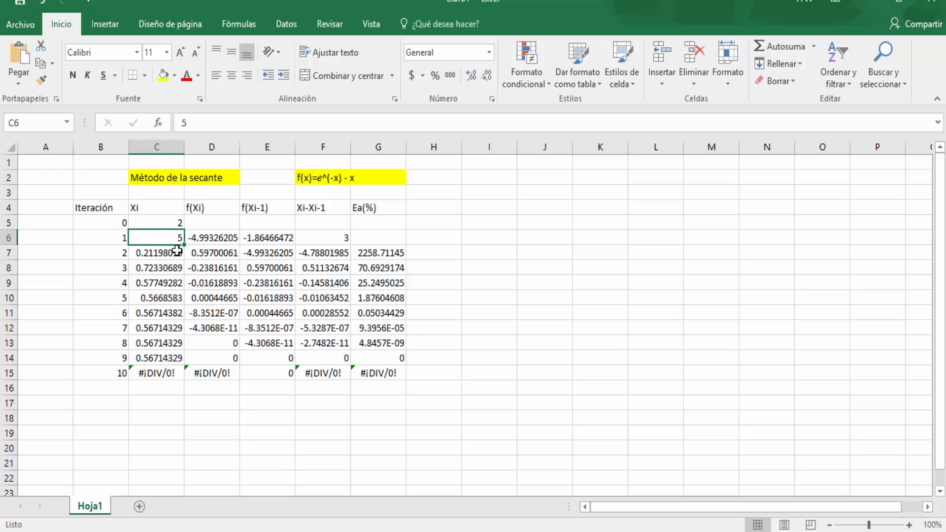
left_click_drag(173, 251, 173, 284)
left_click(173, 224)
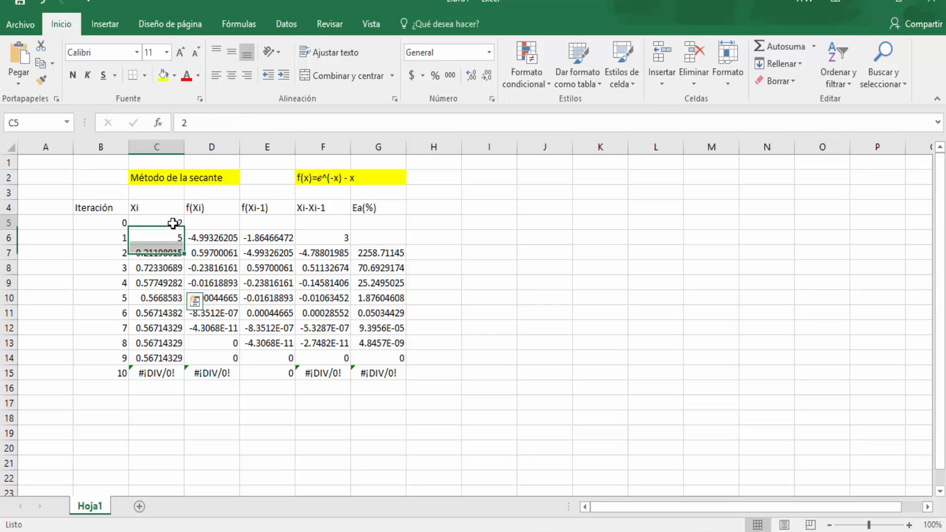
left_click(173, 240)
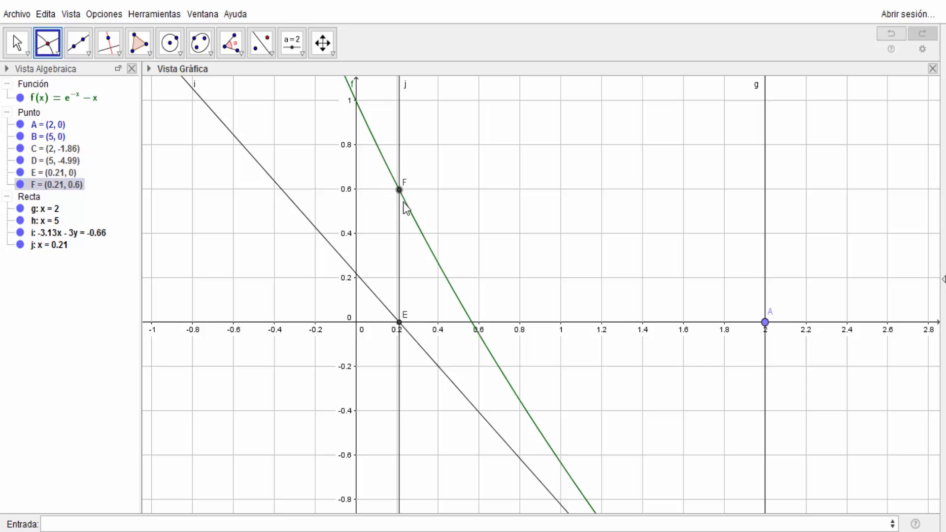
Return to GeoGebra and examine curve points F, C and D and the starting points A and B on the x-axis.
mouse_move(400, 193)
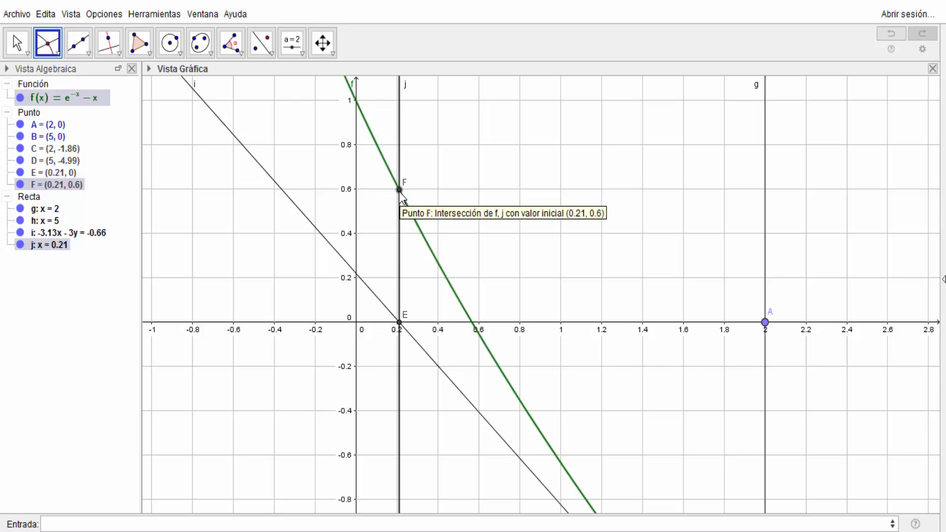
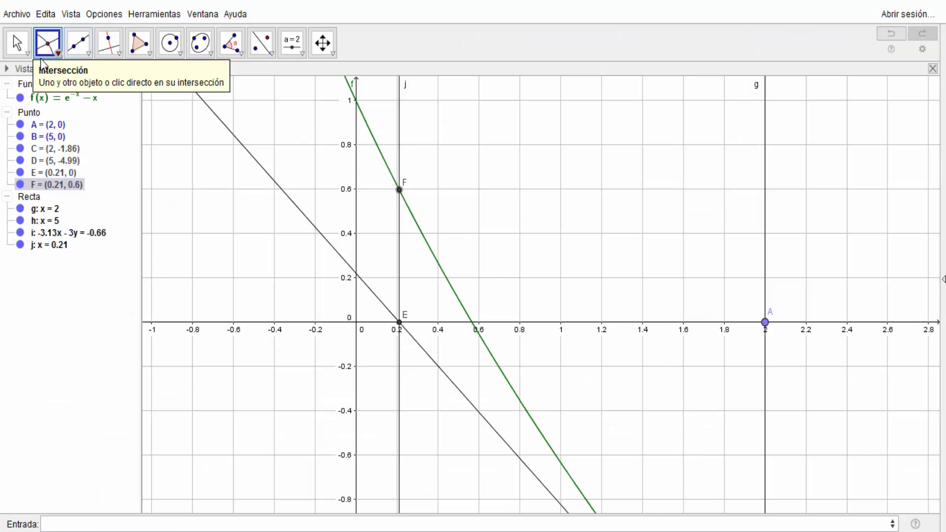
left_click(13, 43)
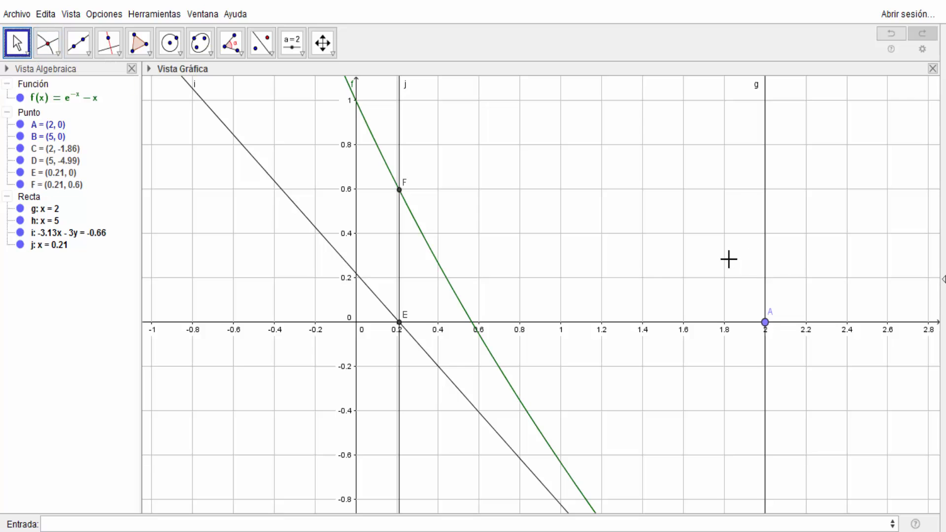
left_click_drag(626, 261, 537, 79)
scroll(538, 250, "down", 2)
scroll(539, 250, "down", 4)
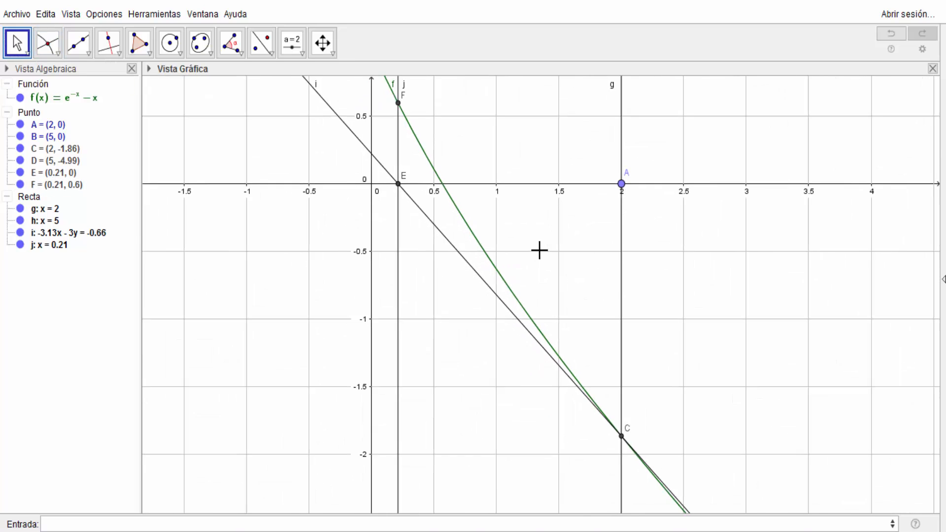
left_click(615, 198)
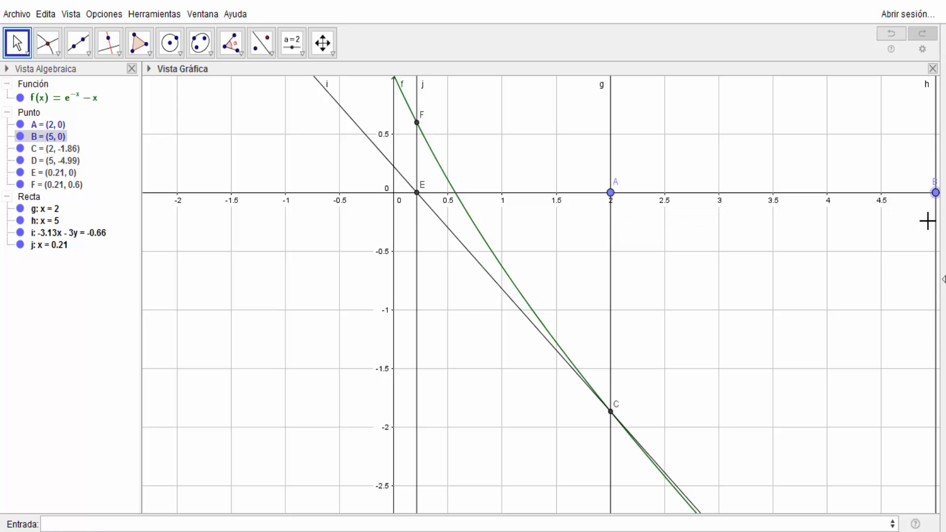
scroll(808, 405, "down", 4)
left_click_drag(807, 405, 690, 249)
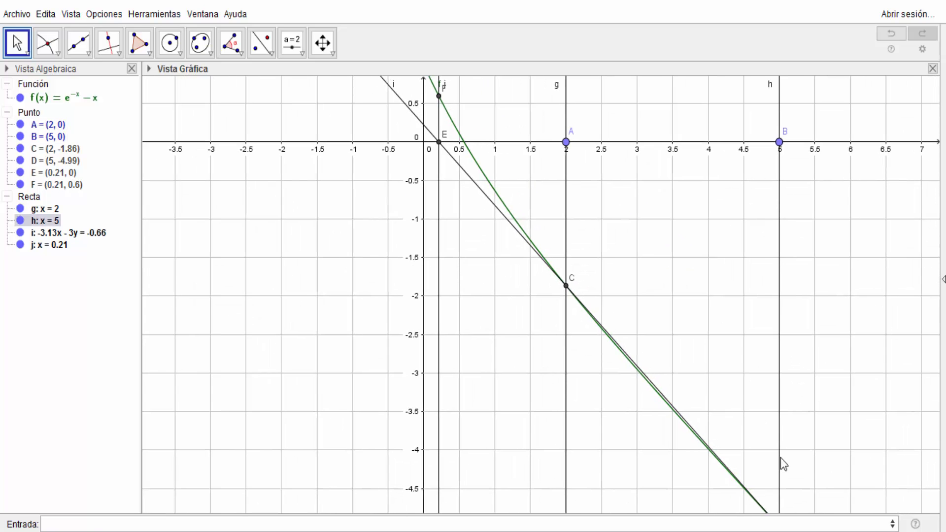
left_click_drag(750, 447, 692, 306)
scroll(648, 329, "down", 2)
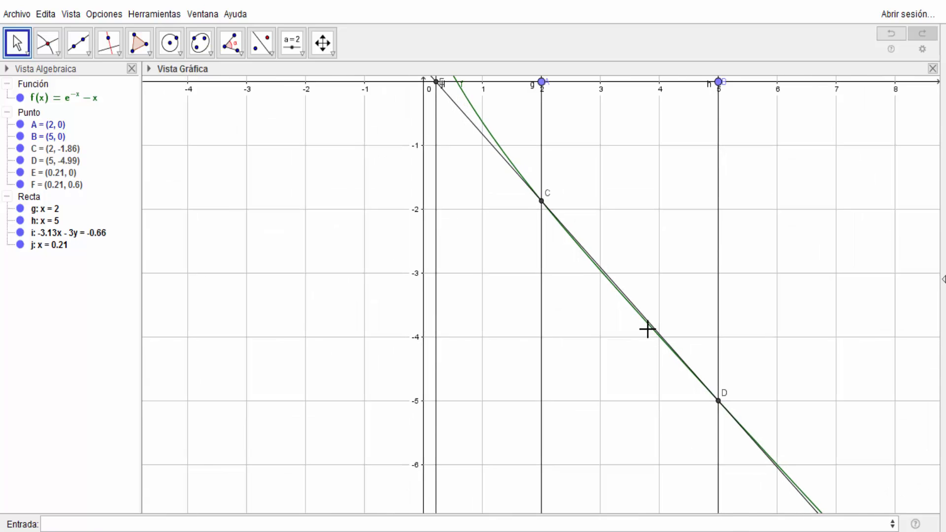
left_click_drag(669, 219, 655, 292)
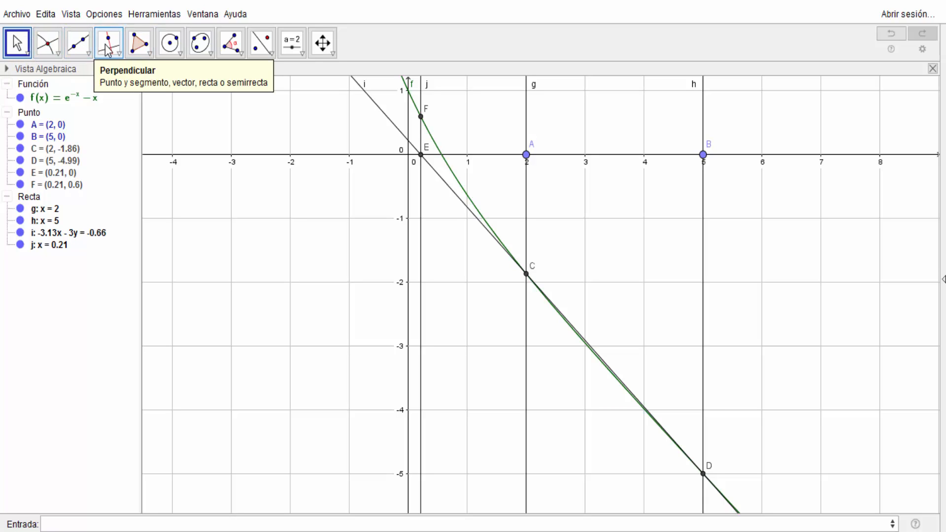
Draw the second secant line through points F and D on the curve.
left_click(78, 42)
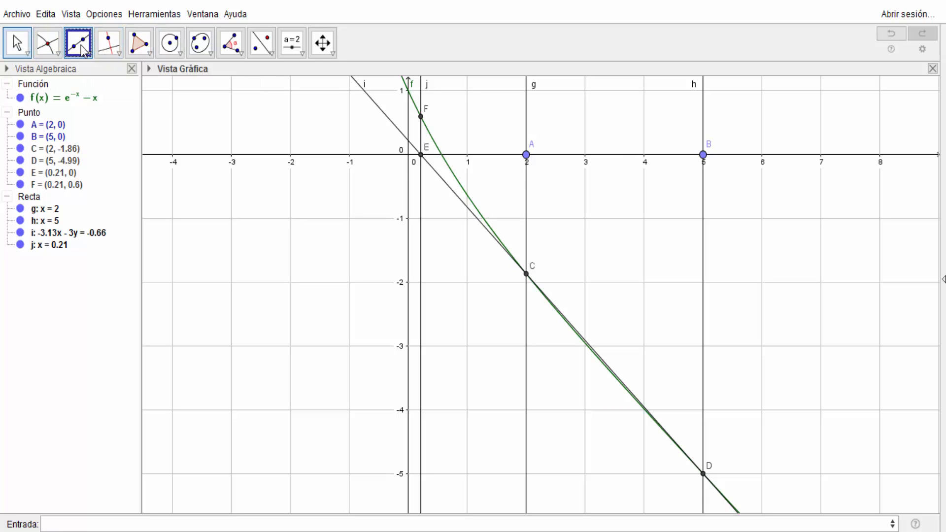
left_click(422, 117)
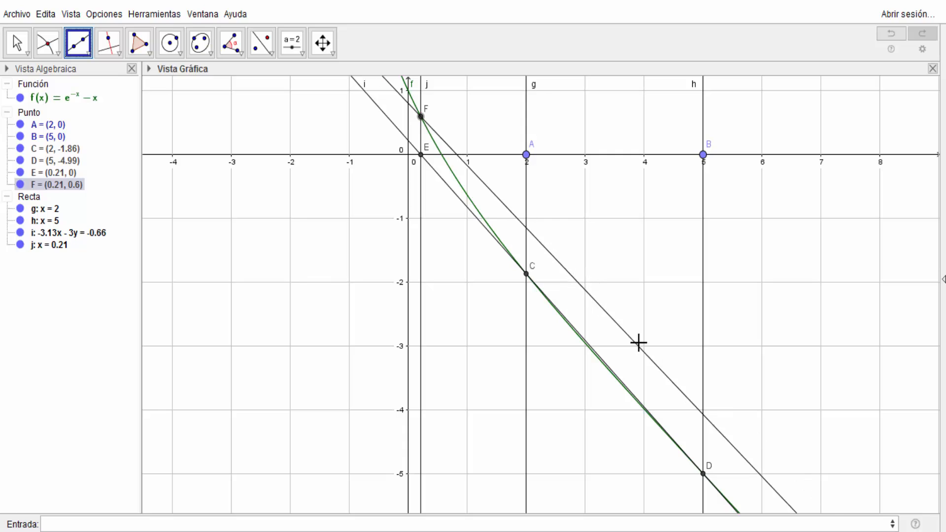
left_click(703, 473)
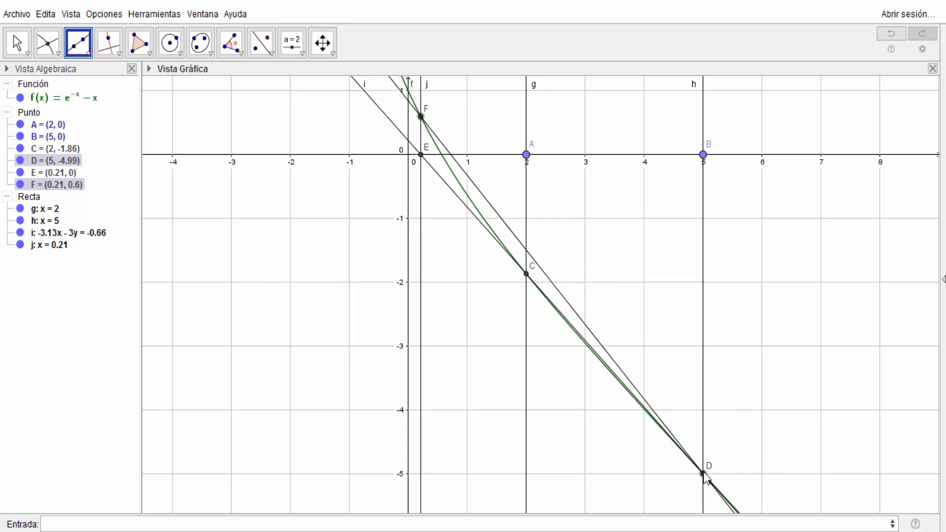
left_click(704, 474)
Examine where the secant line through F and D crosses the x-axis, compared with the root of the curve f(x).
left_click(25, 48)
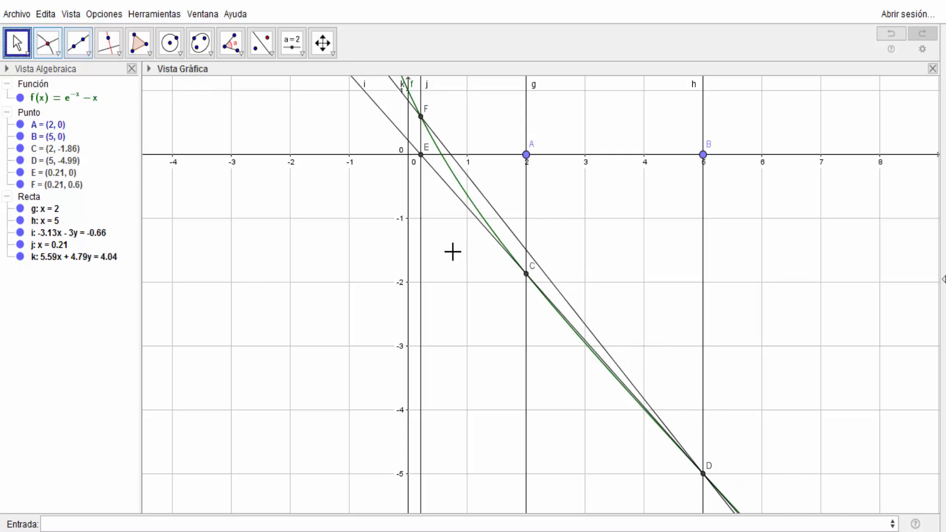
scroll(465, 255, "up", 5)
left_click_drag(500, 143, 629, 311)
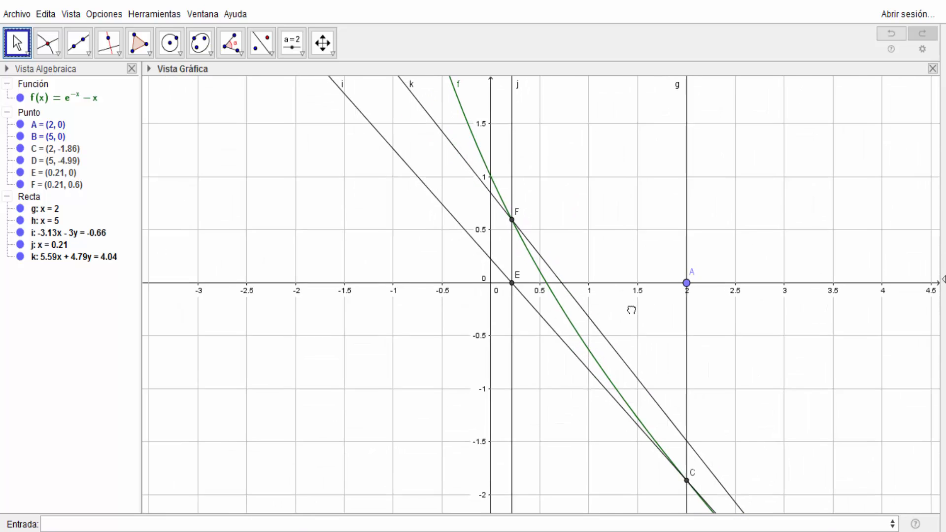
scroll(629, 319, "up", 8)
scroll(630, 319, "up", 7)
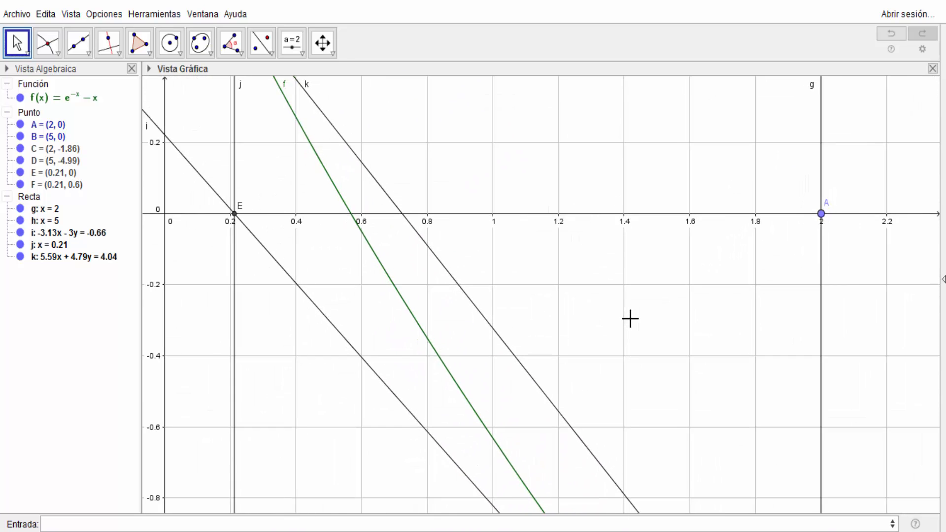
left_click_drag(389, 142, 580, 303)
scroll(578, 302, "up", 1)
scroll(579, 302, "up", 9)
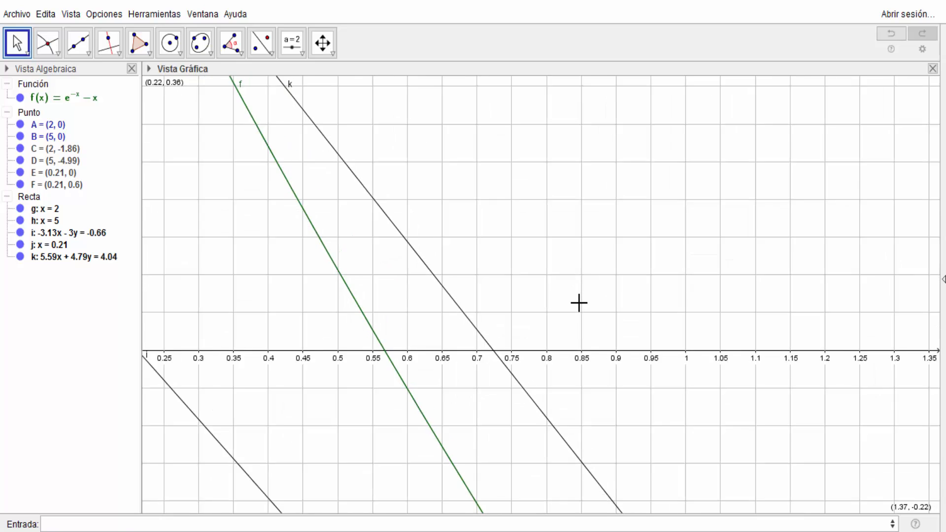
left_click_drag(463, 332, 481, 243)
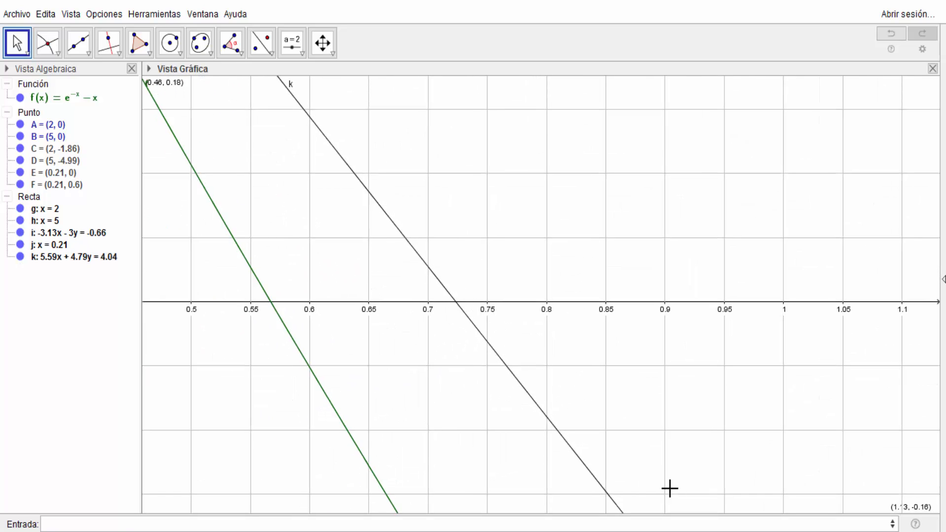
Switch to Excel to check the Xi value of iteration 3 in C8, and return to GeoGebra.
left_click(689, 531)
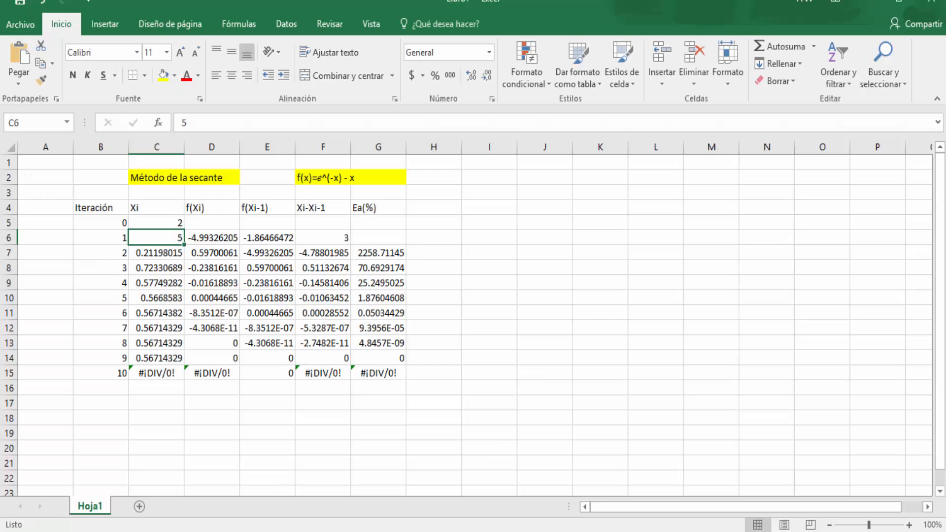
left_click(170, 267)
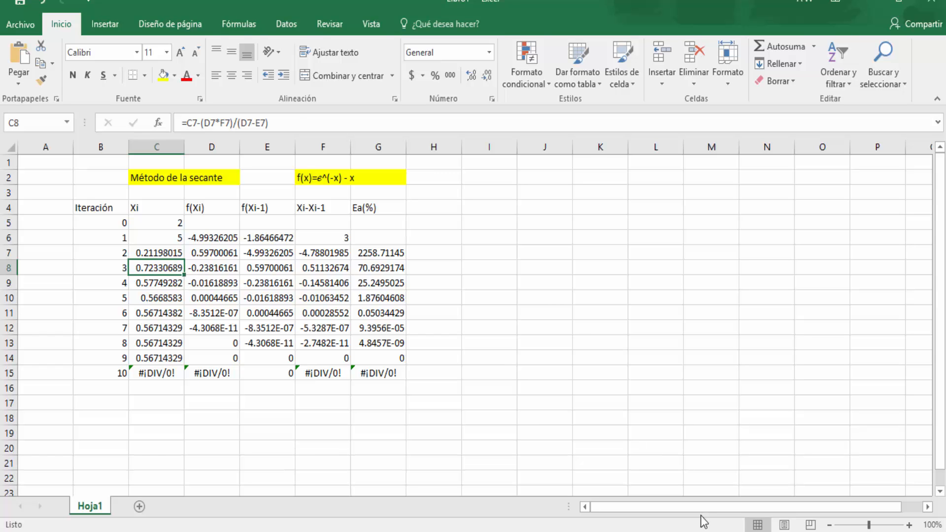
key("alt+Tab")
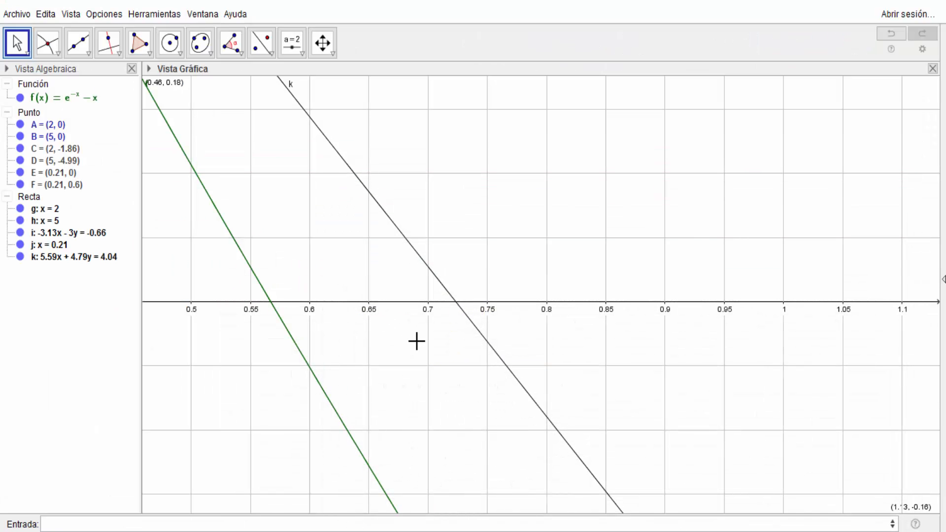
Examine both secant lines around points E, F, A and C and their crossings with the x-axis.
scroll(416, 340, "down", 10)
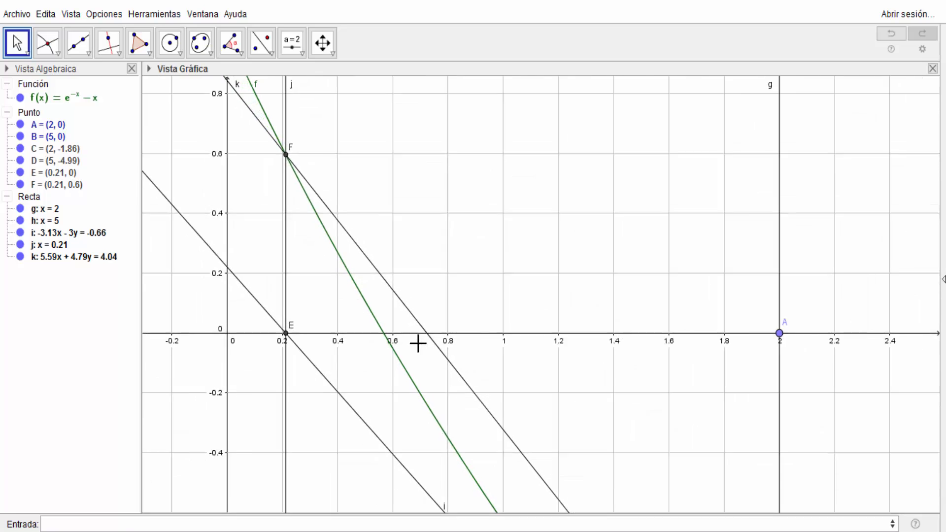
scroll(417, 344, "down", 4)
left_click_drag(561, 281, 507, 227)
scroll(524, 229, "down", 4)
scroll(524, 229, "down", 1)
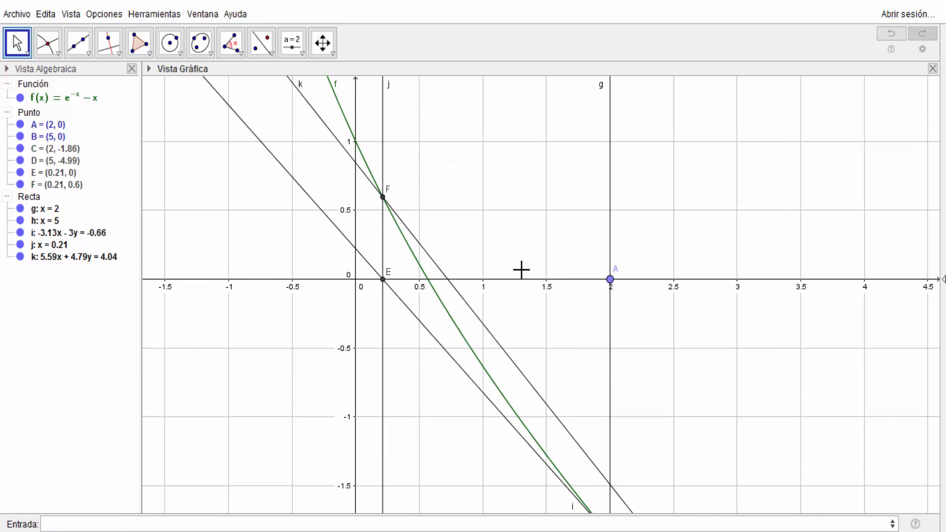
scroll(695, 388, "down", 3)
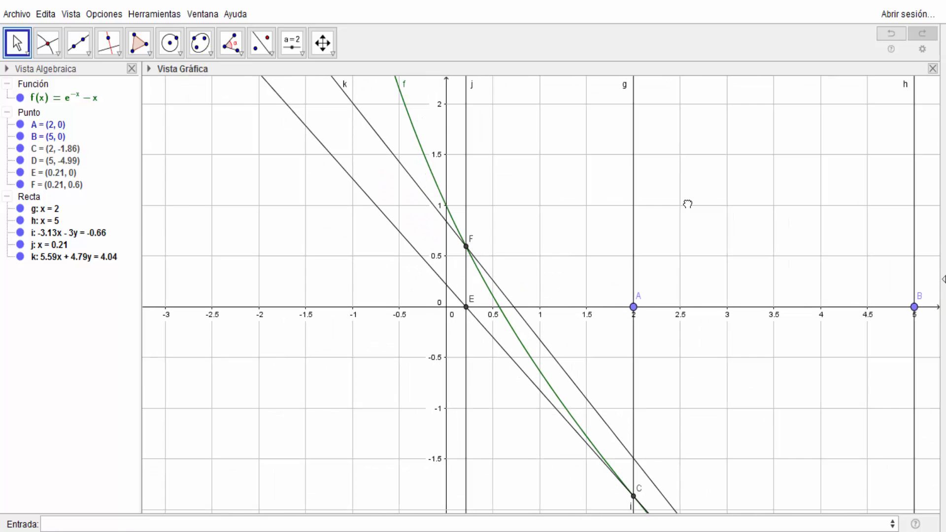
left_click_drag(686, 202, 639, 124)
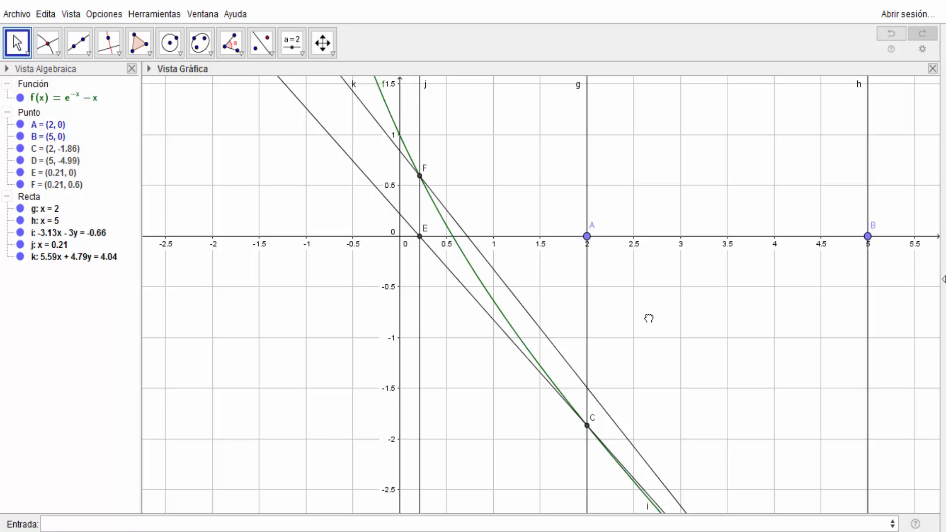
left_click_drag(648, 319, 621, 201)
scroll(374, 213, "up", 5)
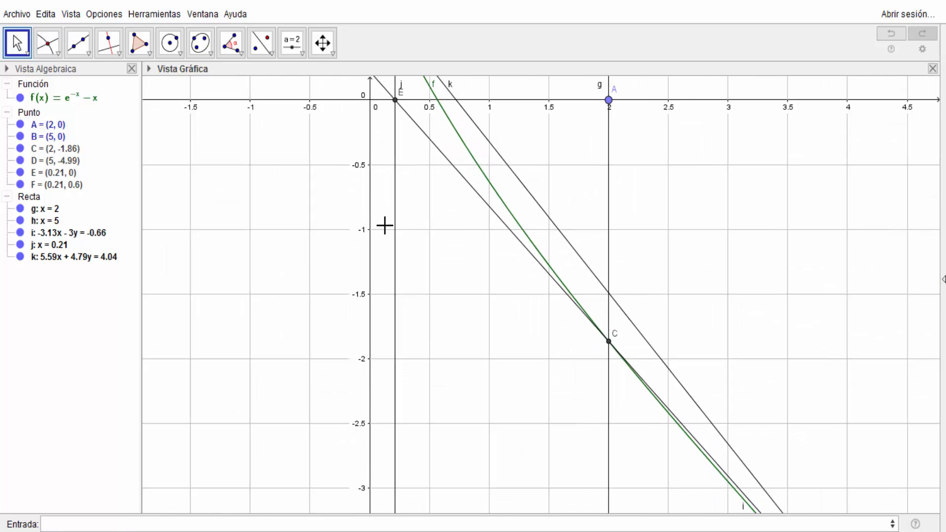
left_click_drag(401, 173, 513, 409)
scroll(513, 408, "up", 10)
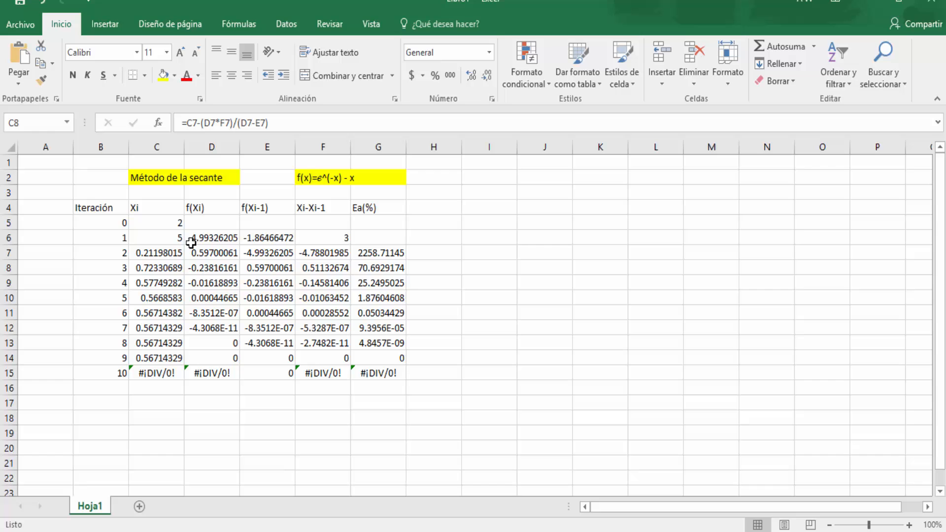
Check the Xi value of iteration 2 in Excel cell C7 and compare it with points E and F in GeoGebra.
left_click(179, 253)
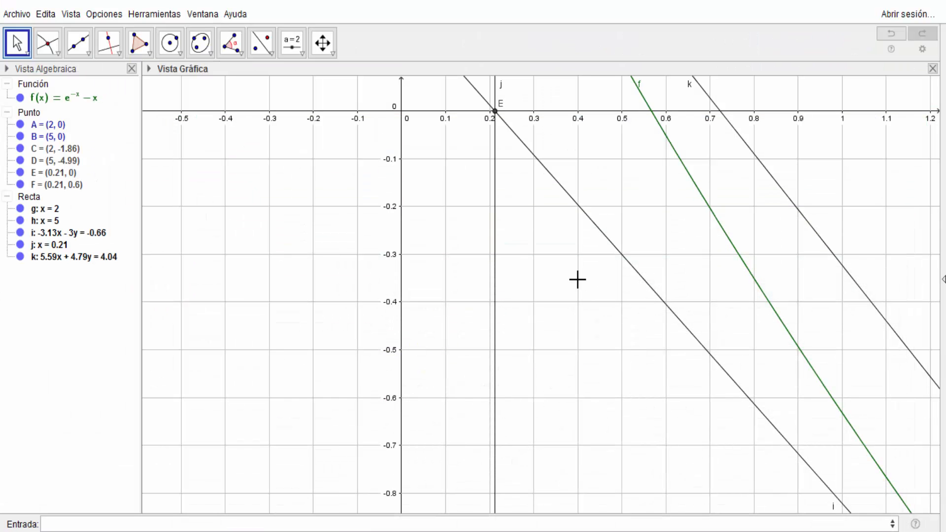
left_click_drag(577, 279, 605, 513)
scroll(596, 407, "down", 4)
scroll(596, 407, "down", 1)
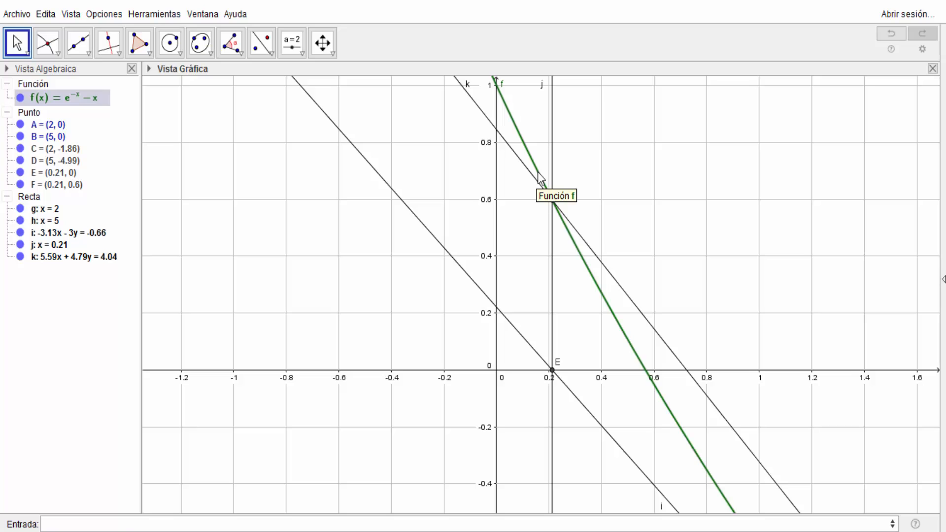
scroll(589, 375, "down", 7)
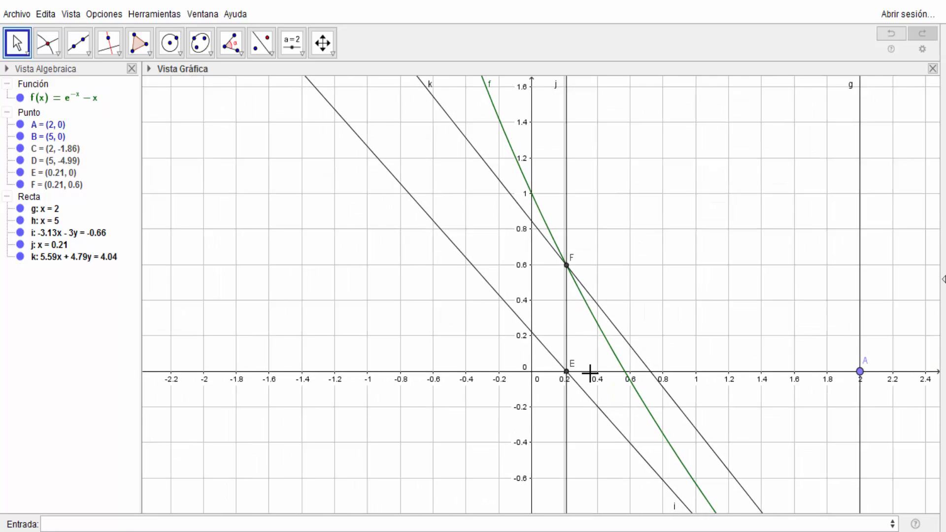
left_click_drag(710, 281, 523, 109)
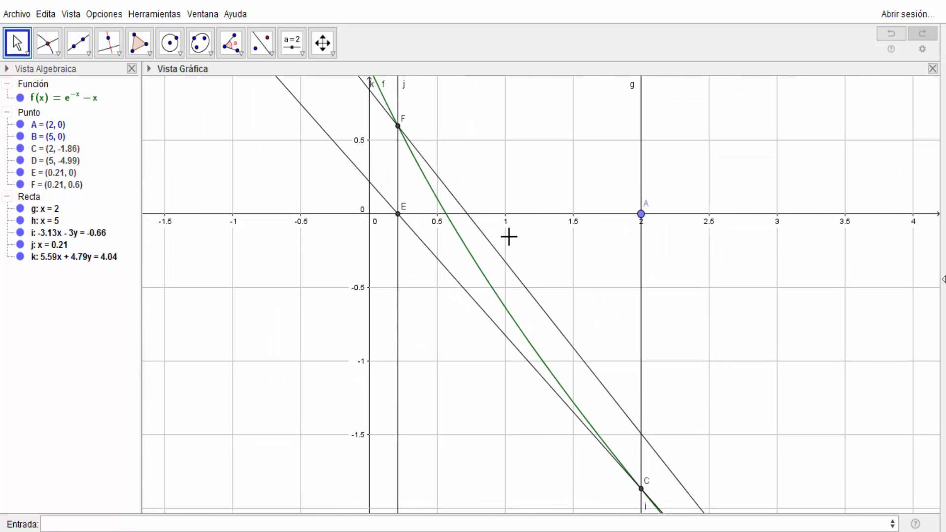
Switch to Excel and review the Xi values of iterations 1 and 2 in C6 and C7.
left_click(609, 529)
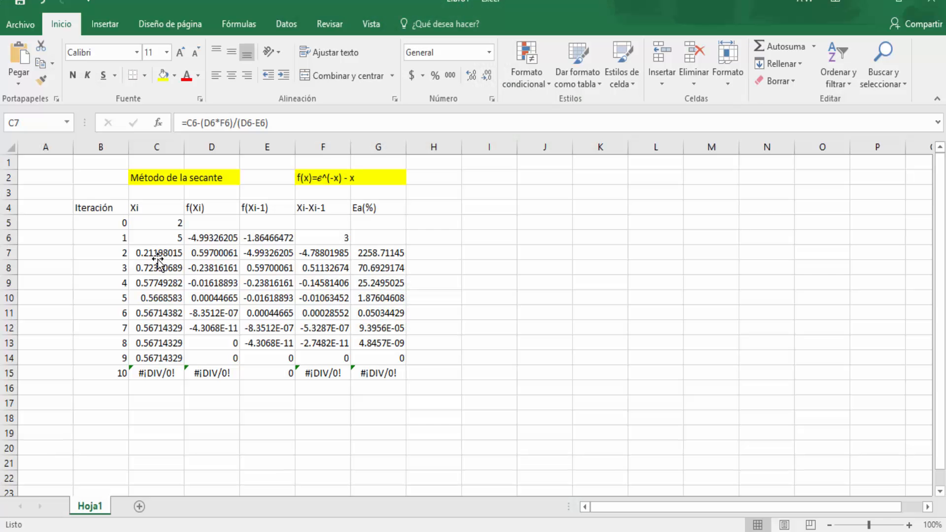
left_click(158, 254)
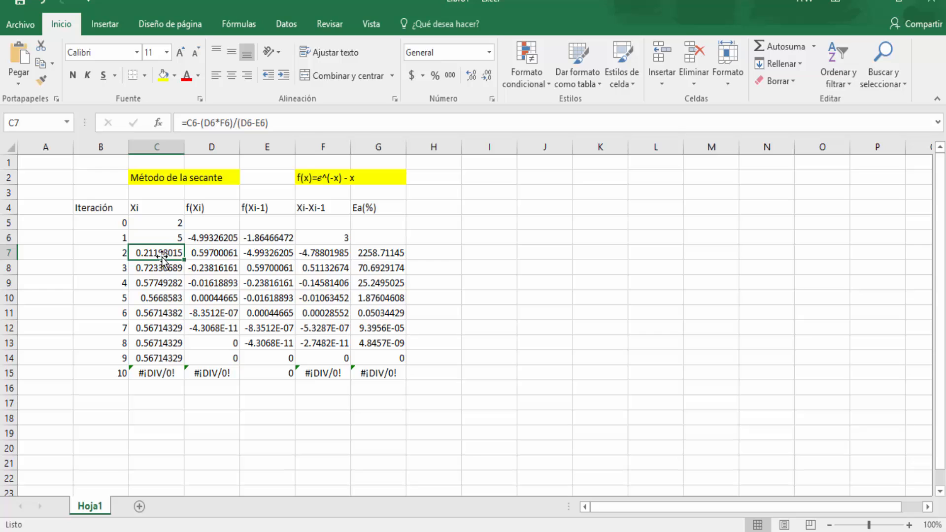
left_click(163, 240)
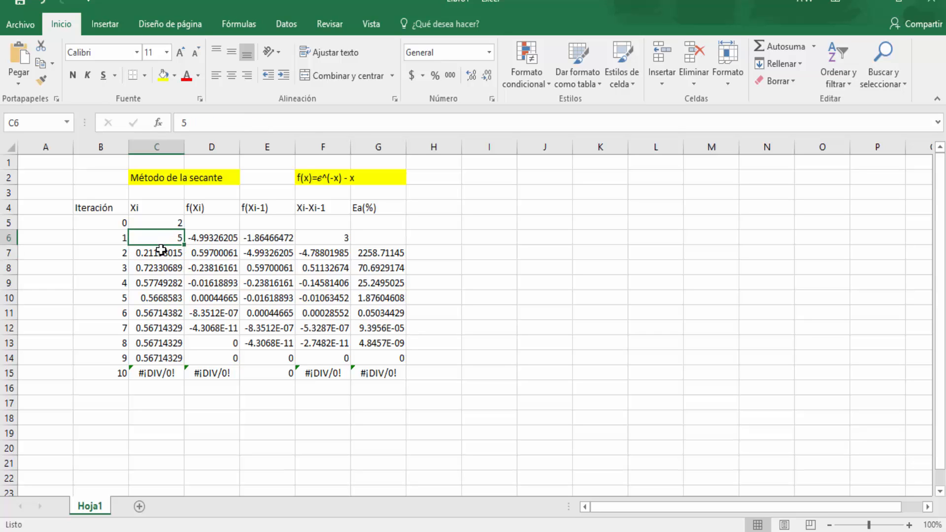
left_click(161, 249)
left_click(161, 240)
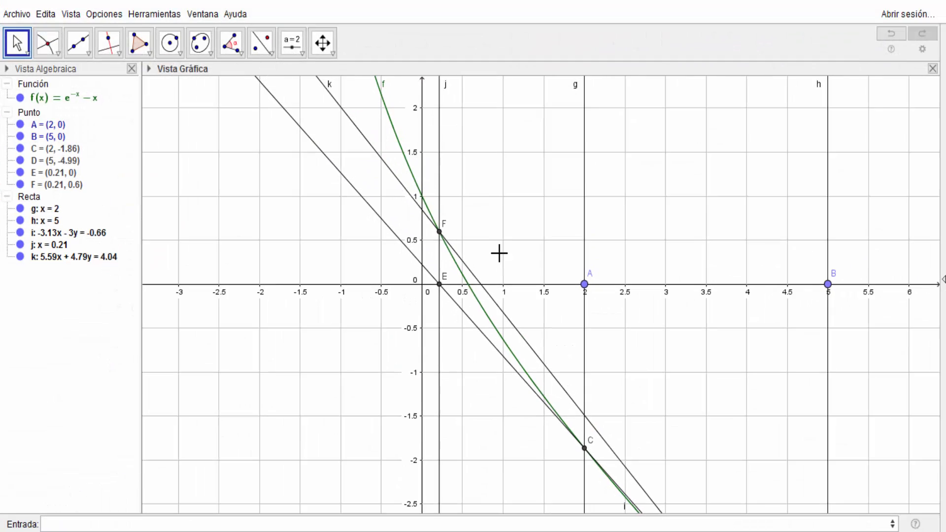
Return to GeoGebra and examine points F and D of the second secant and its x-axis crossing near the root.
left_click_drag(502, 231, 472, 178)
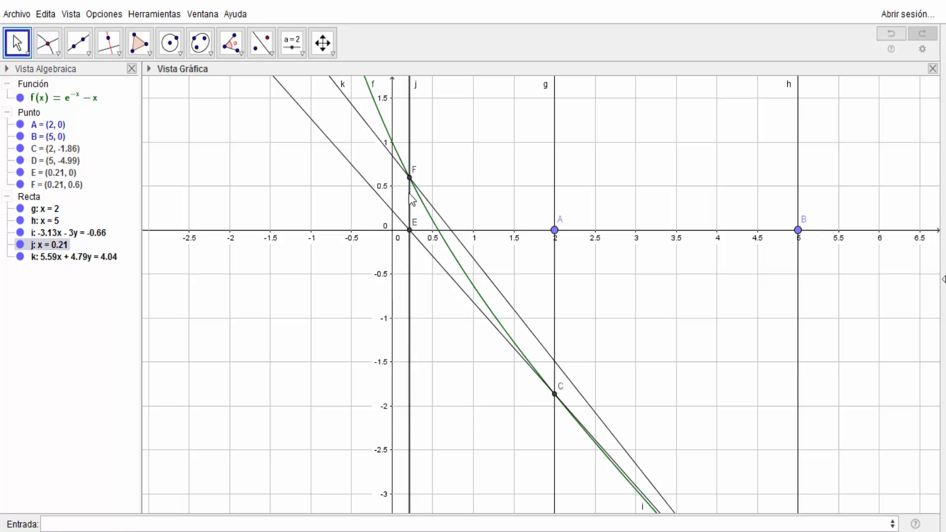
scroll(686, 371, "down", 5)
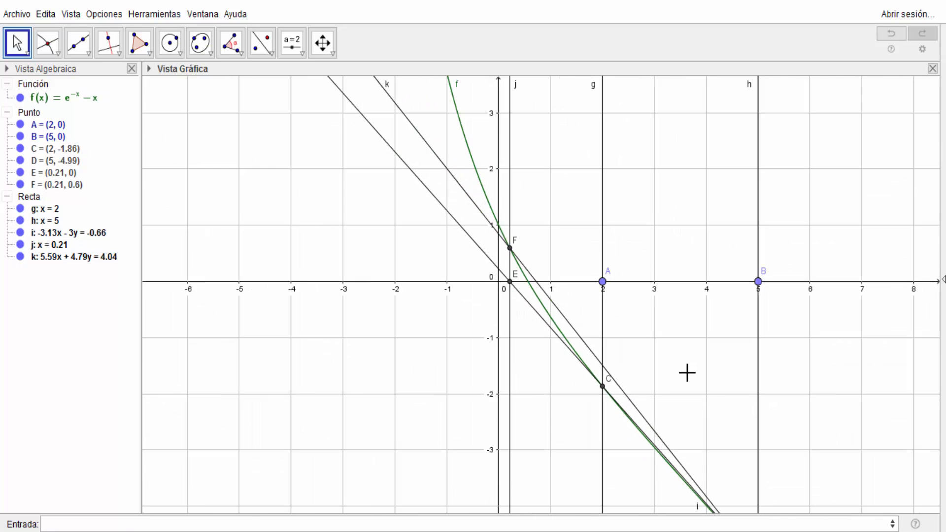
left_click_drag(687, 373, 602, 223)
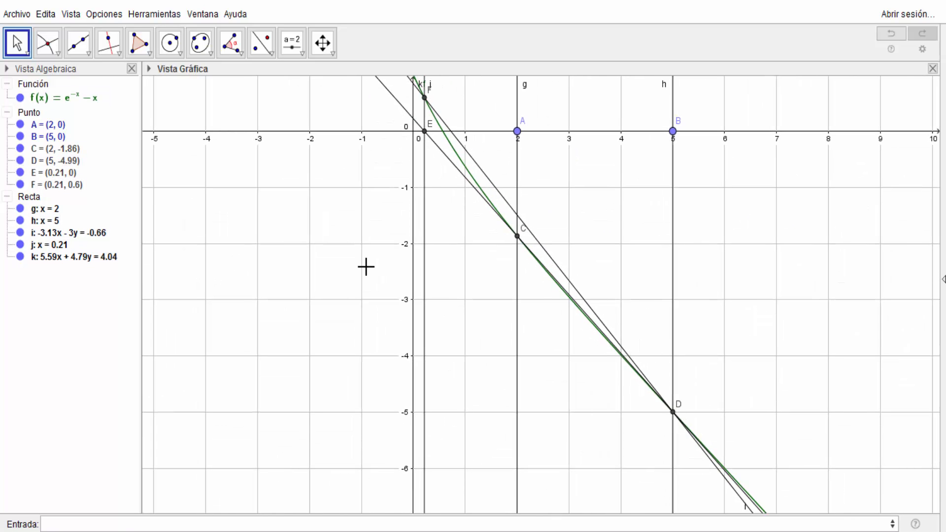
scroll(366, 266, "up", 5)
left_click_drag(602, 179, 610, 448)
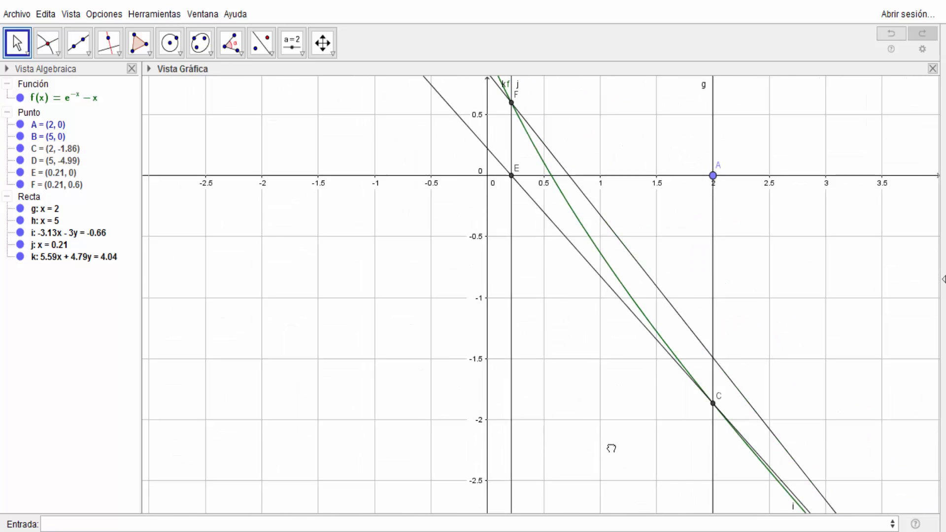
scroll(609, 443, "up", 6)
left_click_drag(699, 167, 709, 444)
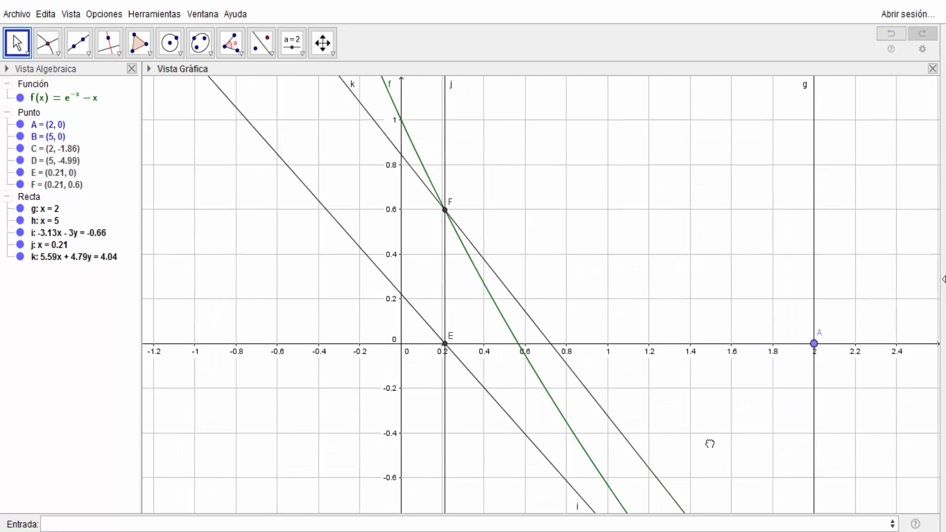
scroll(667, 403, "up", 4)
left_click(546, 379)
scroll(546, 379, "up", 4)
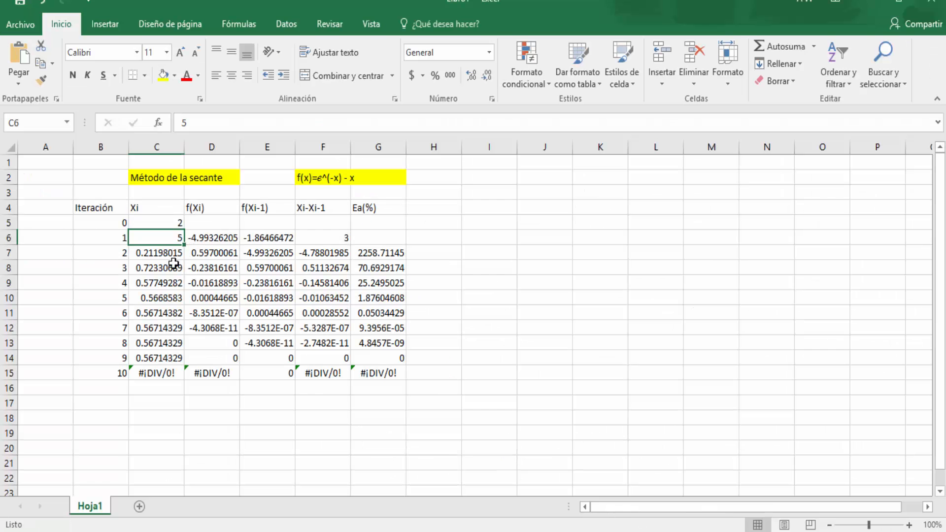
Switch to Excel and review the successive Xi iterations in C8, C9, C10 and C12.
left_click(172, 268)
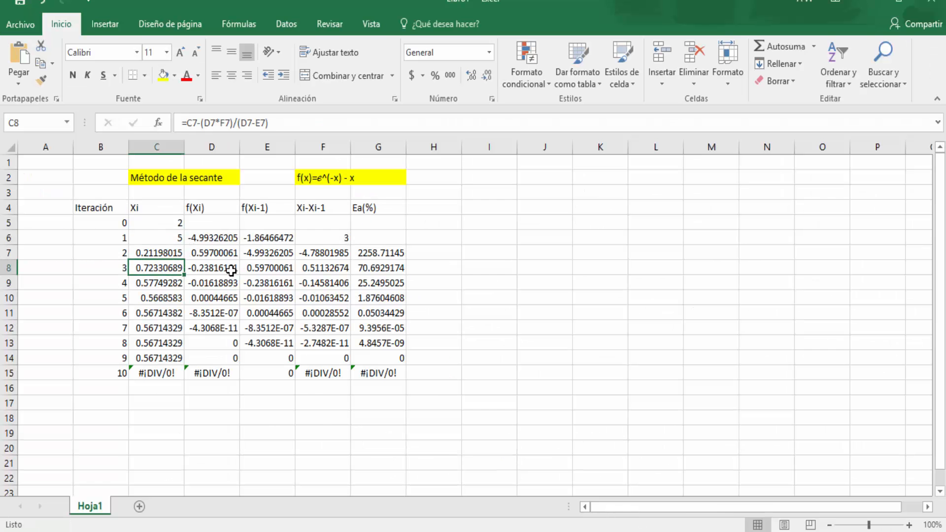
left_click(160, 283)
left_click(162, 298)
left_click(161, 327)
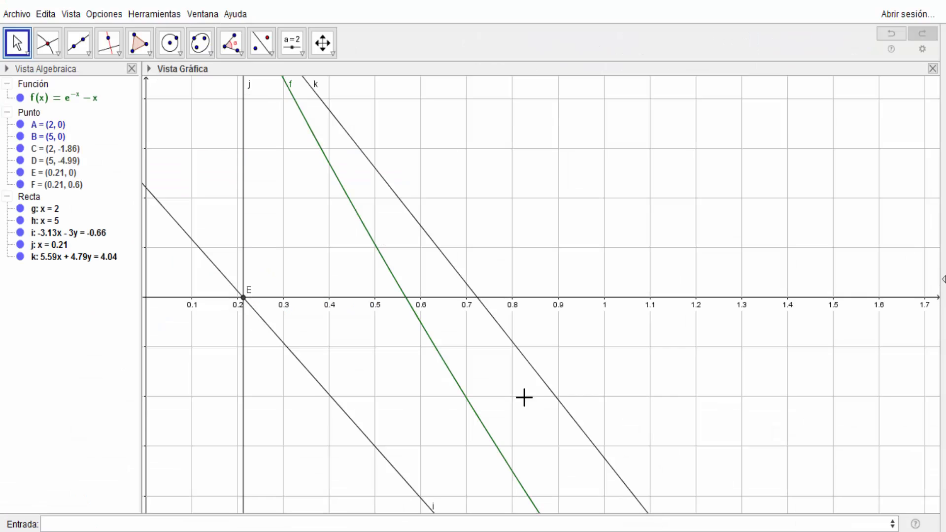
Return to GeoGebra and delete the vertical line through E and the secant line through C and D.
scroll(406, 358, "down", 7)
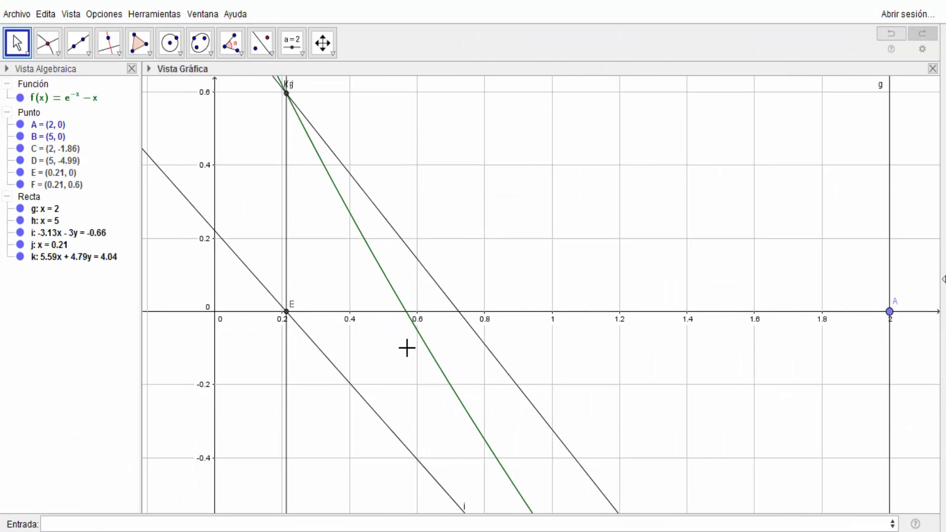
scroll(625, 333, "down", 4)
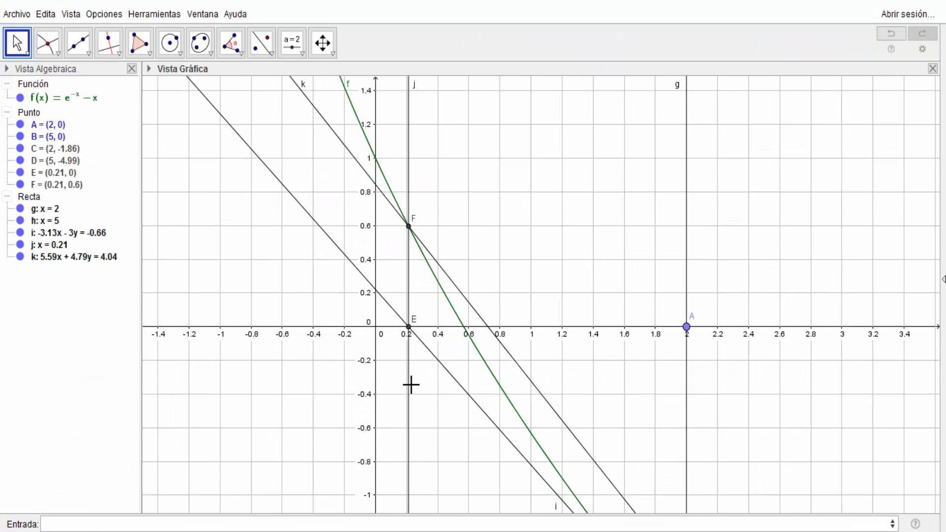
right_click(408, 385)
left_click(475, 527)
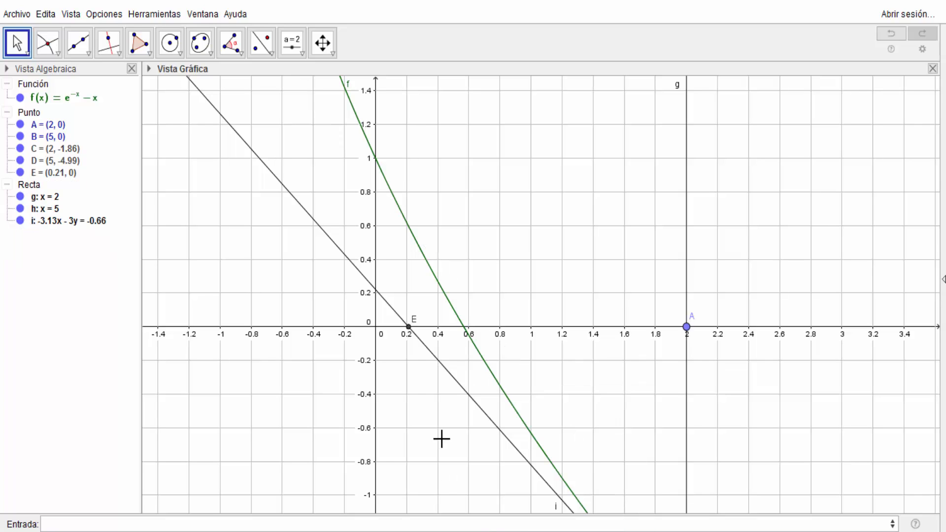
right_click(438, 363)
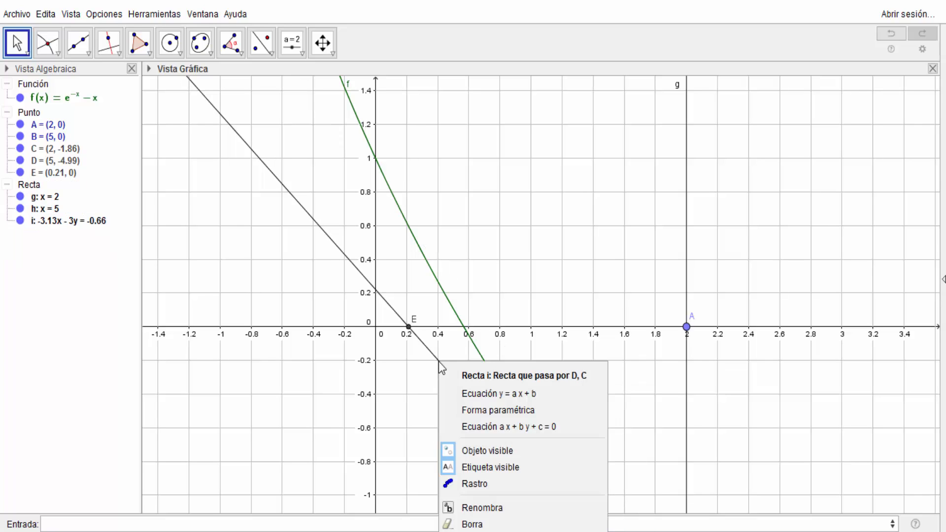
left_click(495, 526)
scroll(842, 424, "down", 8)
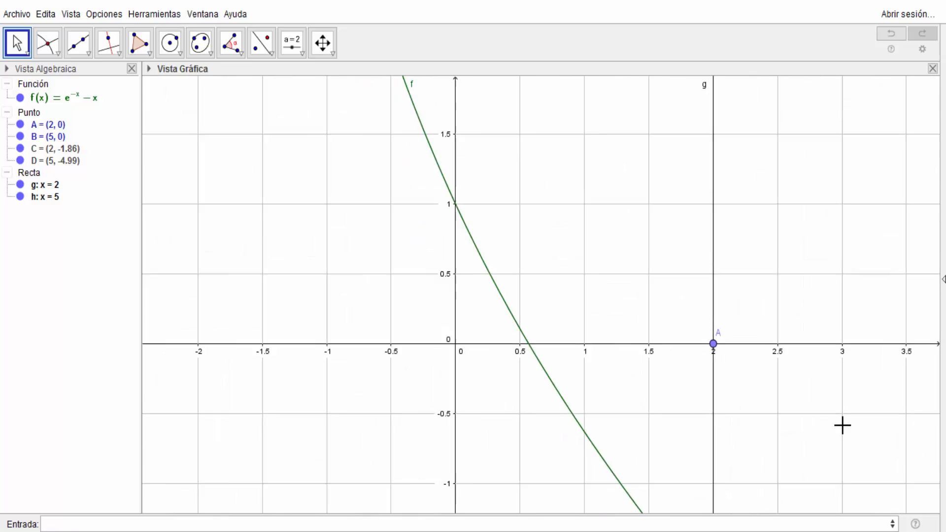
Switch to Excel and swap the starting values, entering 5 in C5 and 2 in C6, then select the iteration 3 Xi value.
left_click_drag(624, 226, 443, 59)
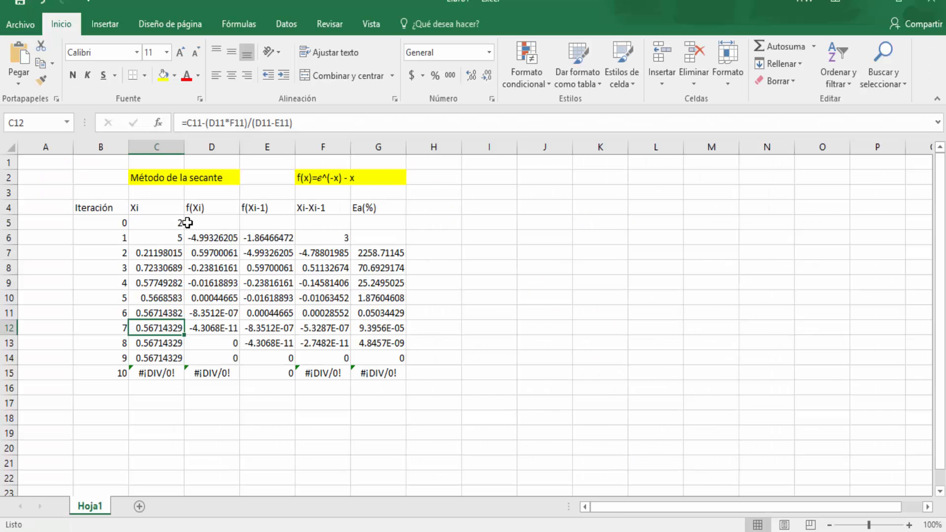
left_click(185, 223)
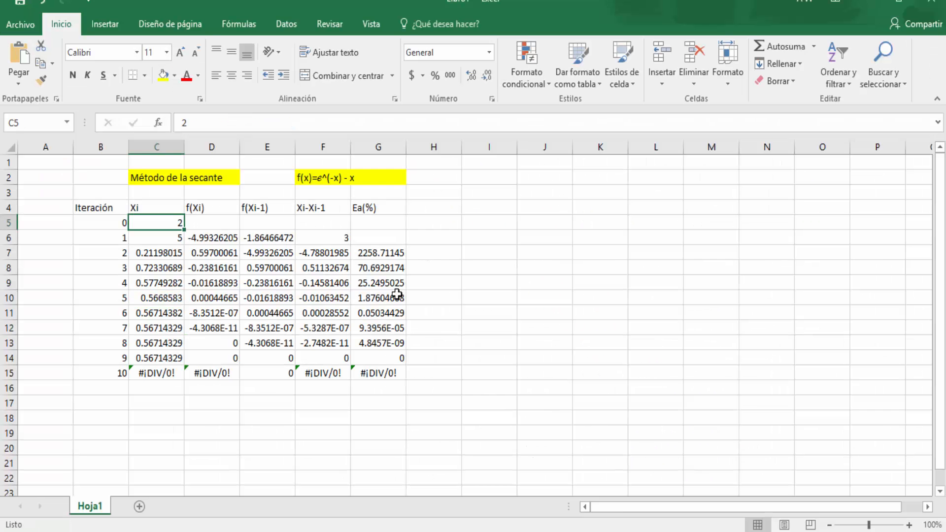
type("5")
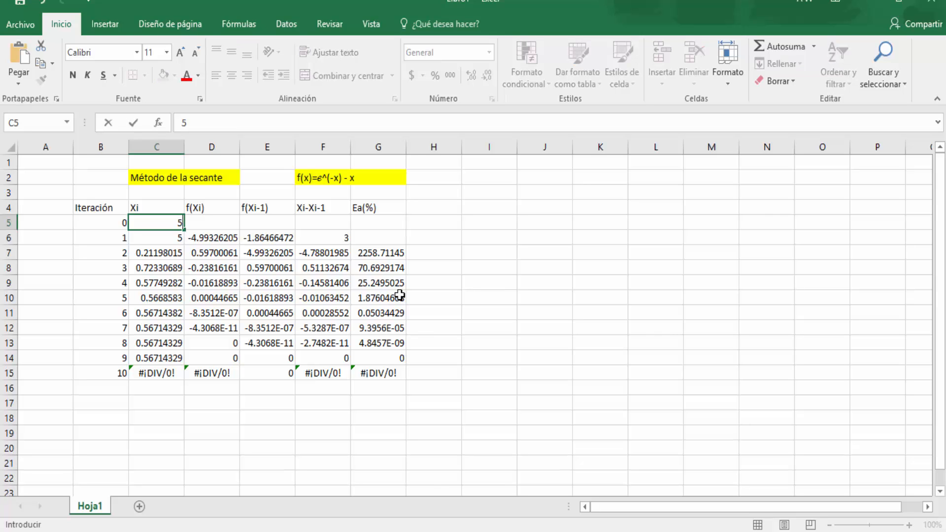
key("Return")
type("2")
key("Return")
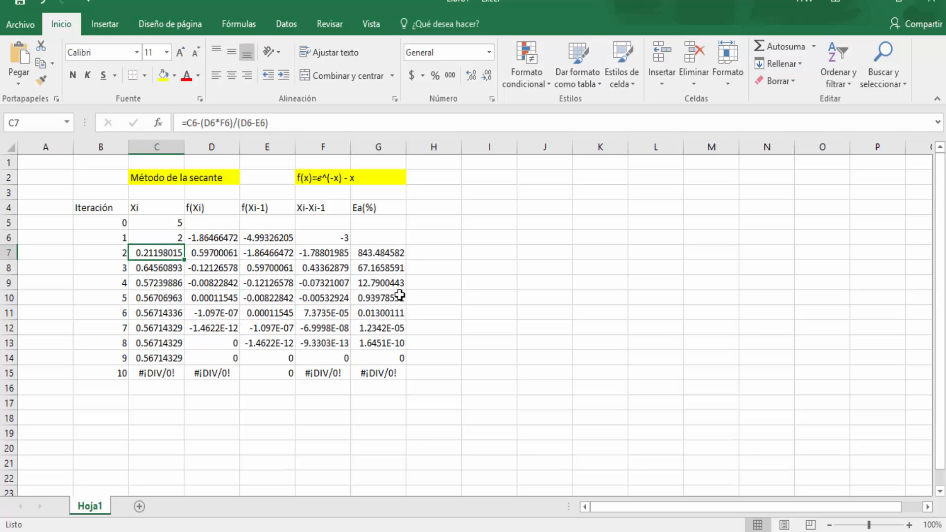
left_click(154, 268)
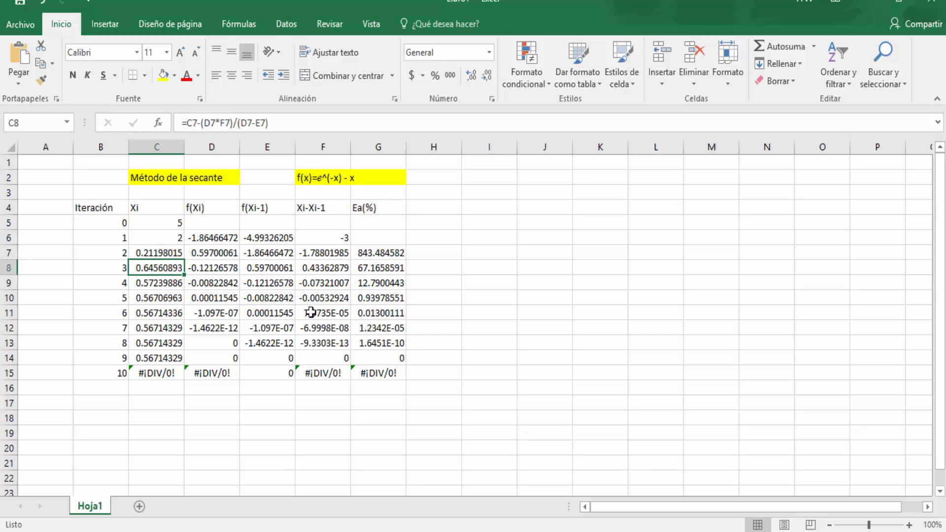
Return to GeoGebra and draw the first secant line through points C and D.
left_click(729, 531)
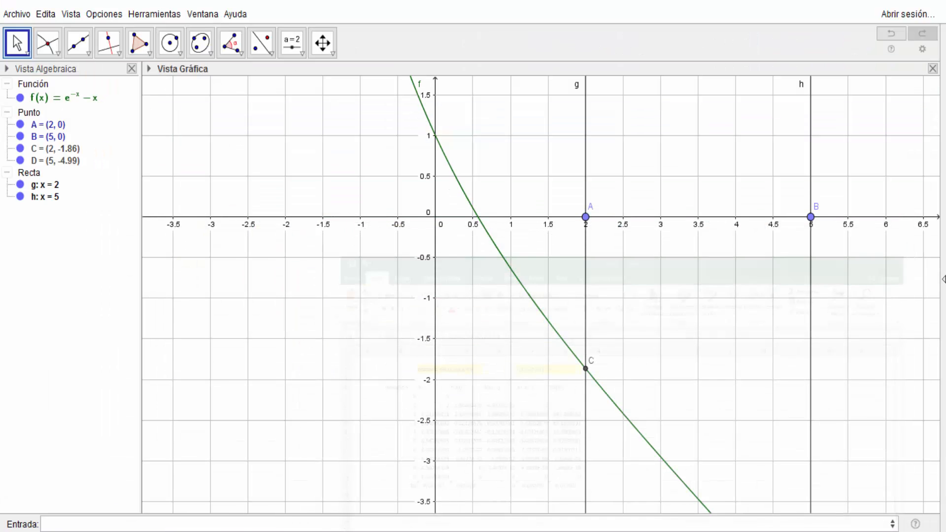
scroll(714, 439, "down", 2)
left_click_drag(694, 331, 620, 278)
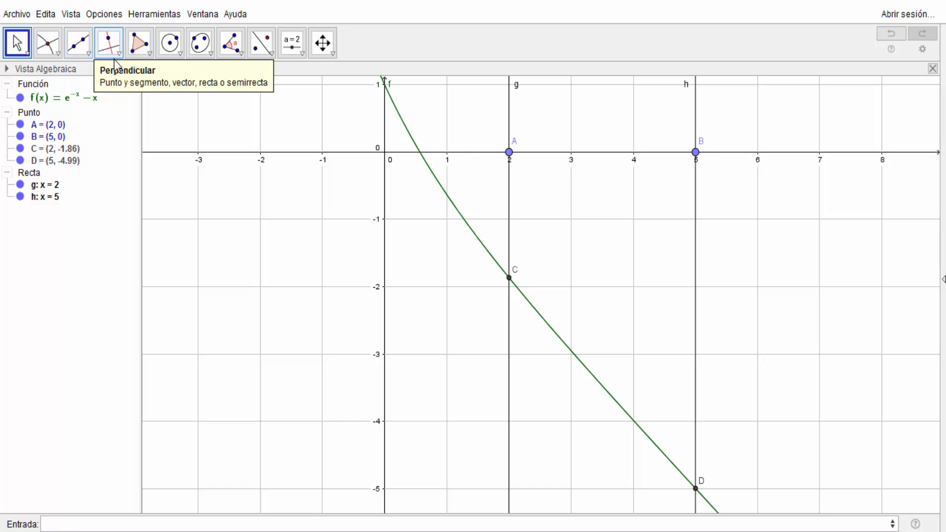
left_click(78, 42)
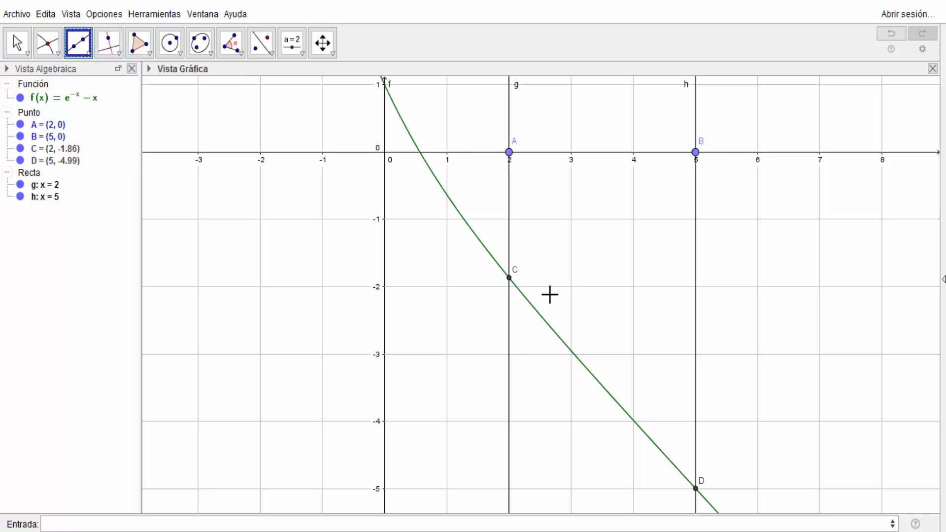
left_click(511, 279)
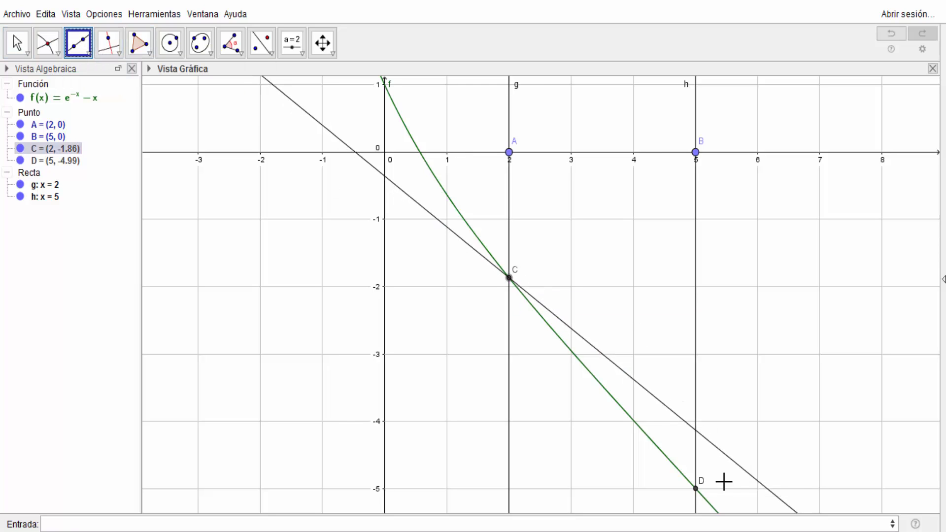
left_click(697, 494)
Draw a line perpendicular to the x-axis through the point where the secant through C and D crosses it.
scroll(450, 294, "up", 5)
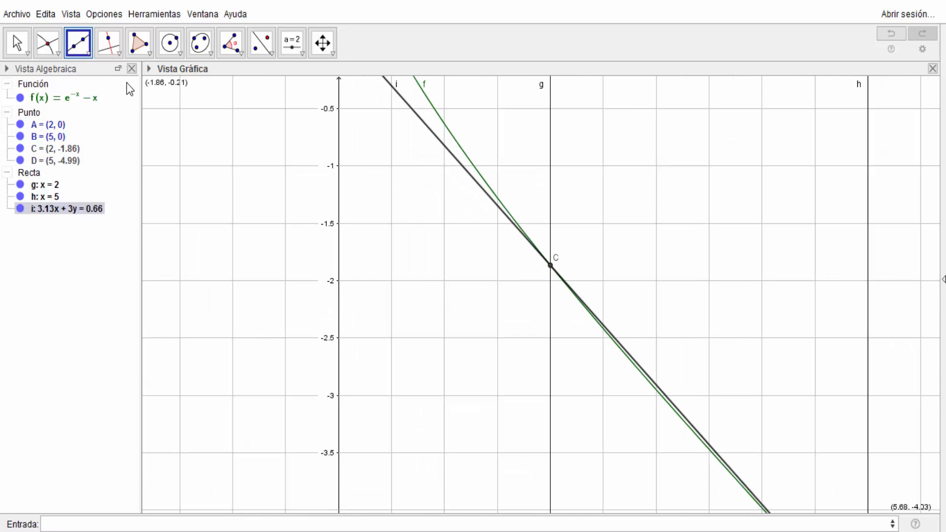
left_click(18, 44)
left_click_drag(451, 385, 475, 443)
scroll(479, 456, "up", 5)
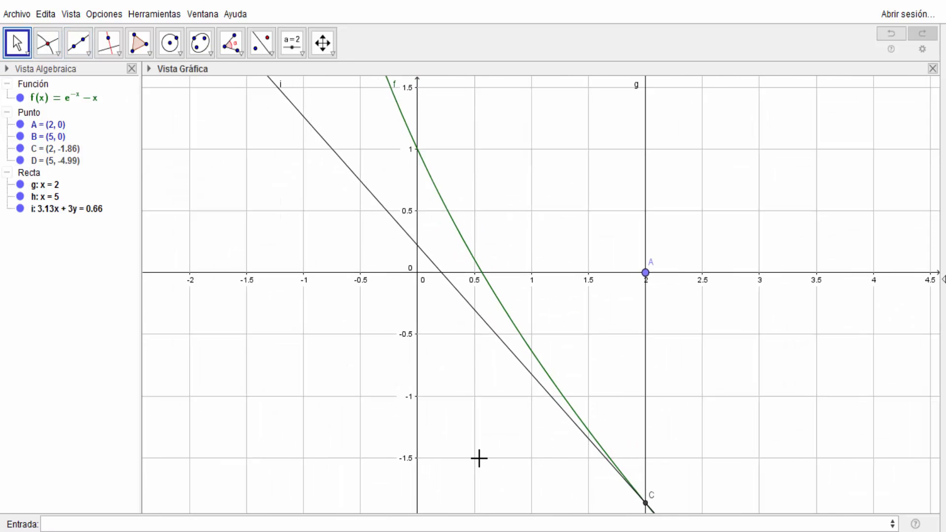
scroll(479, 458, "up", 1)
left_click_drag(404, 256, 407, 398)
scroll(423, 332, "up", 2)
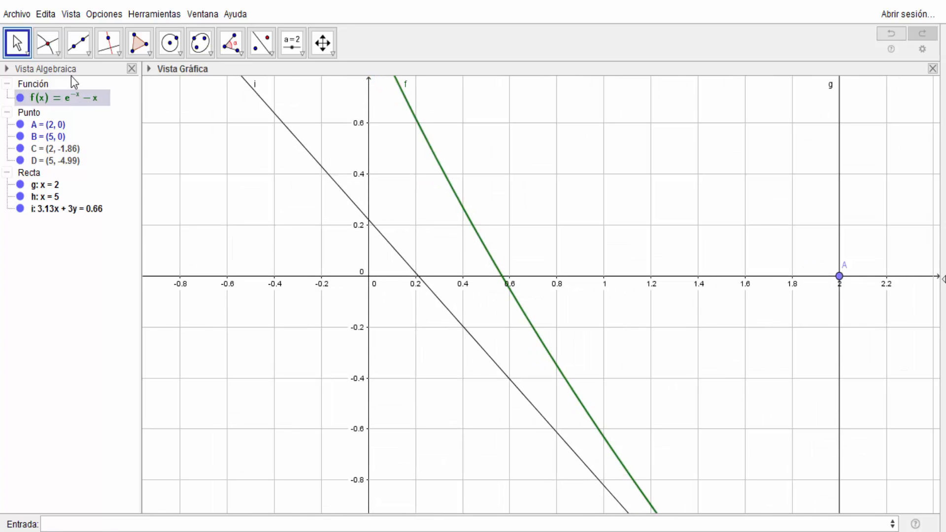
left_click(109, 42)
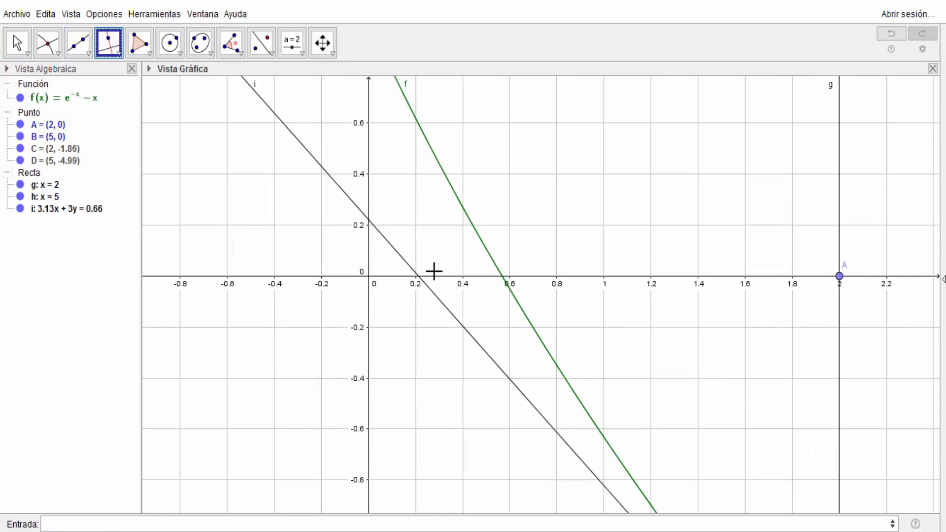
left_click(425, 279)
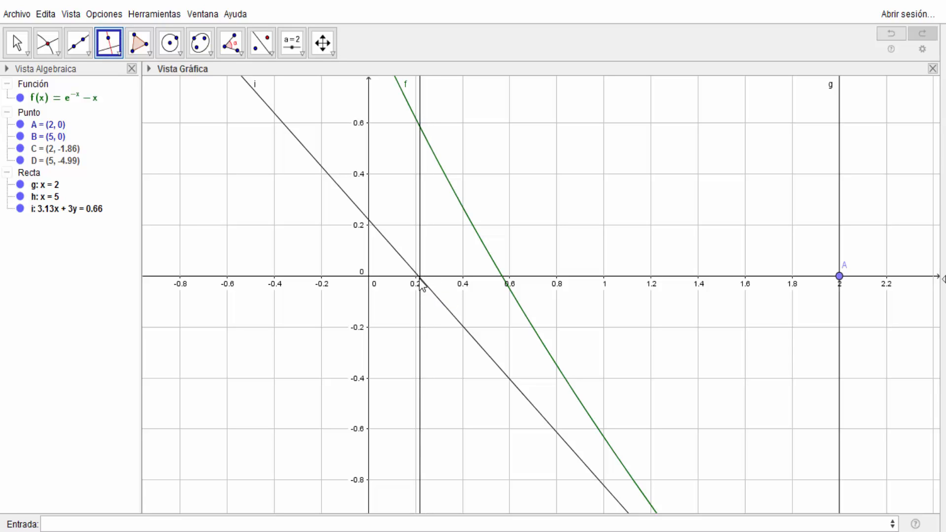
left_click(419, 277)
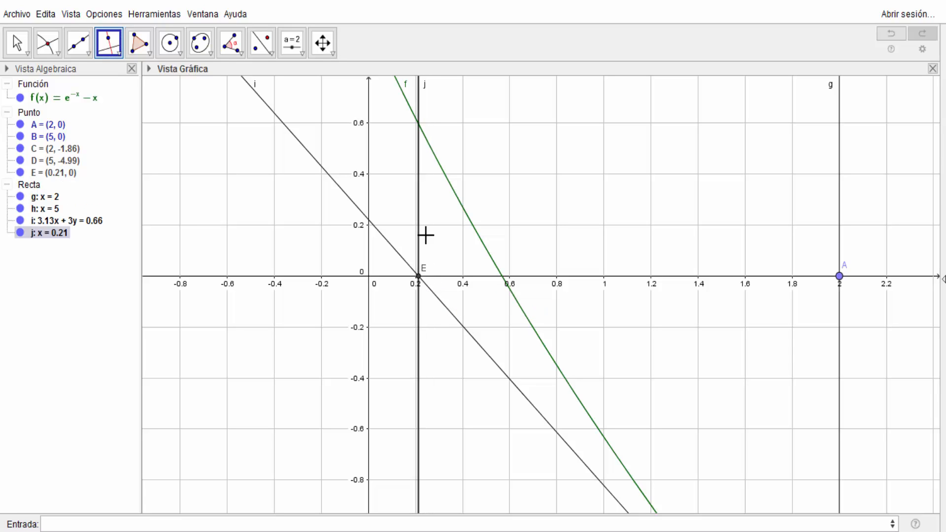
Mark the intersection point of the function f and the vertical line through E.
left_click(49, 42)
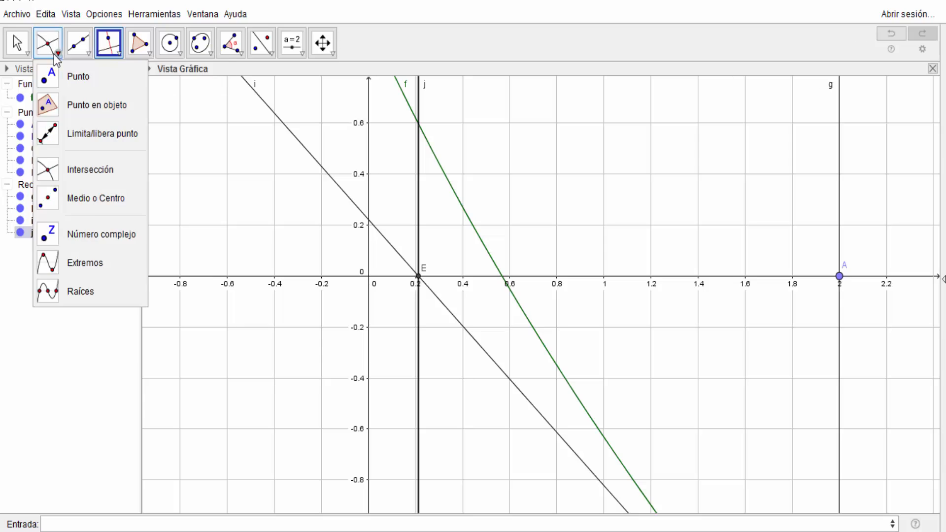
mouse_move(78, 42)
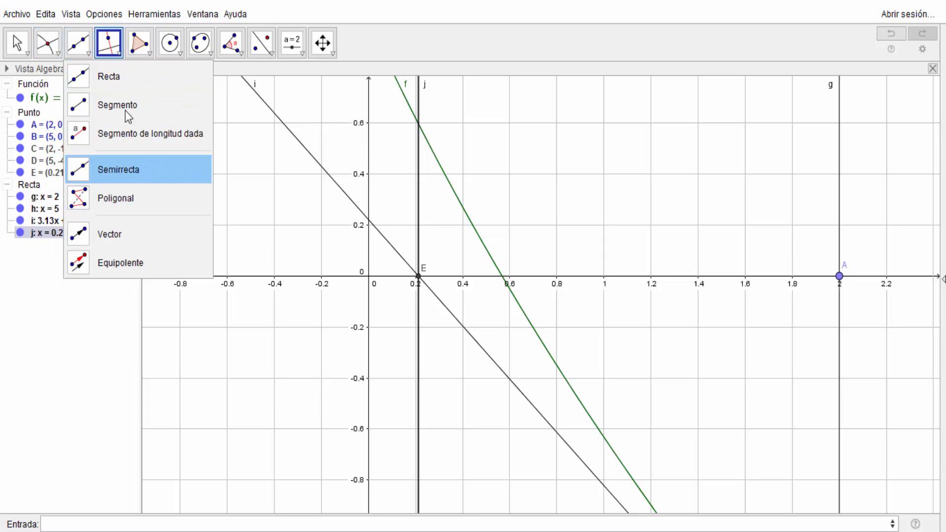
left_click(37, 44)
left_click(441, 161)
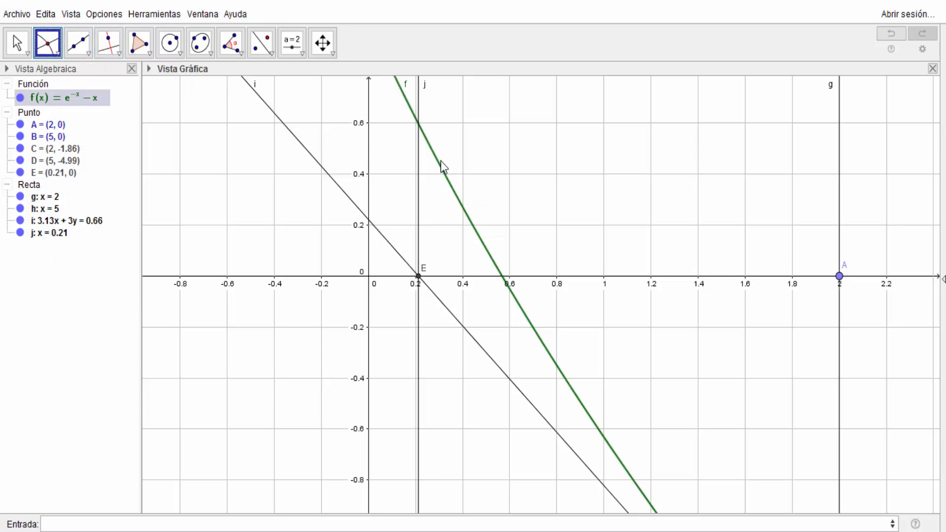
left_click(423, 161)
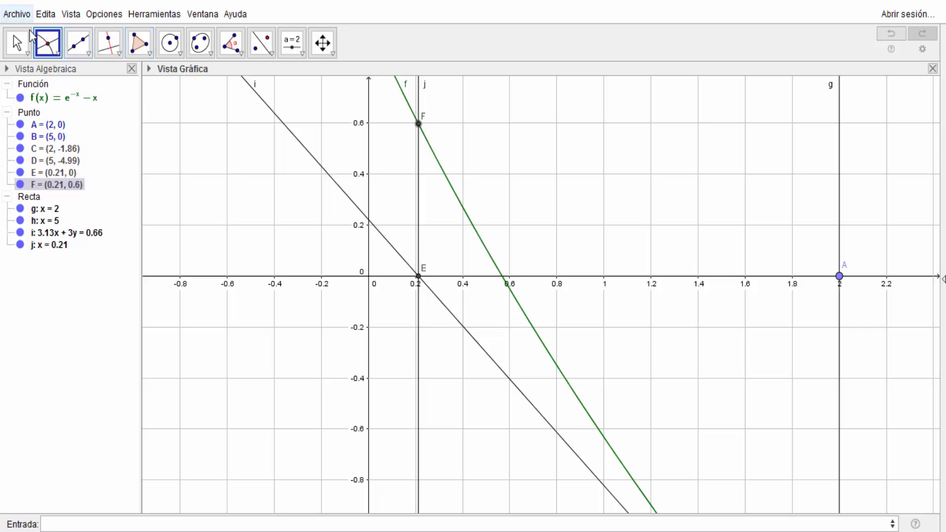
View points C, D and F together, and switch to Excel to review the Xi values in C5, C6 and C7.
scroll(528, 295, "down", 1)
scroll(528, 295, "down", 3)
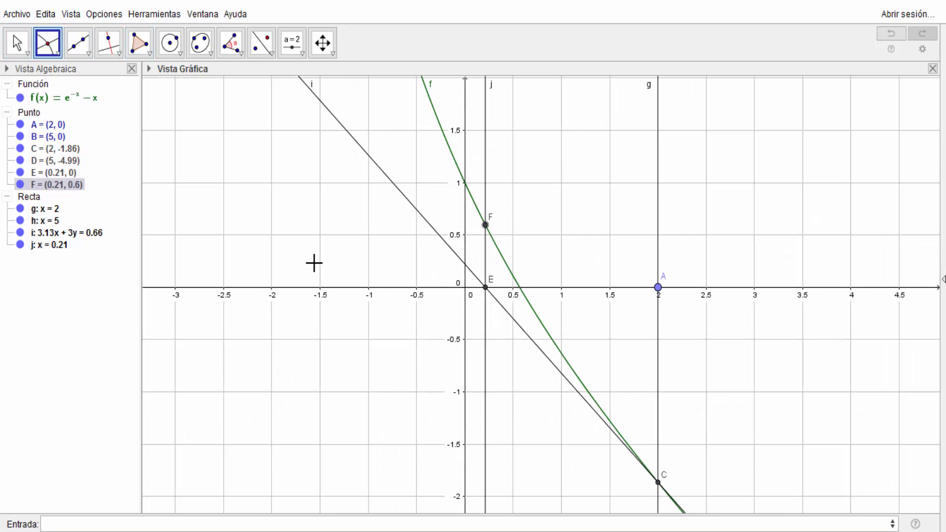
left_click(17, 44)
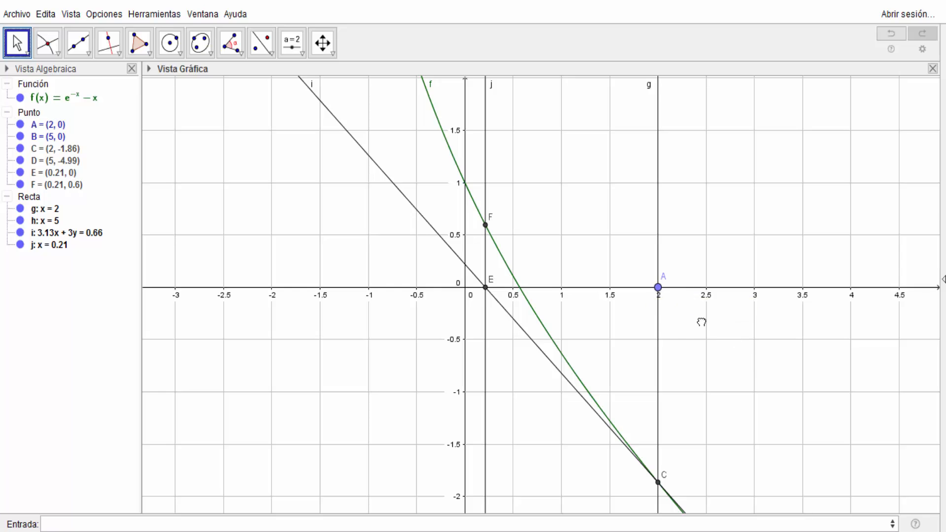
left_click_drag(701, 322, 659, 292)
scroll(659, 291, "down", 5)
left_click_drag(702, 323, 650, 238)
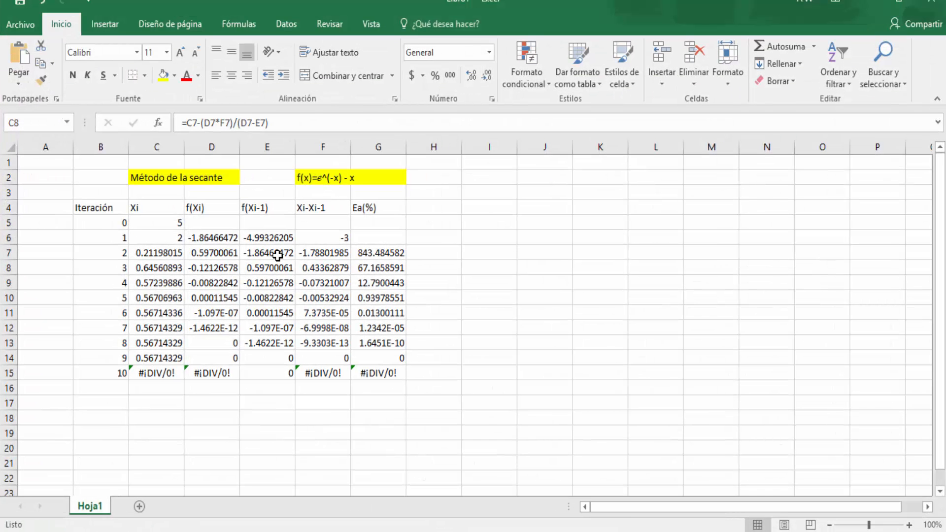
left_click(173, 239)
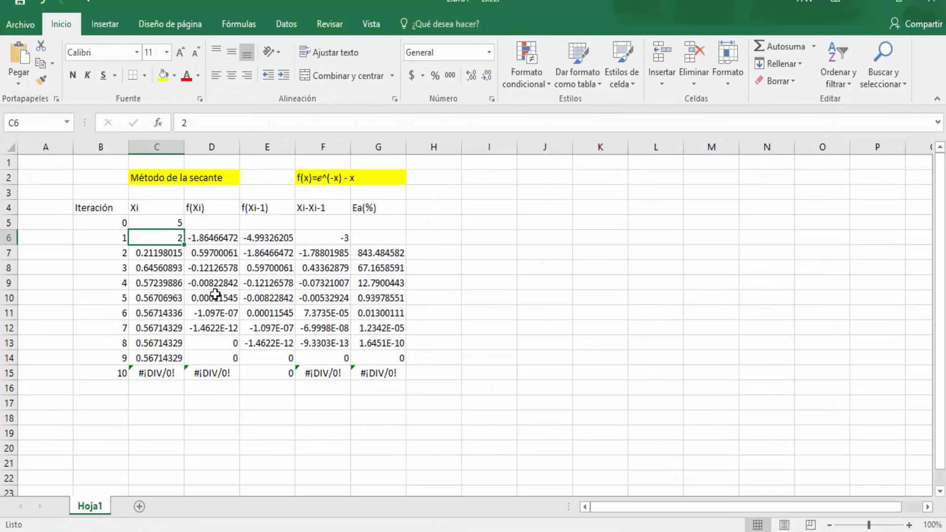
left_click(161, 223)
left_click(170, 241)
left_click(163, 254)
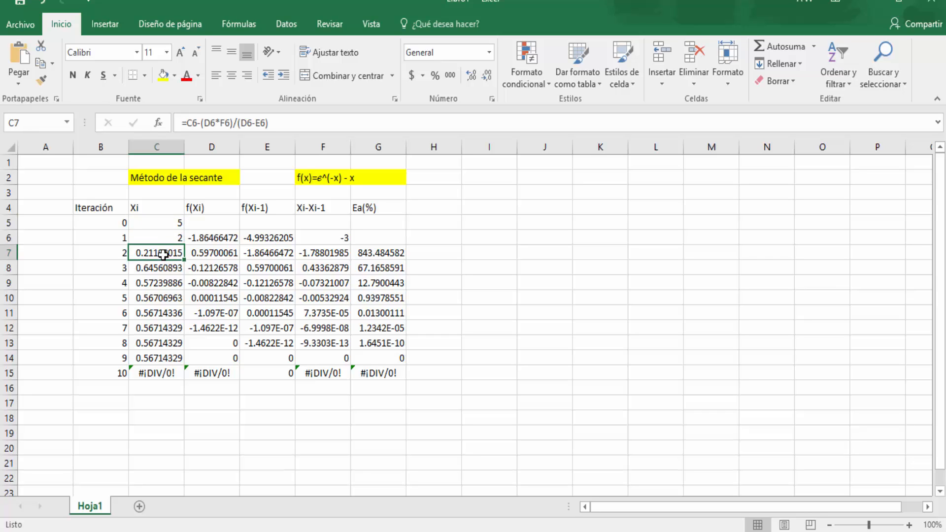
left_click_drag(163, 254, 161, 238)
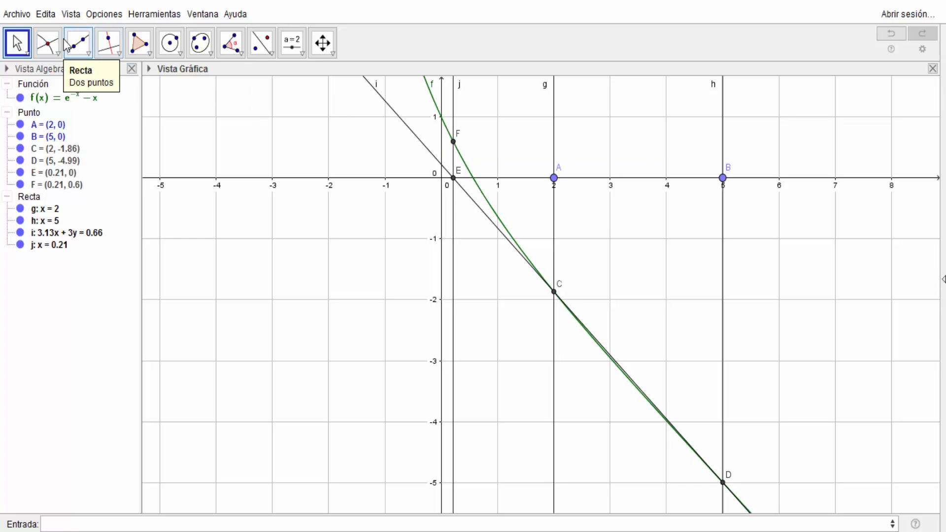
Return to GeoGebra and draw the second secant line through points F and C.
left_click(74, 46)
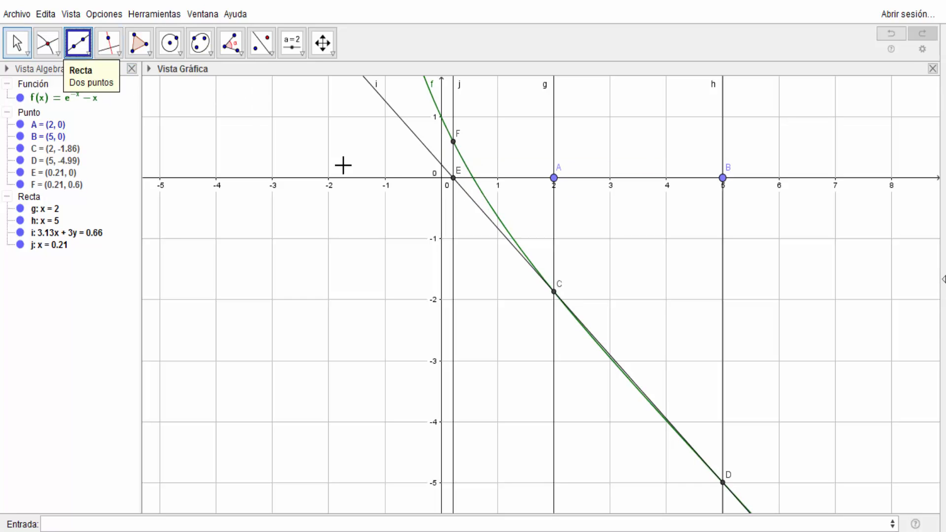
left_click(453, 142)
left_click(553, 292)
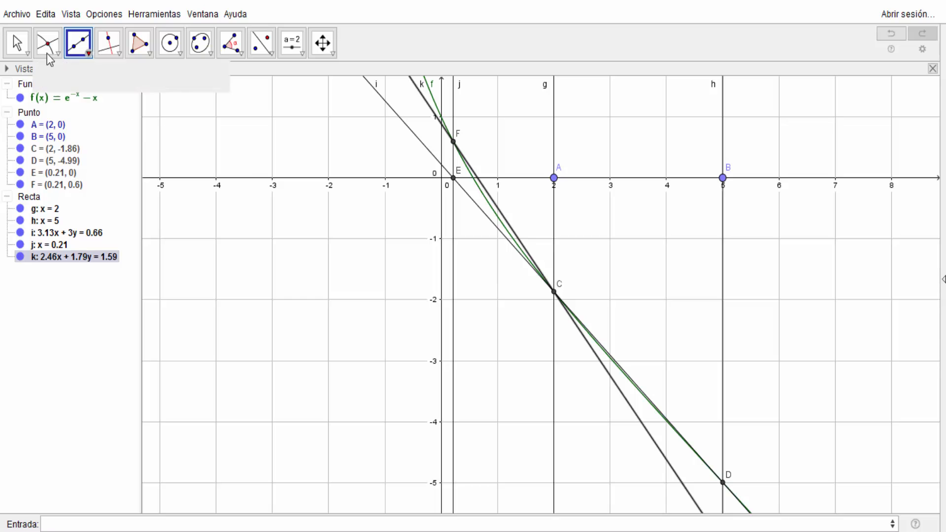
left_click(25, 48)
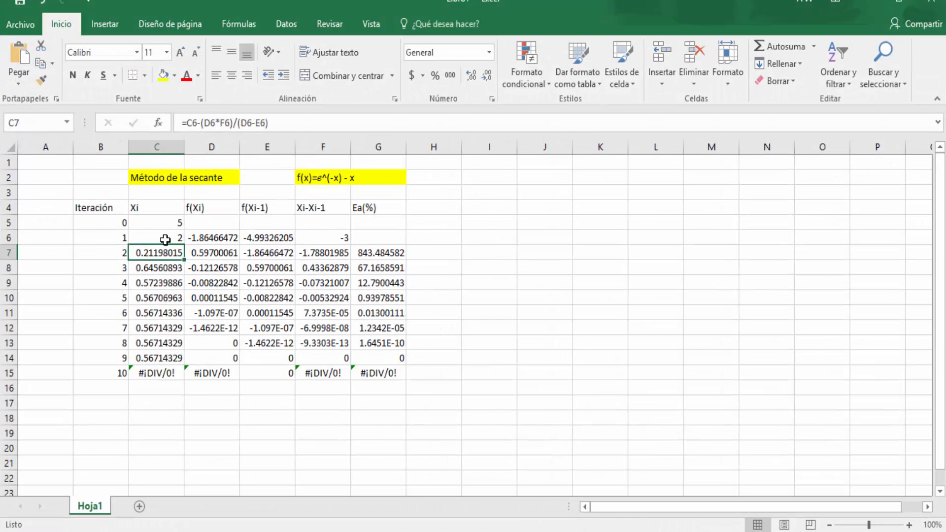
Compare the Xi values in C5 to C8 in Excel with the x-axis crossing of the secant through F and C in GeoGebra.
left_click_drag(165, 239, 164, 251)
left_click(164, 272)
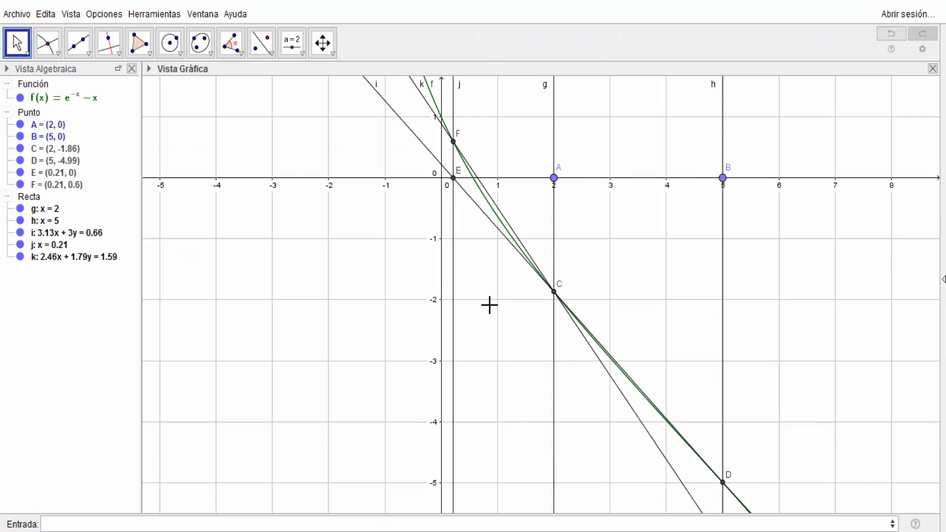
scroll(488, 304, "up", 5)
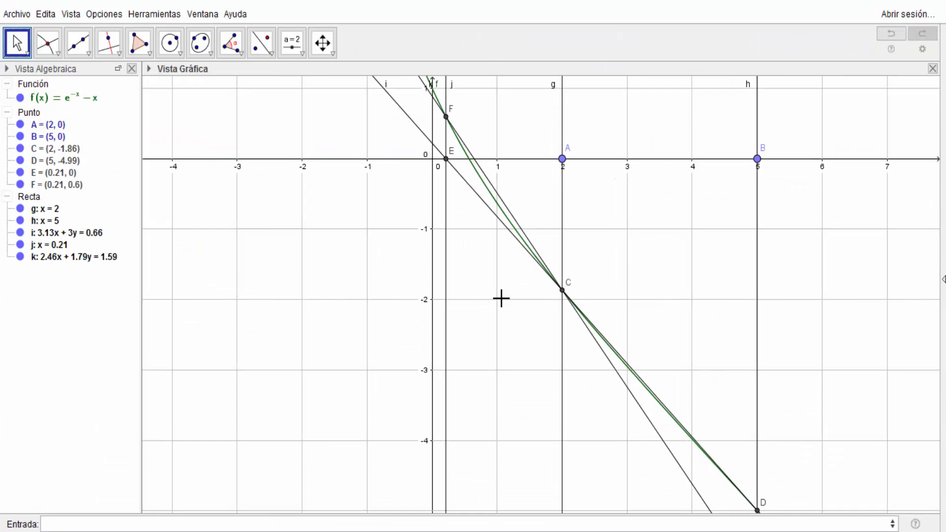
left_click_drag(496, 289, 483, 441)
scroll(484, 442, "up", 8)
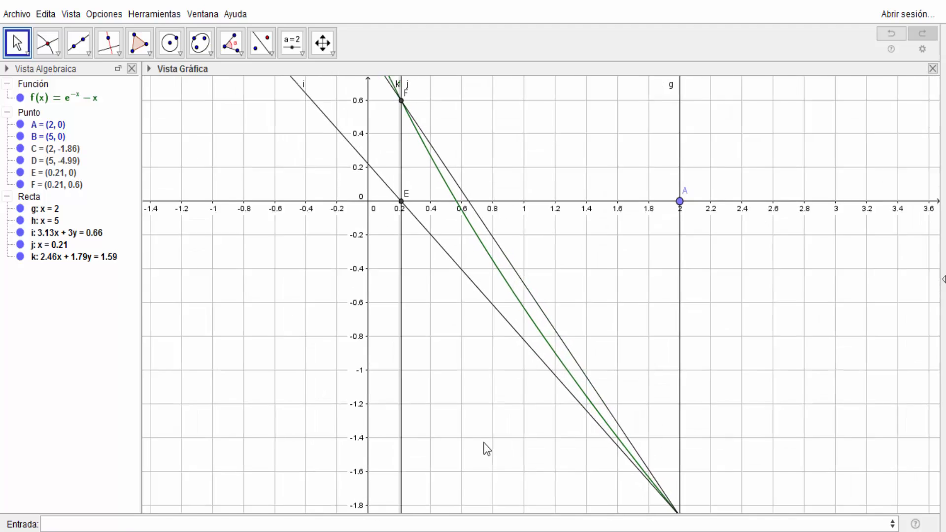
left_click_drag(449, 382, 451, 412)
scroll(452, 412, "up", 10)
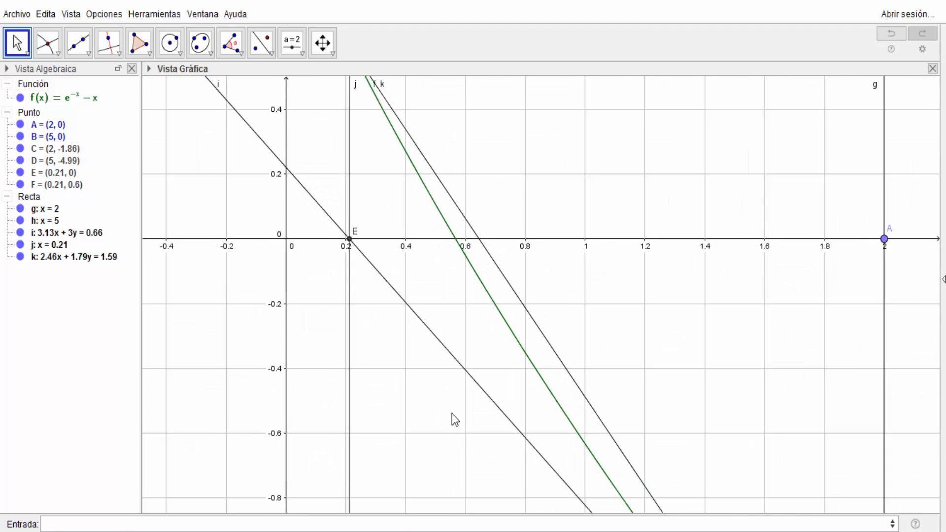
left_click_drag(458, 321, 458, 355)
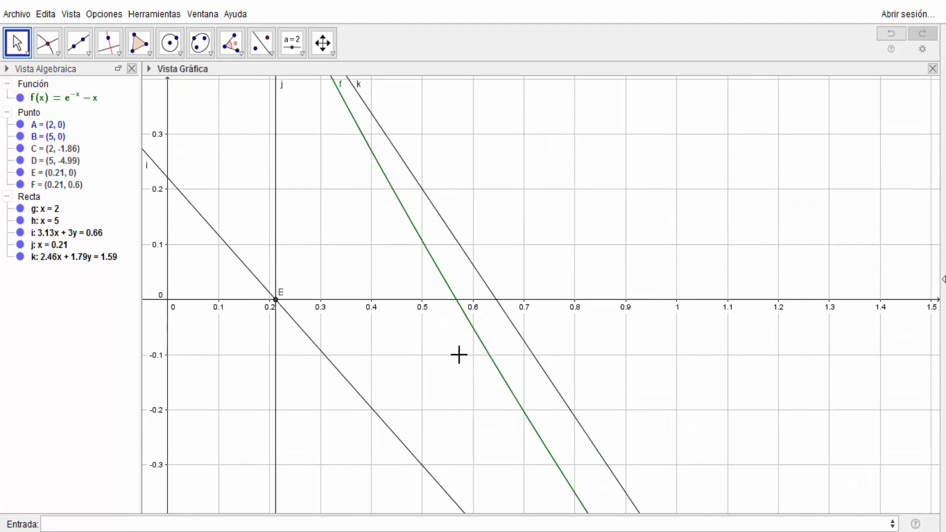
scroll(458, 355, "up", 6)
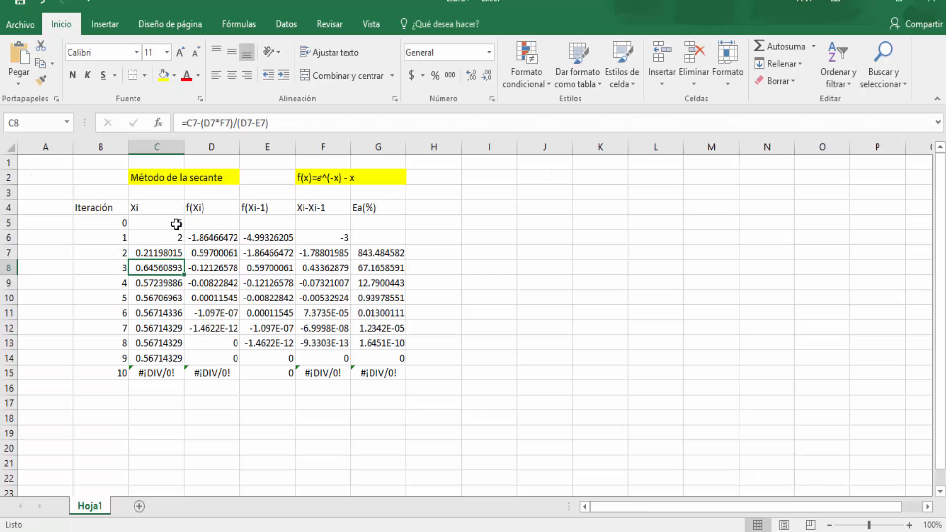
left_click(176, 225)
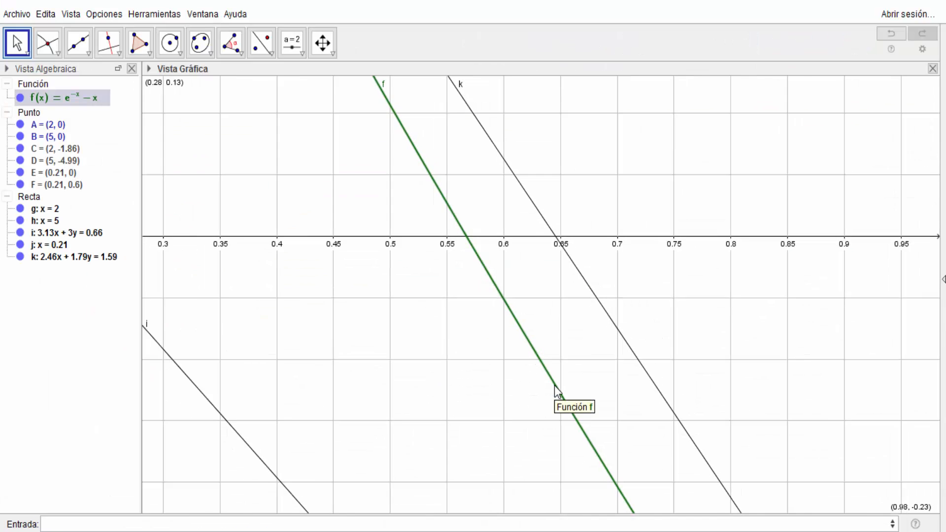
Switch to Excel and set the starting Xi values to 1 in C5 and 4 in C6.
scroll(554, 385, "down", 10)
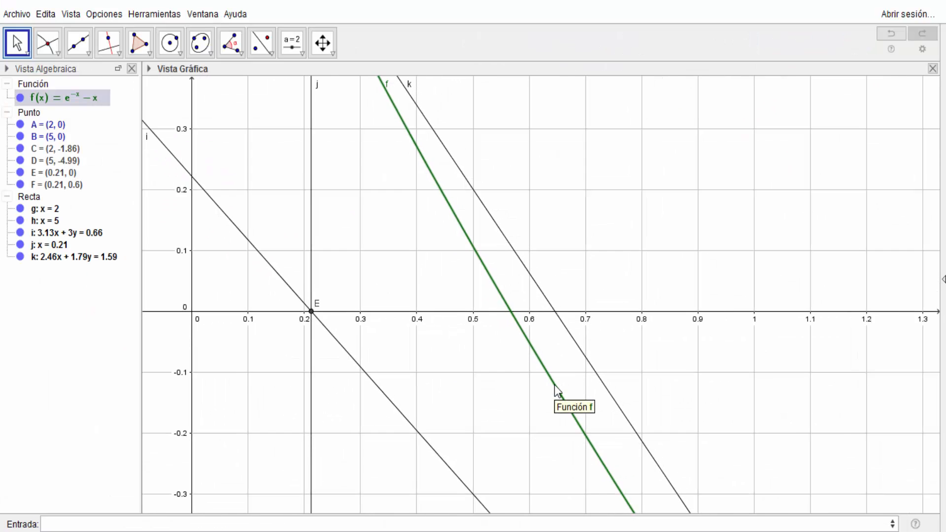
scroll(554, 386, "down", 10)
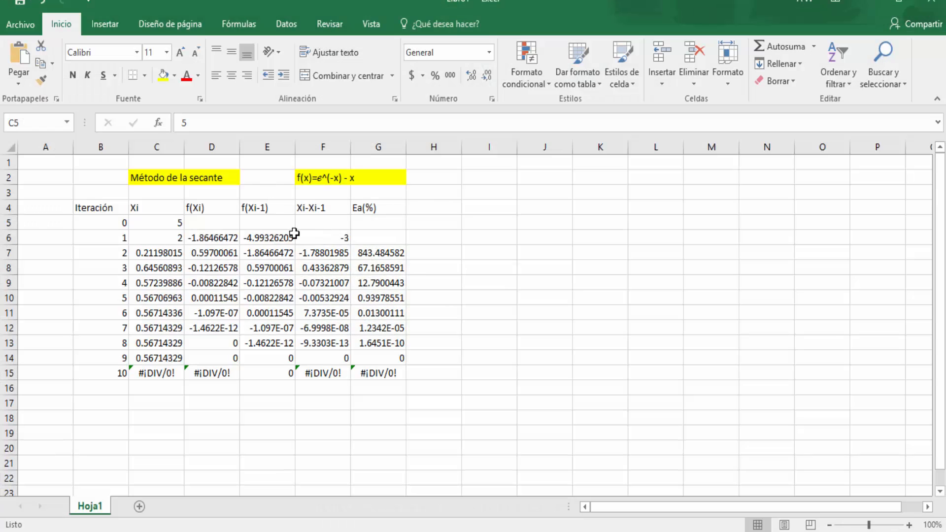
type("1")
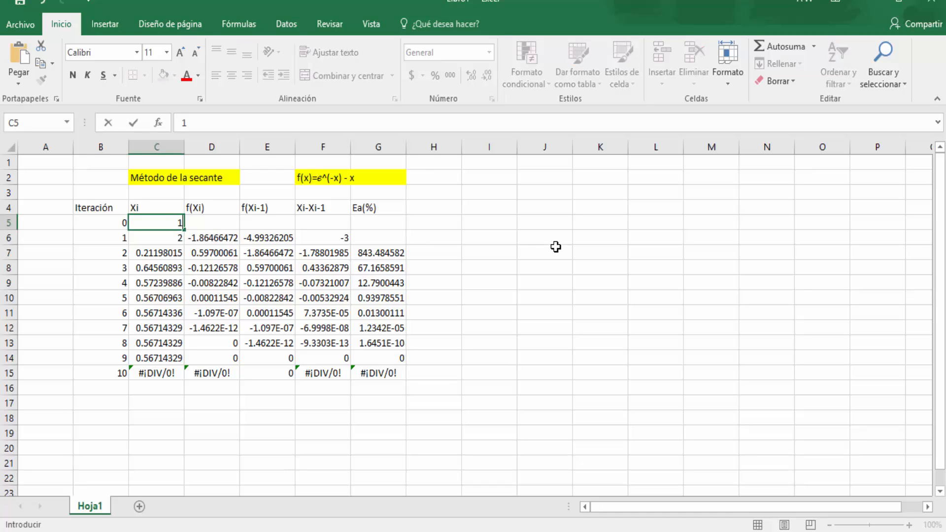
key("Return")
type("4")
key("Return")
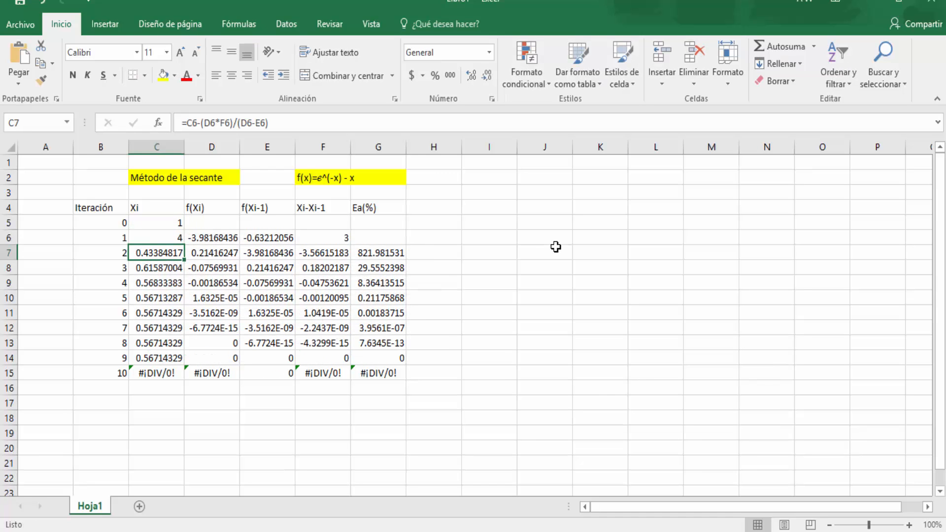
left_click(157, 355)
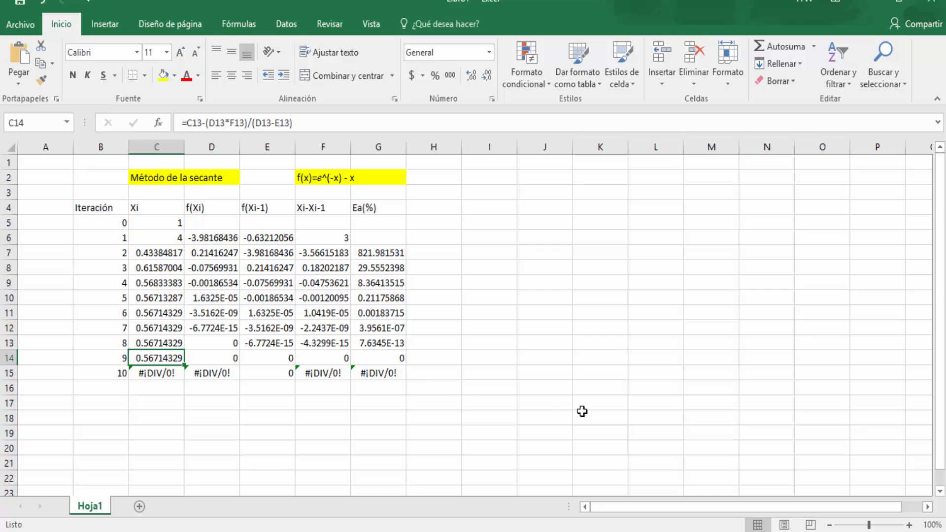
Switch to GeoGebra and delete the secant line i through points C and D.
left_click(674, 531)
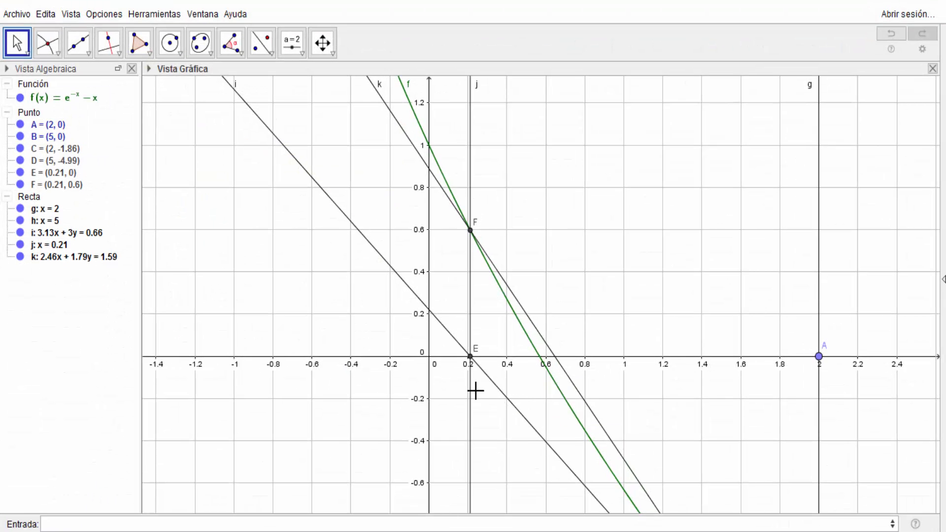
right_click(480, 373)
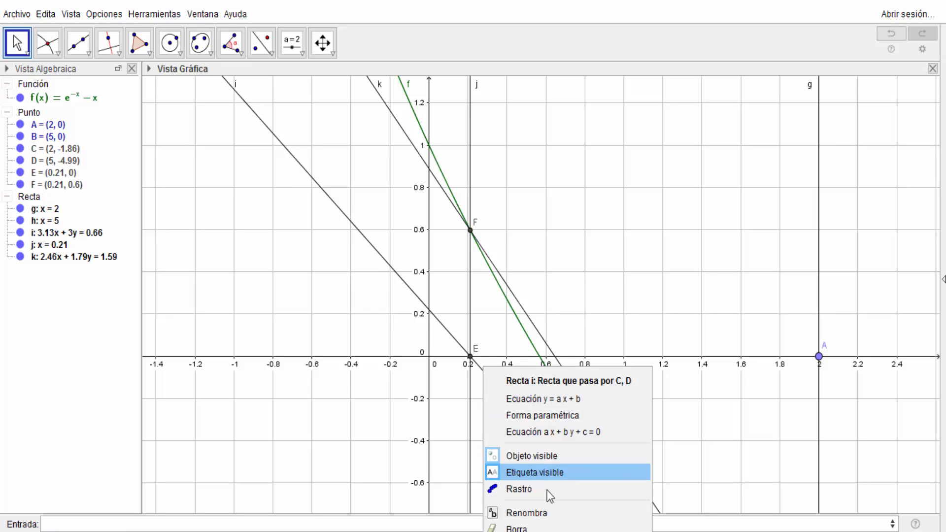
left_click(549, 526)
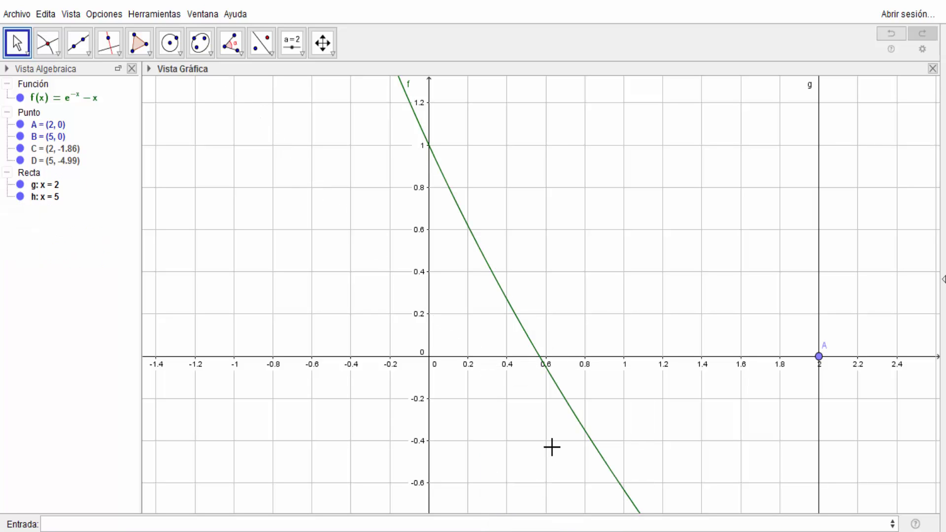
Delete the vertical line g through A, along with point A on the x-axis.
right_click(820, 321)
left_click(785, 476)
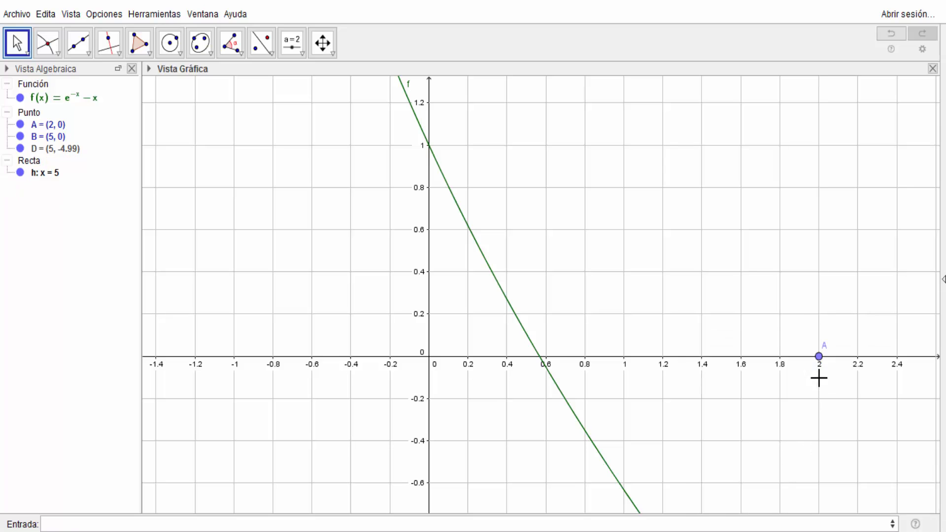
right_click(819, 356)
left_click(825, 496)
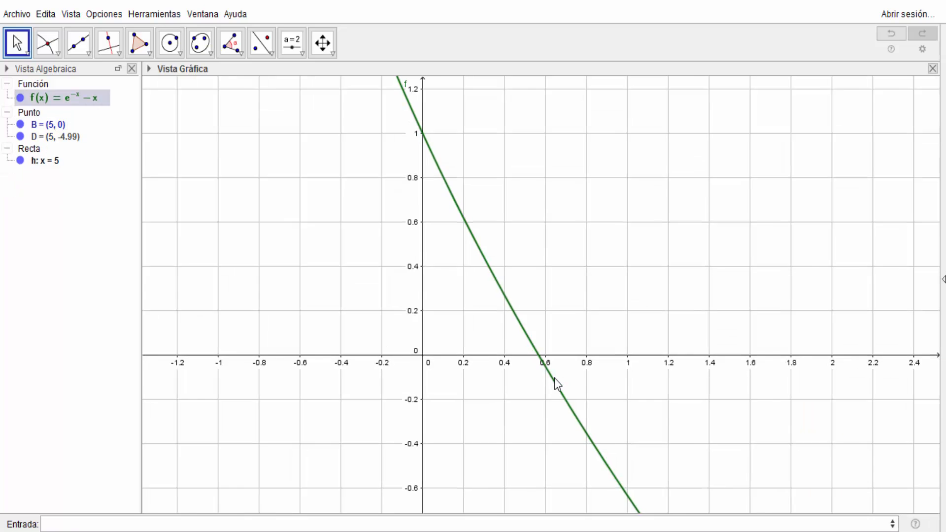
Delete the vertical line h through B, along with point B on the x-axis.
scroll(554, 378, "up", 6)
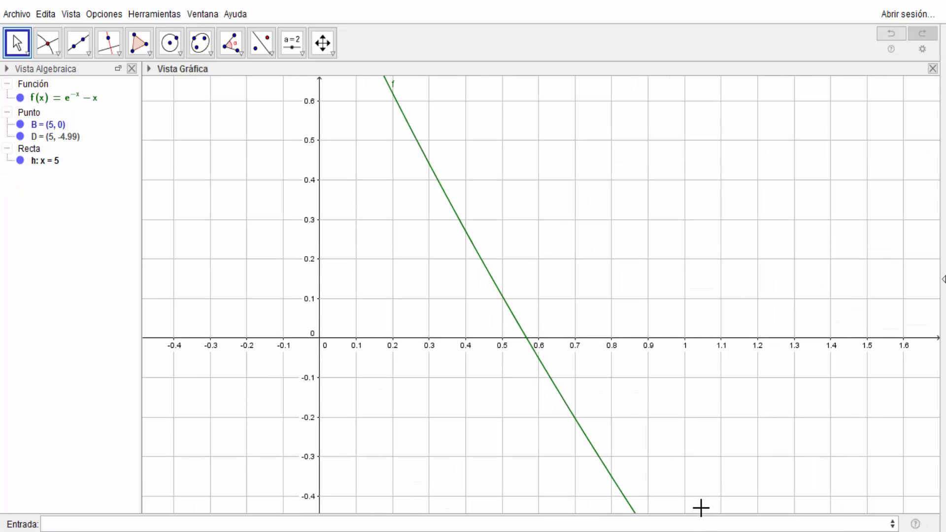
key("alt+Tab")
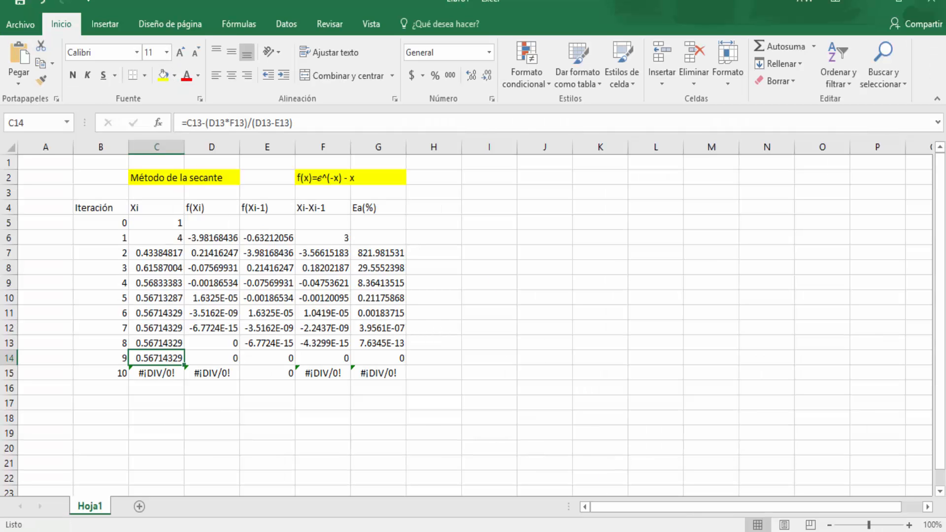
key("alt+Tab")
scroll(665, 397, "down", 5)
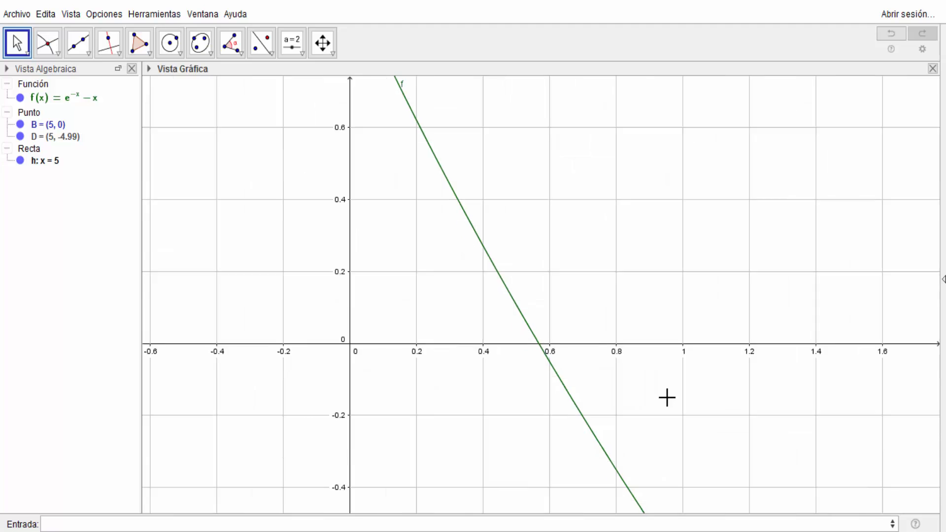
scroll(667, 397, "down", 8)
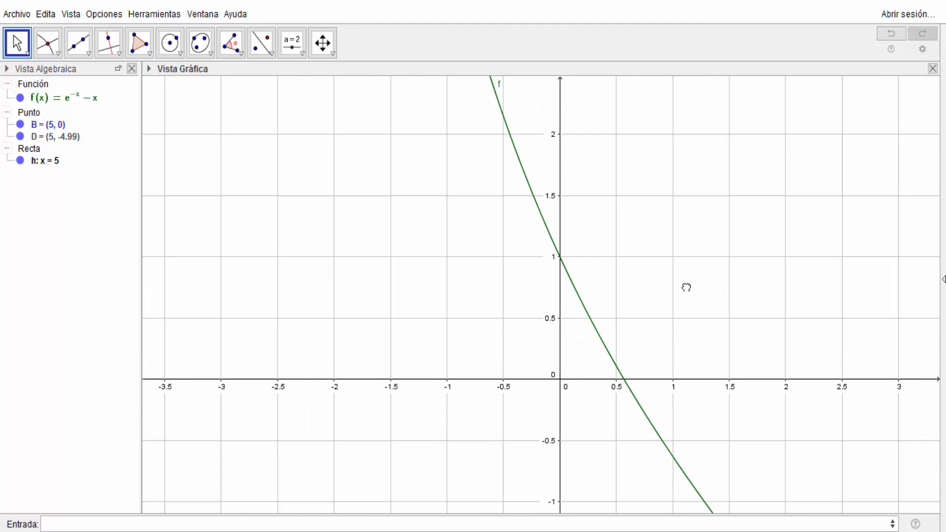
left_click_drag(687, 287, 595, 308)
scroll(623, 358, "down", 2)
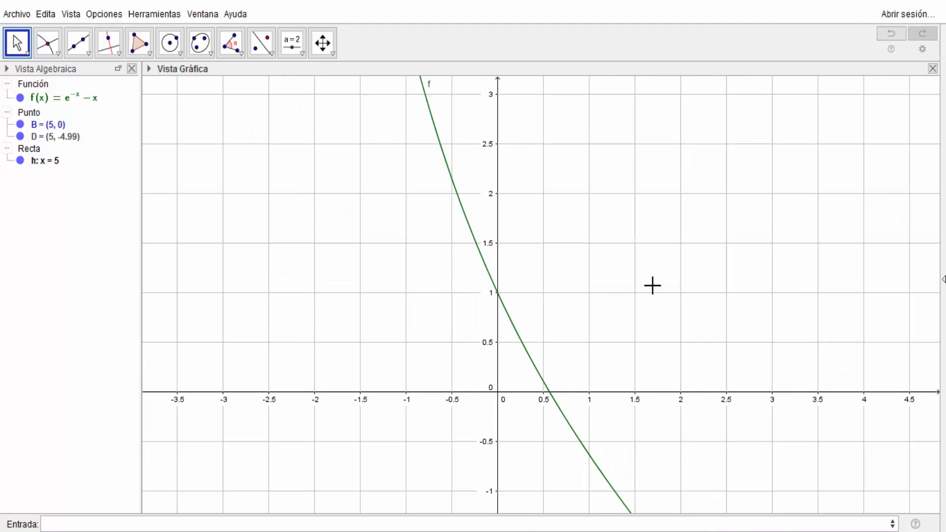
left_click_drag(568, 256, 473, 214)
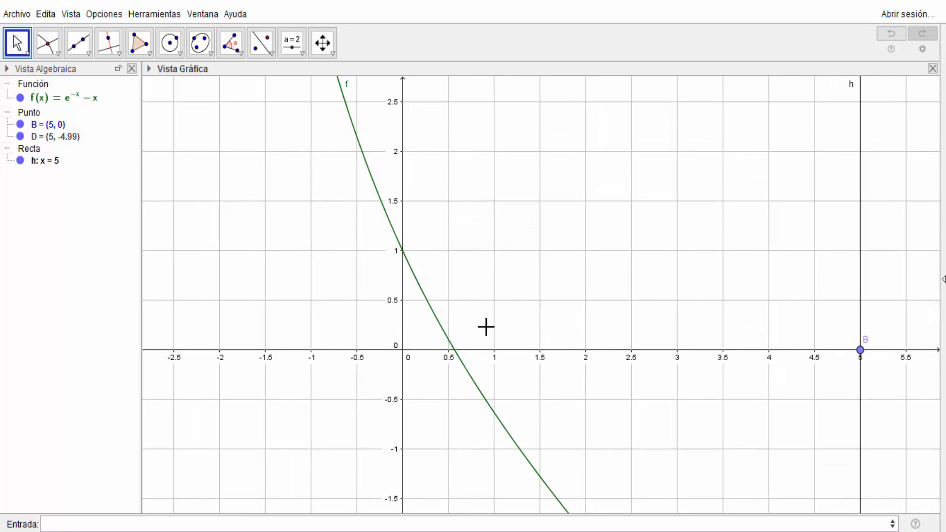
right_click(860, 274)
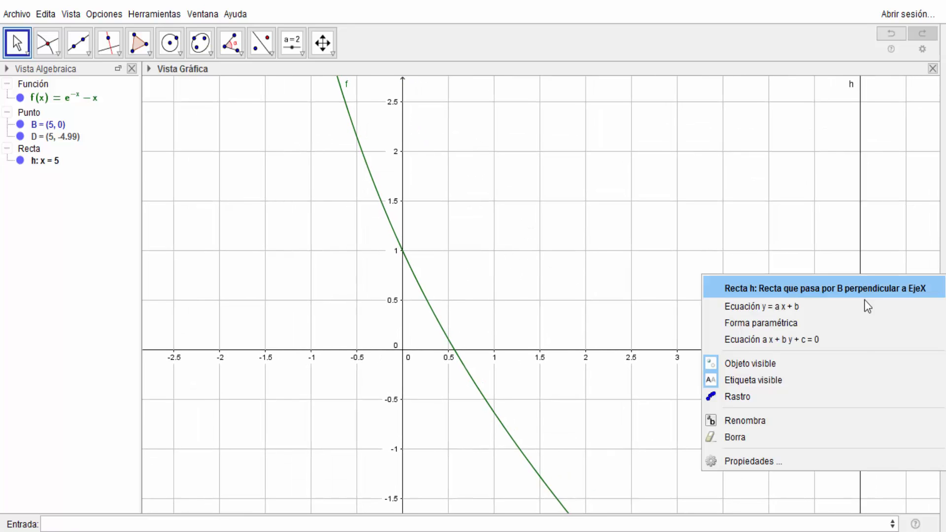
left_click(822, 435)
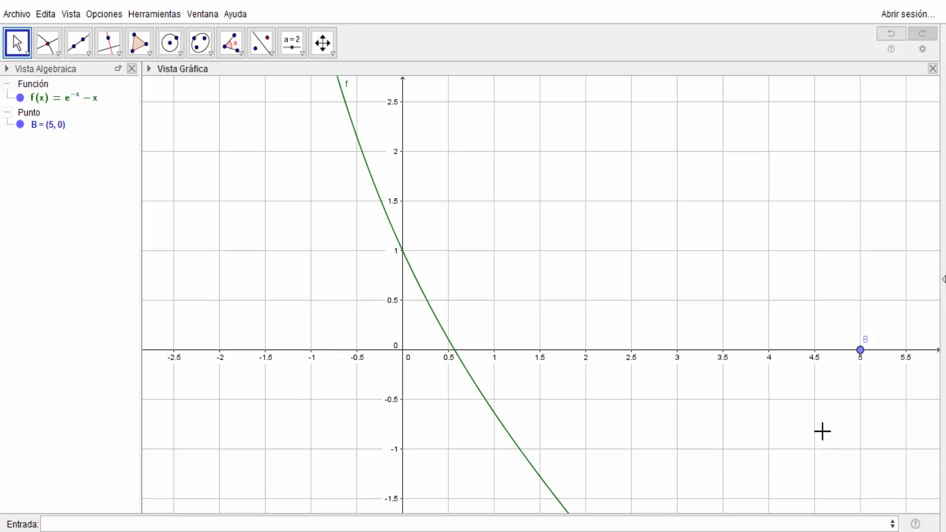
right_click(861, 352)
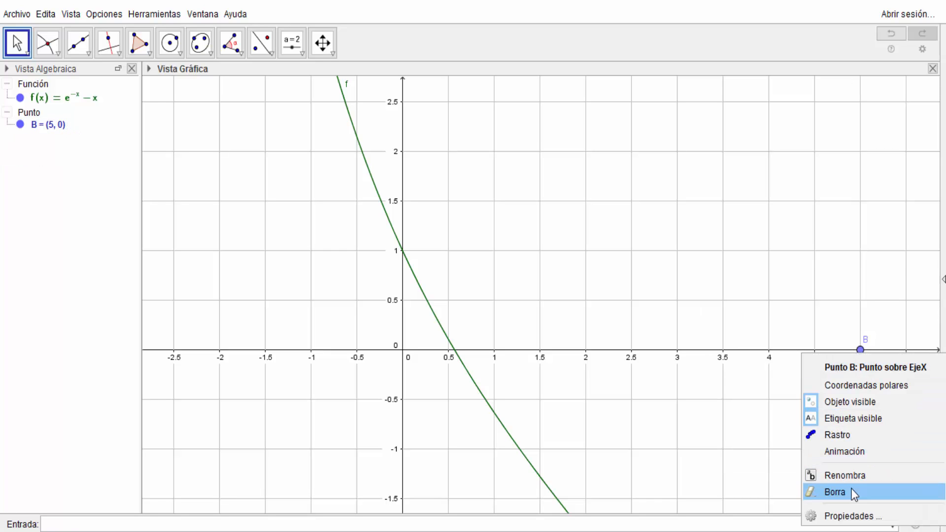
left_click(837, 491)
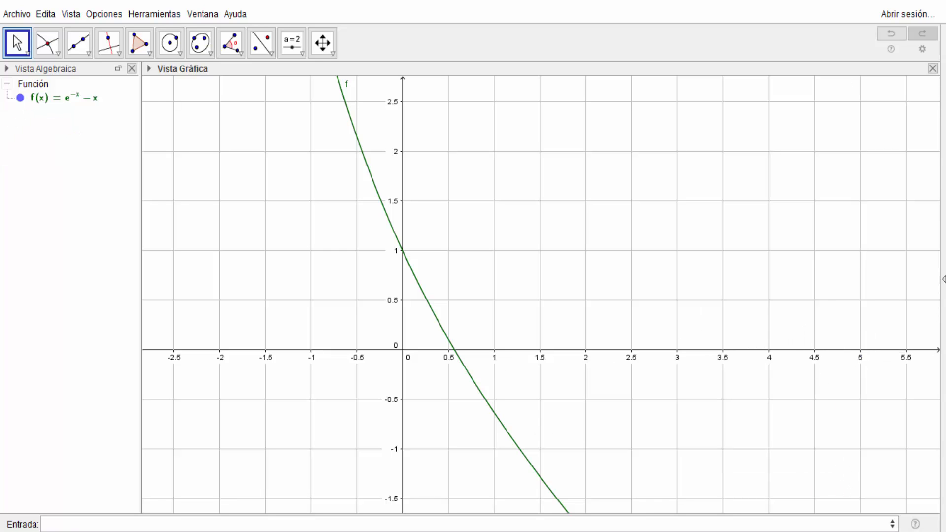
Switch to Excel and examine the secant-method iterations in B5:G14, including the function and error values of iteration 9.
left_click(606, 531)
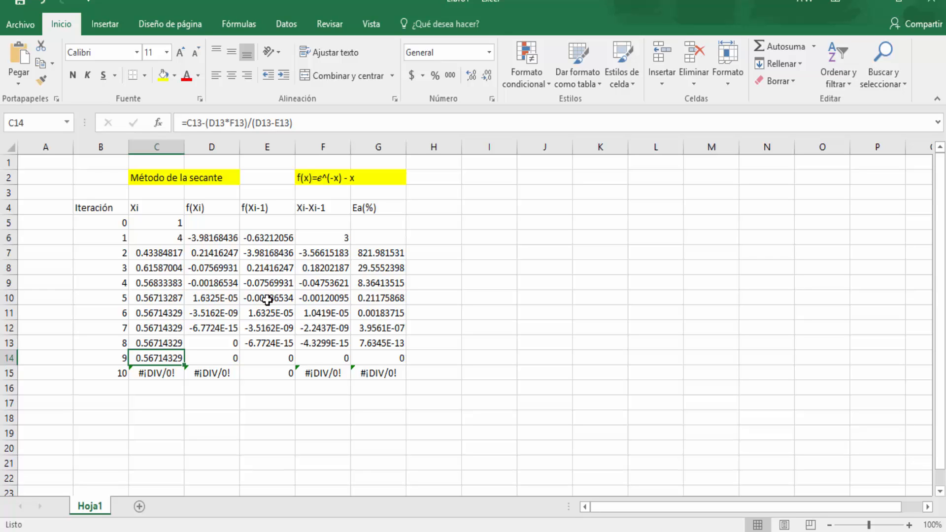
left_click_drag(163, 255, 394, 359)
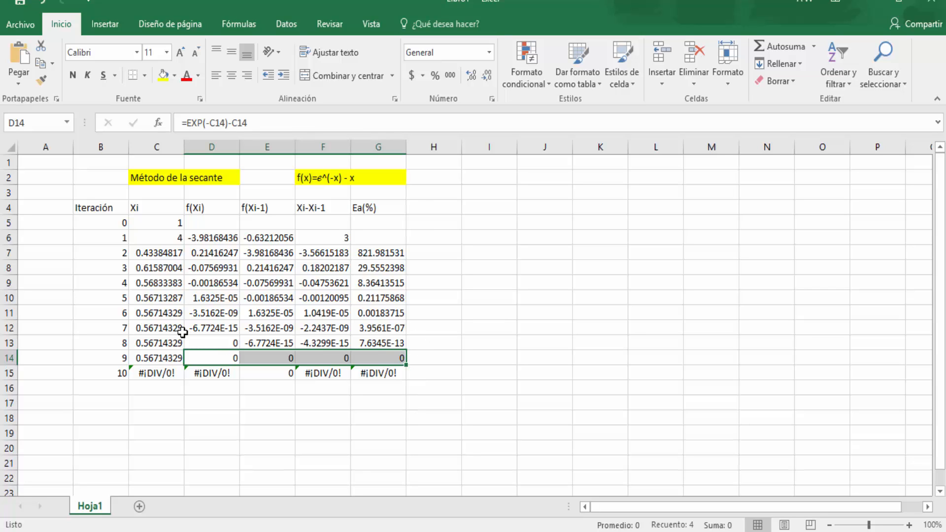
left_click_drag(115, 225, 369, 350)
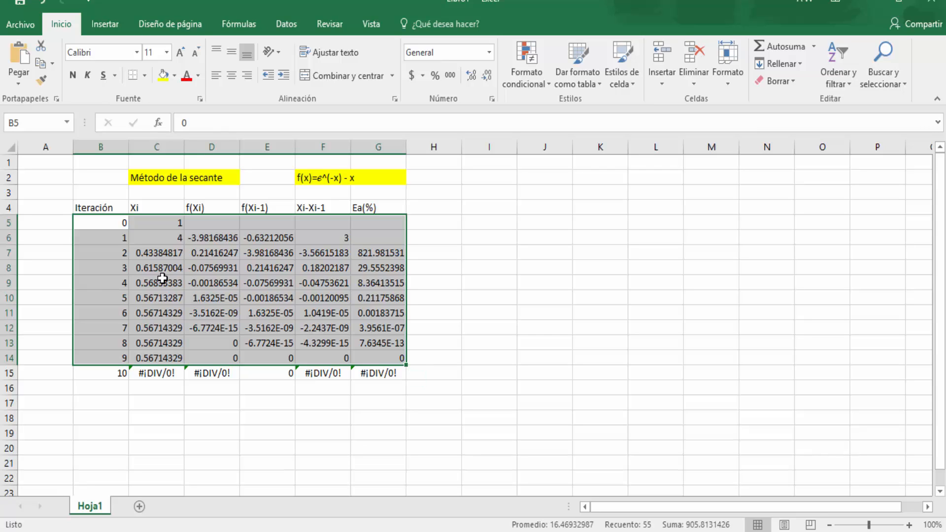
left_click(429, 283)
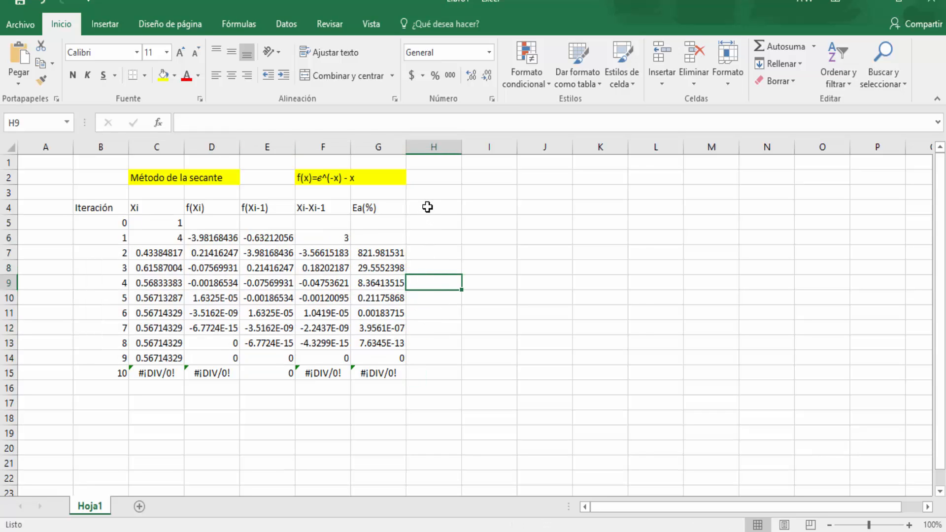
left_click_drag(427, 207, 745, 354)
left_click(669, 418)
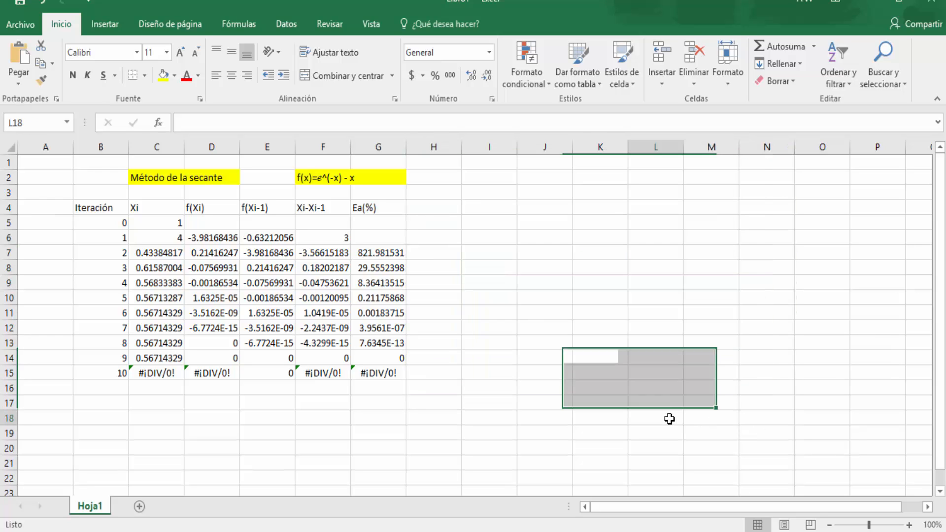